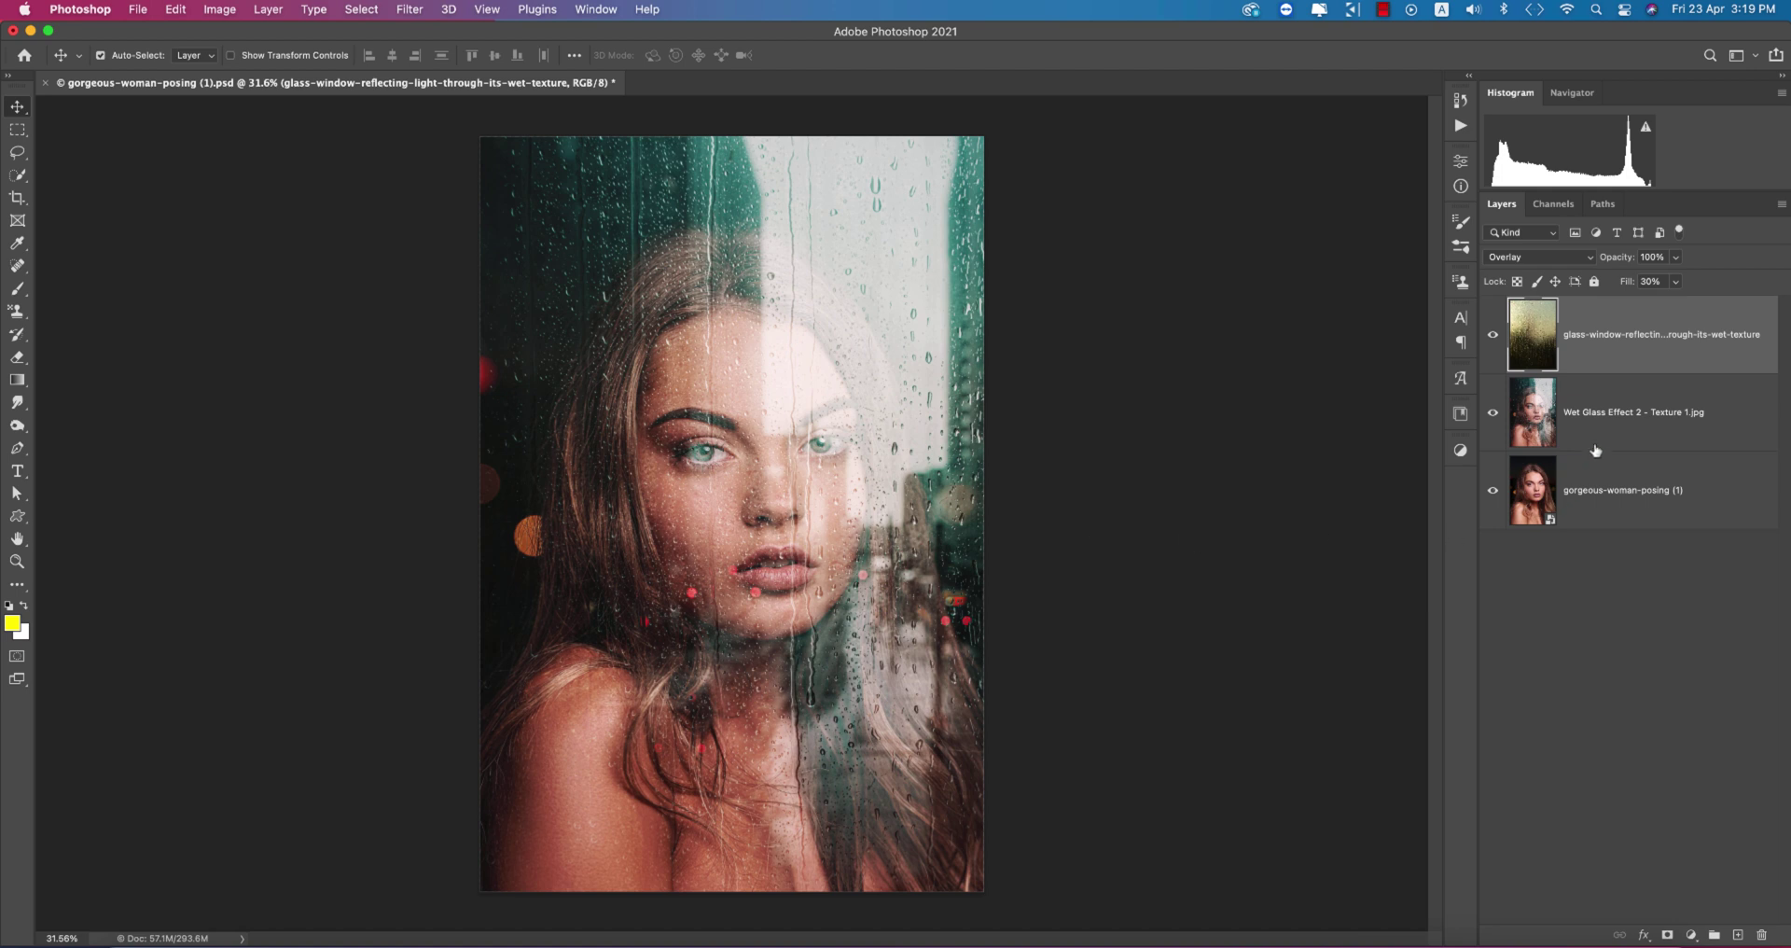
Toggle the glass-texture layers off and back on to compare the effect
left_click(1493, 336)
left_click(1494, 411)
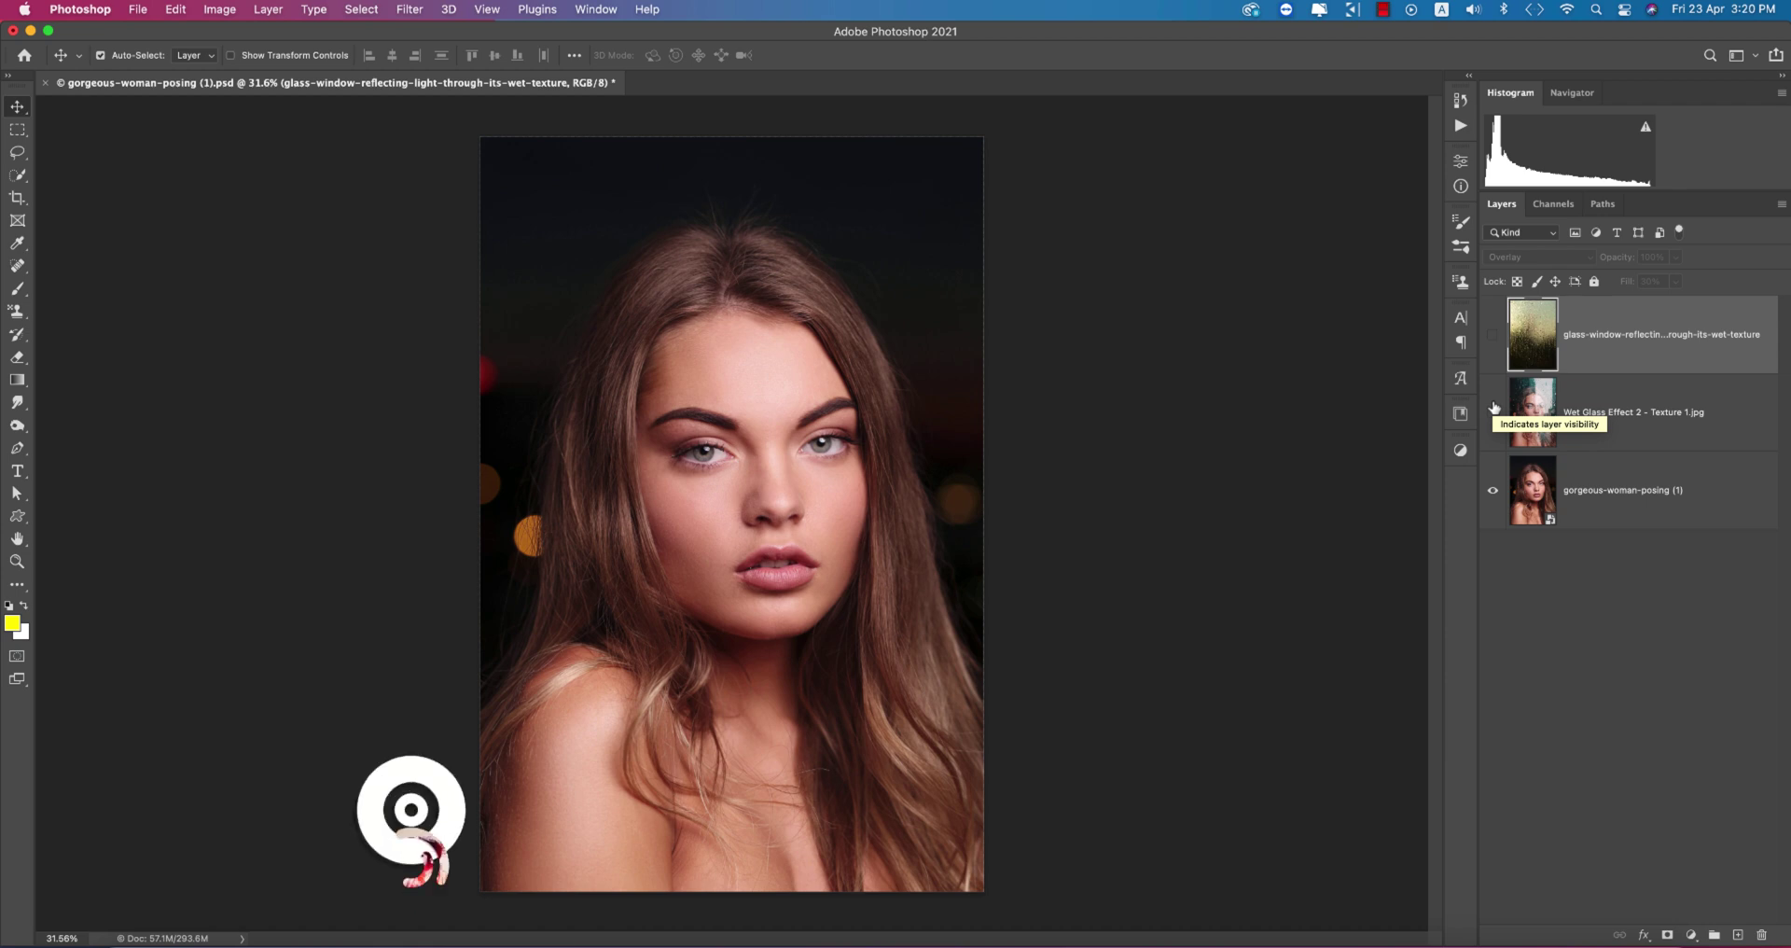
left_click(1494, 411)
left_click(1493, 336)
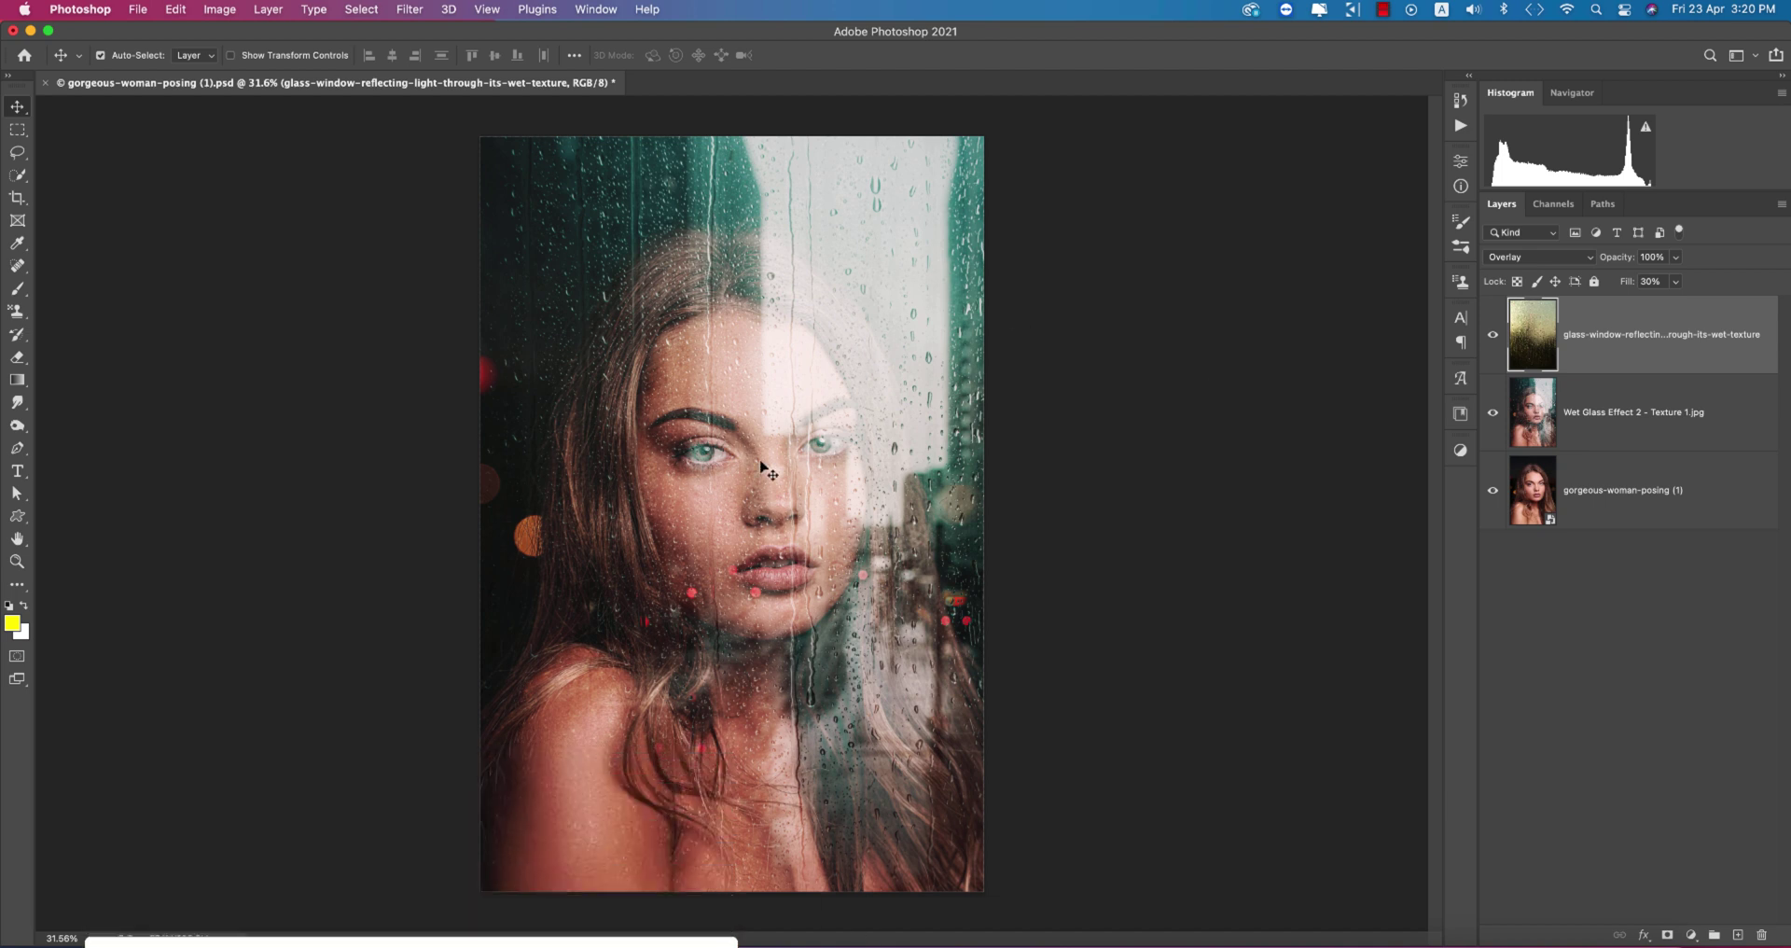
Create a new blank A4 document from the Print presets
left_click(137, 11)
left_click(160, 35)
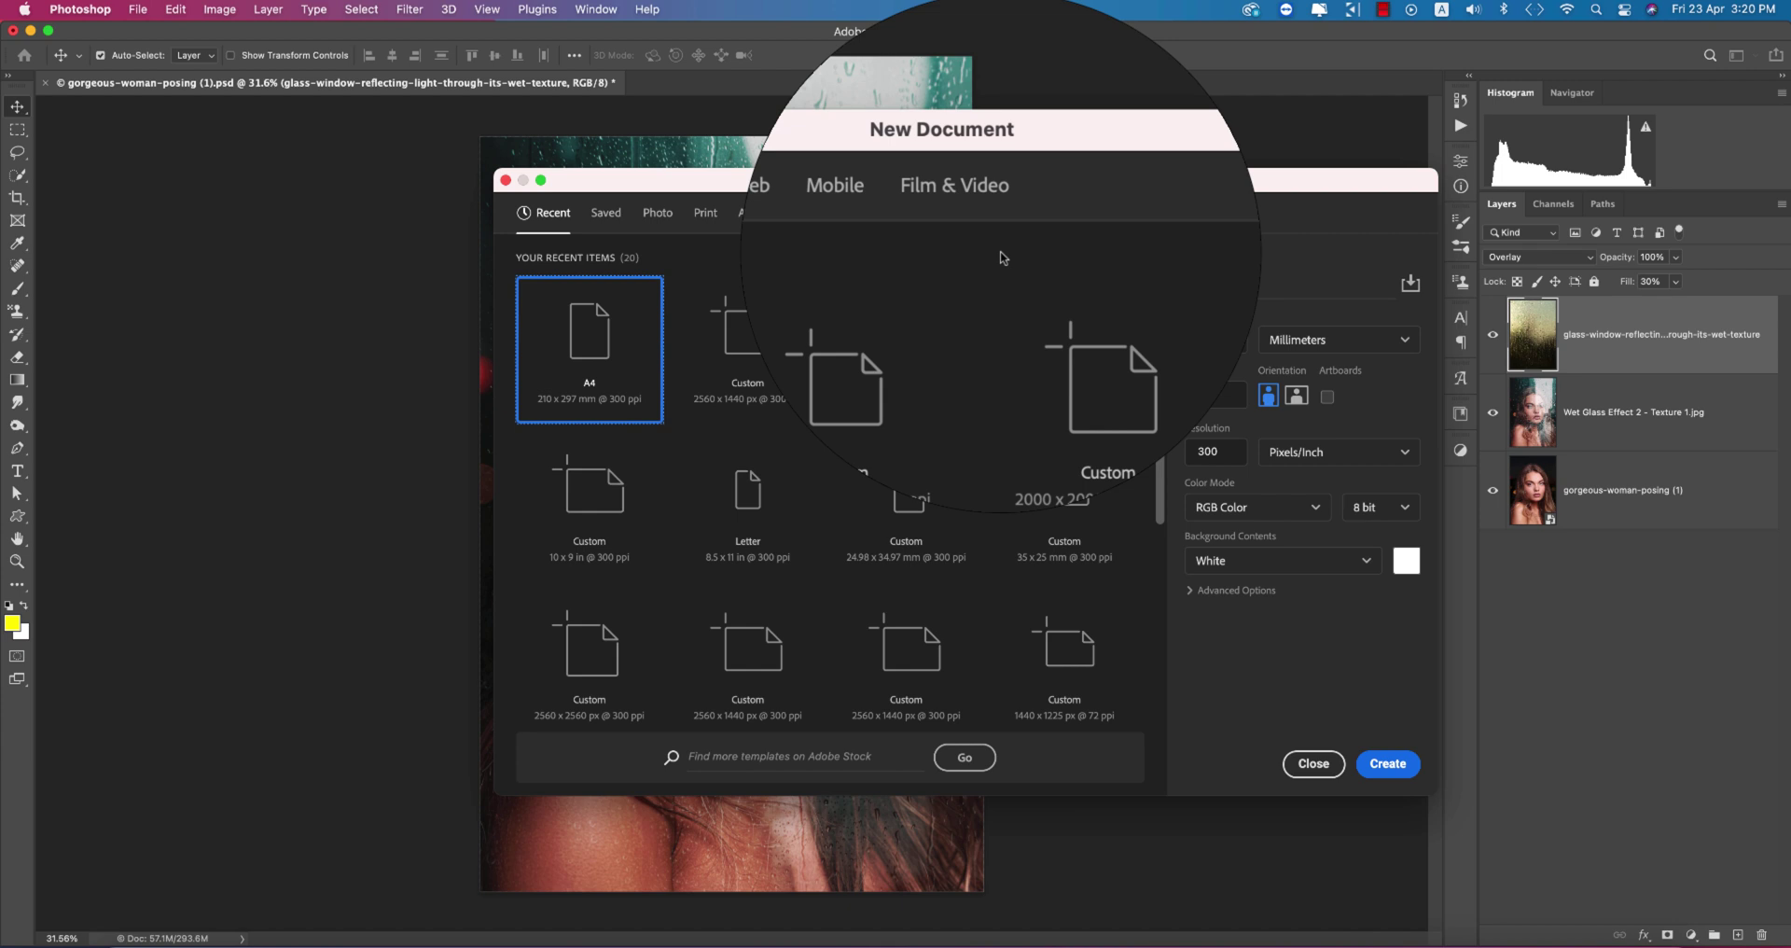
left_click(706, 214)
left_click(1065, 345)
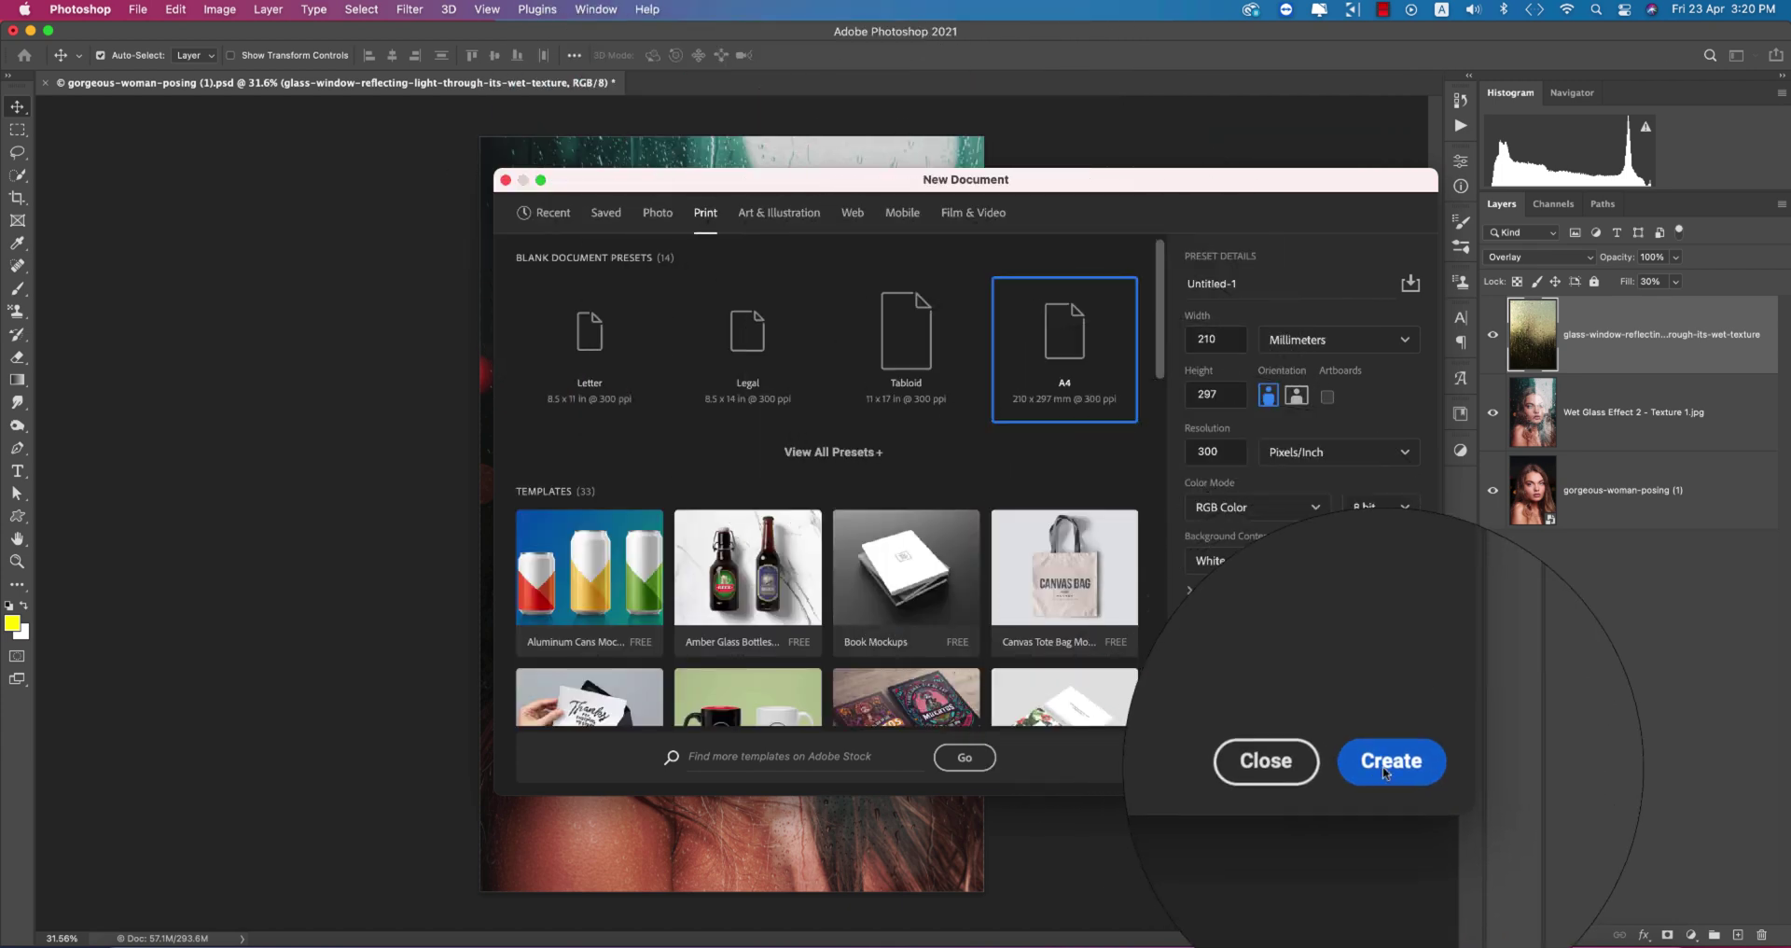
left_click(1389, 761)
Place the woman's portrait as an embedded image and stretch it across the page
left_click(137, 10)
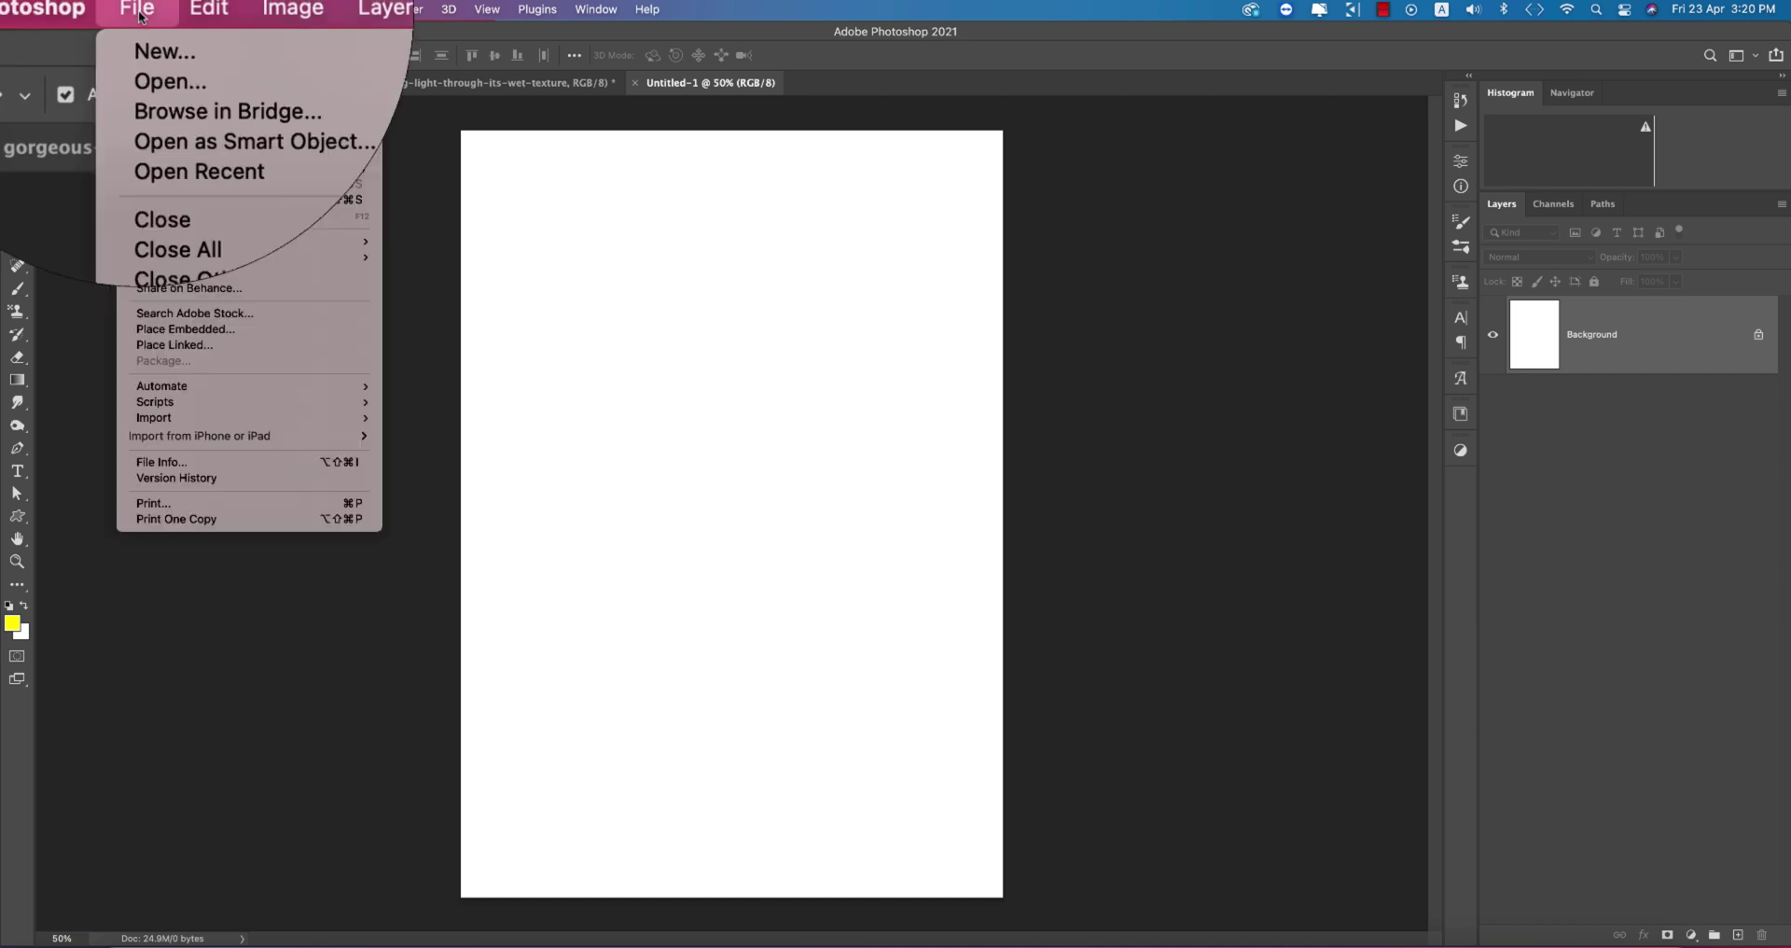
left_click(187, 329)
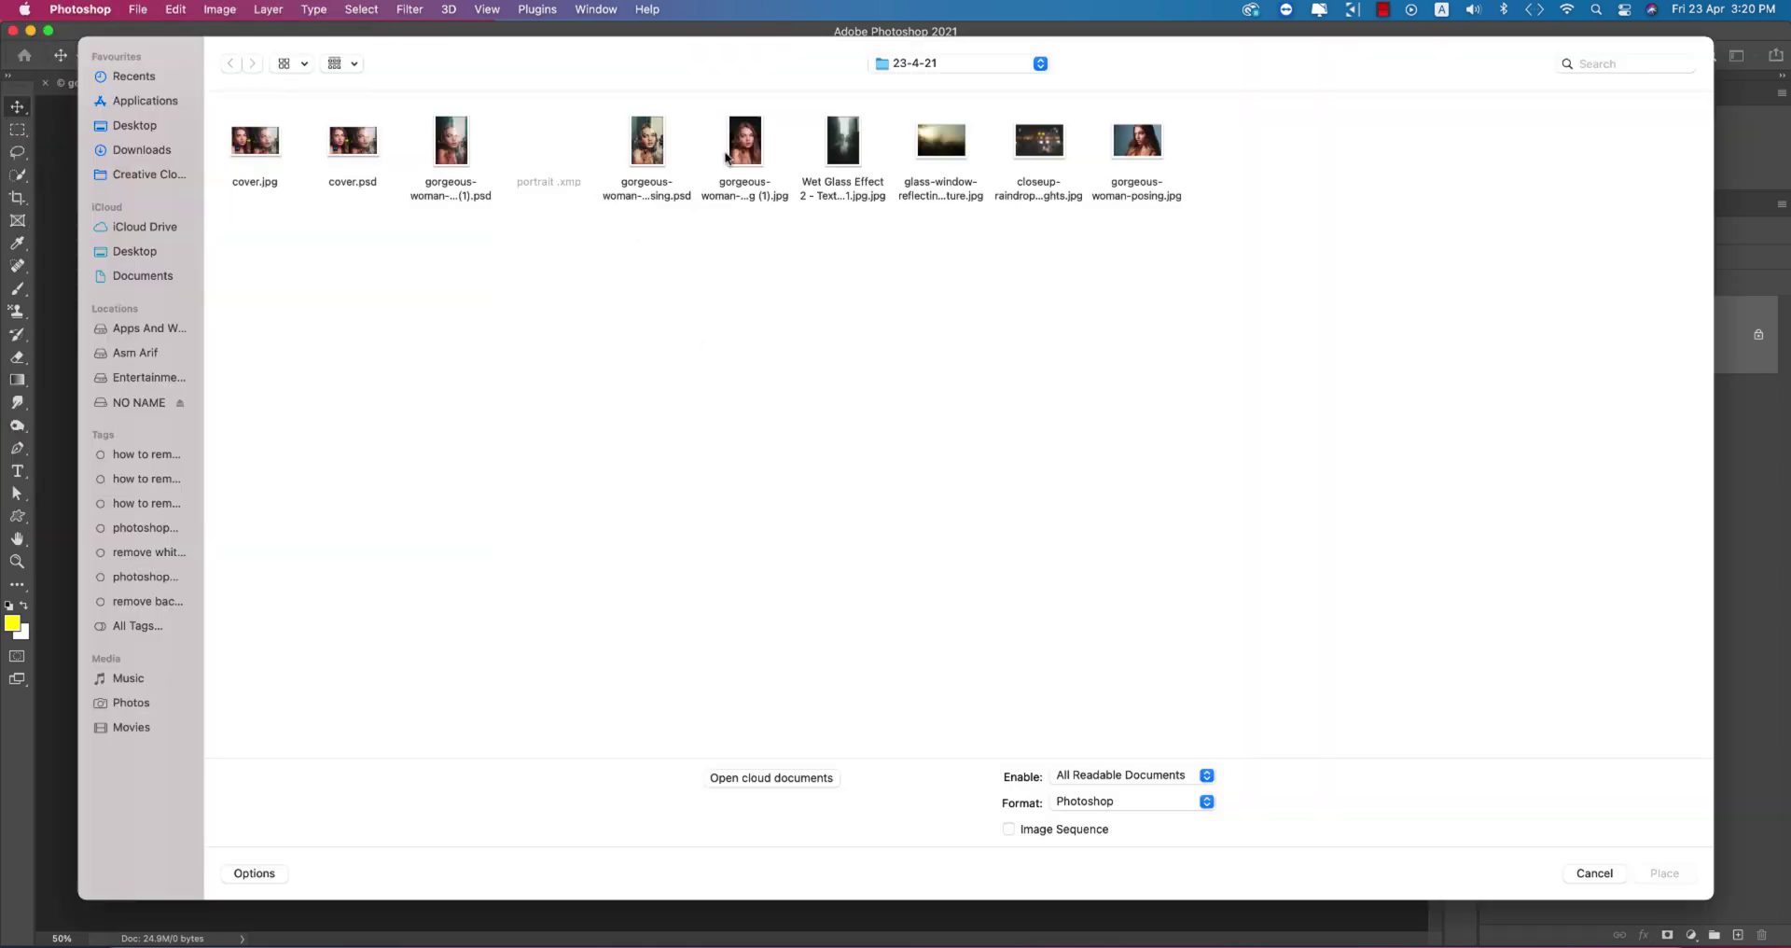
double_click(726, 157)
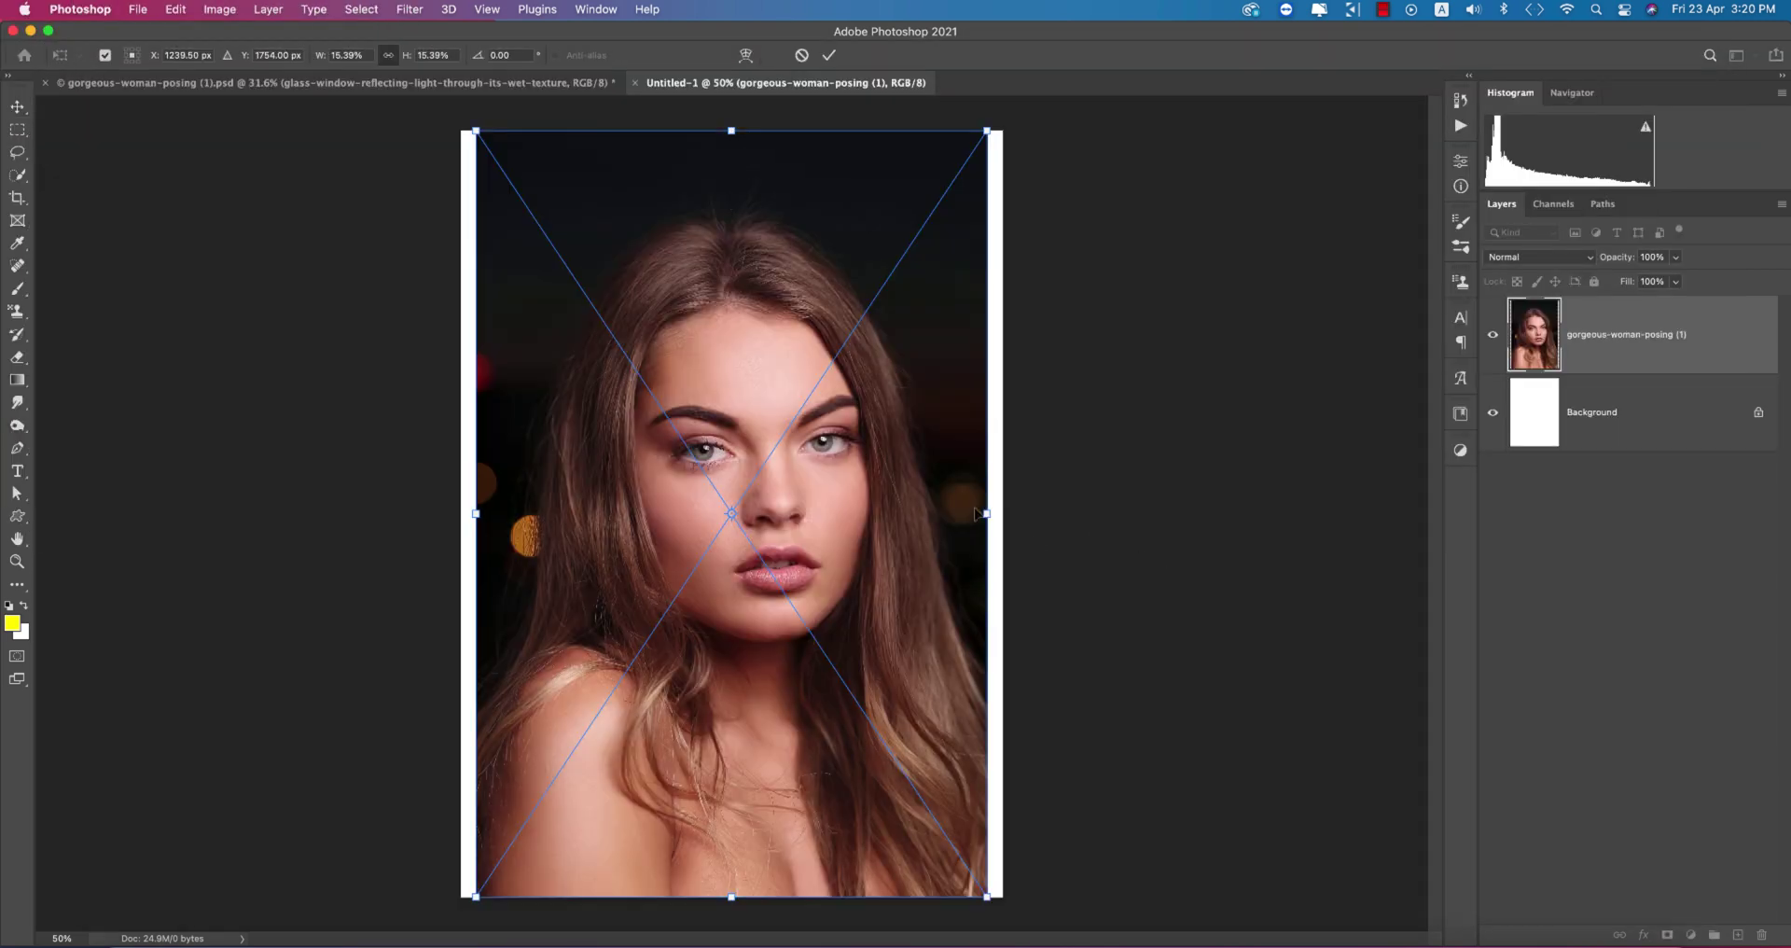
left_click_drag(988, 515, 1003, 514)
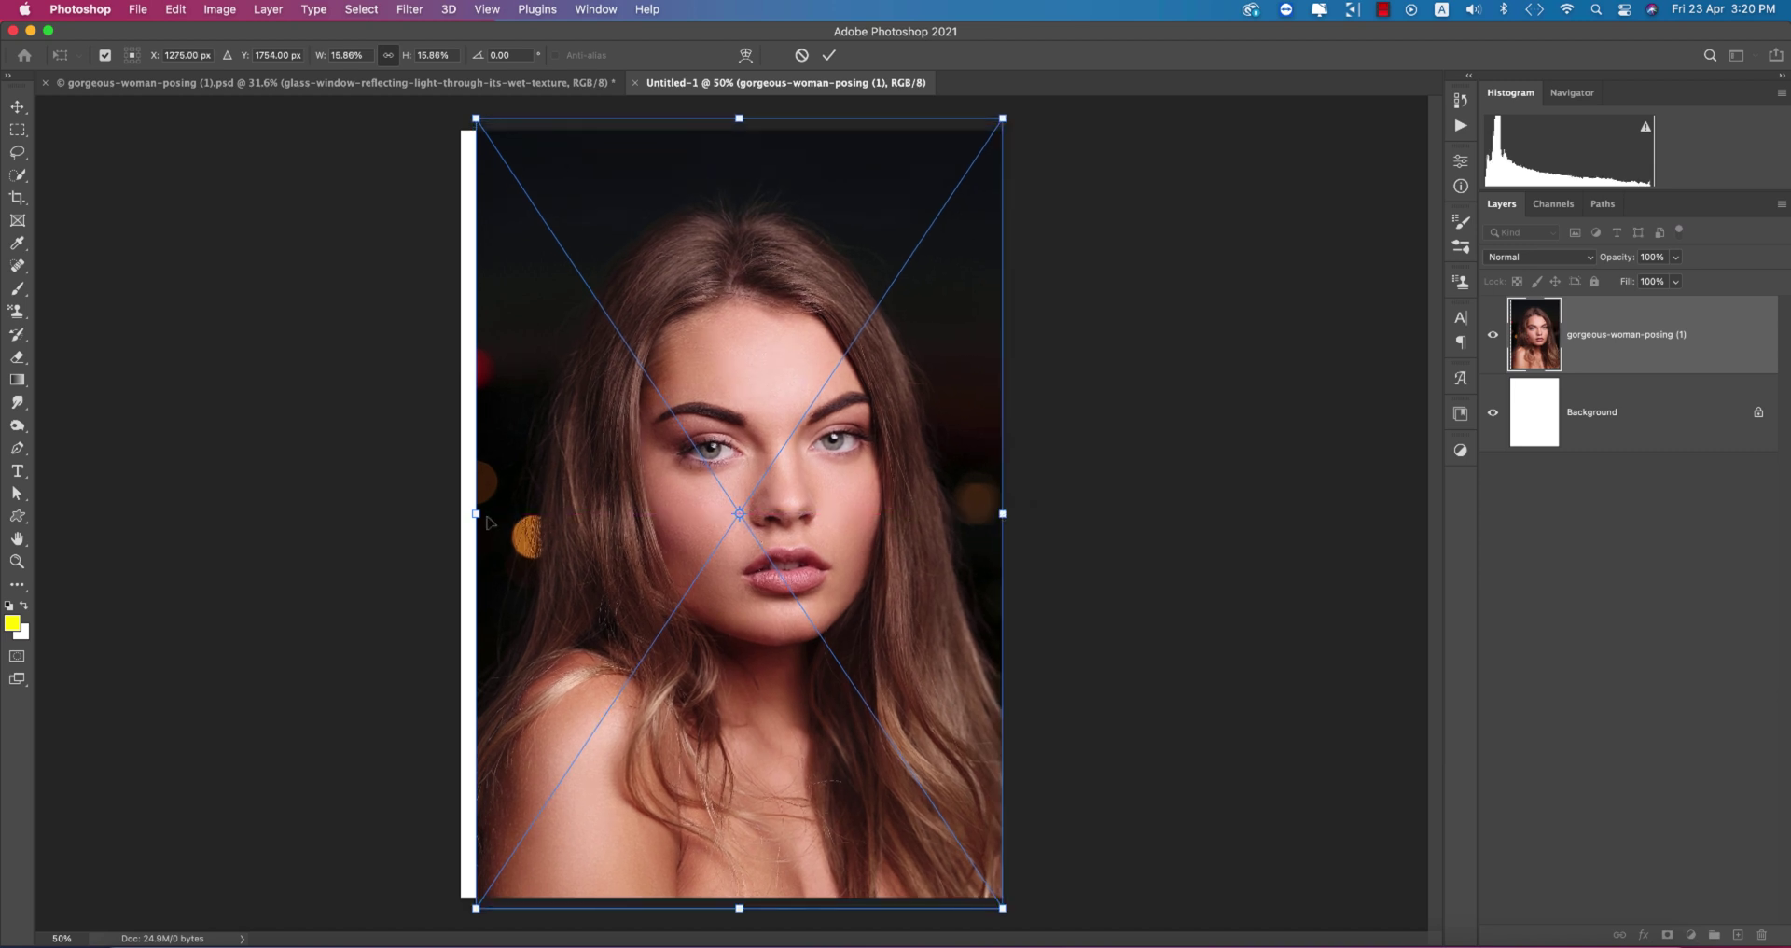
left_click_drag(477, 514, 461, 514)
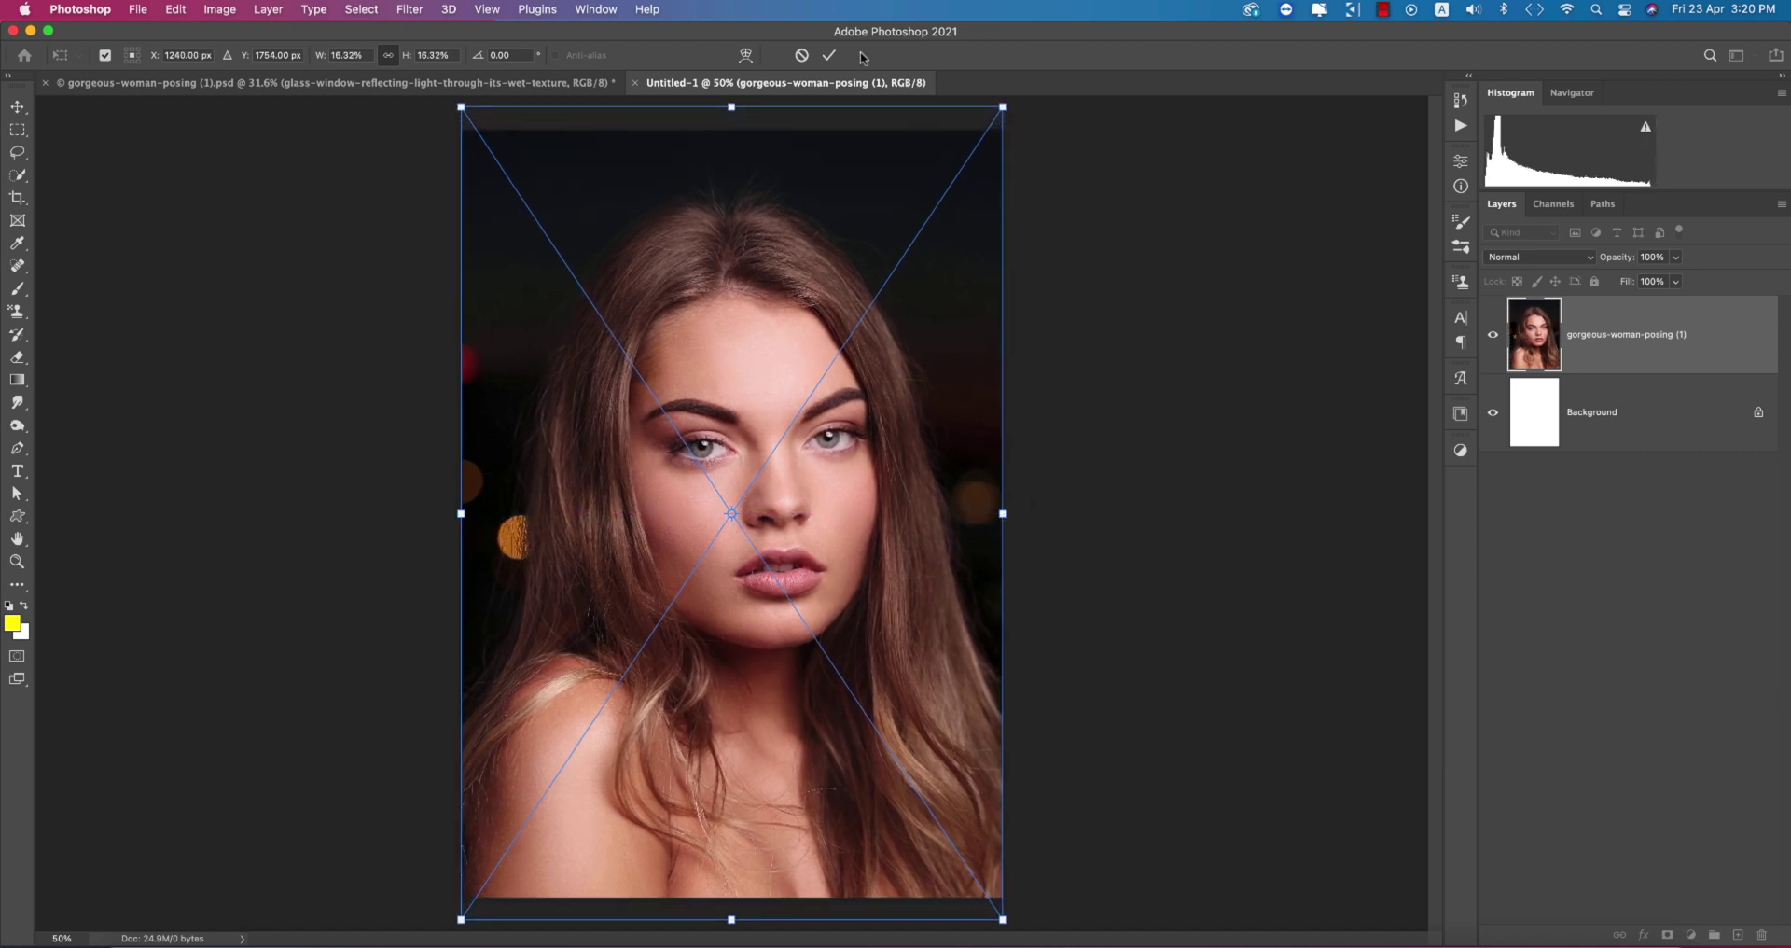
Commit the portrait's scaling and rename its layer to girl
left_click(830, 56)
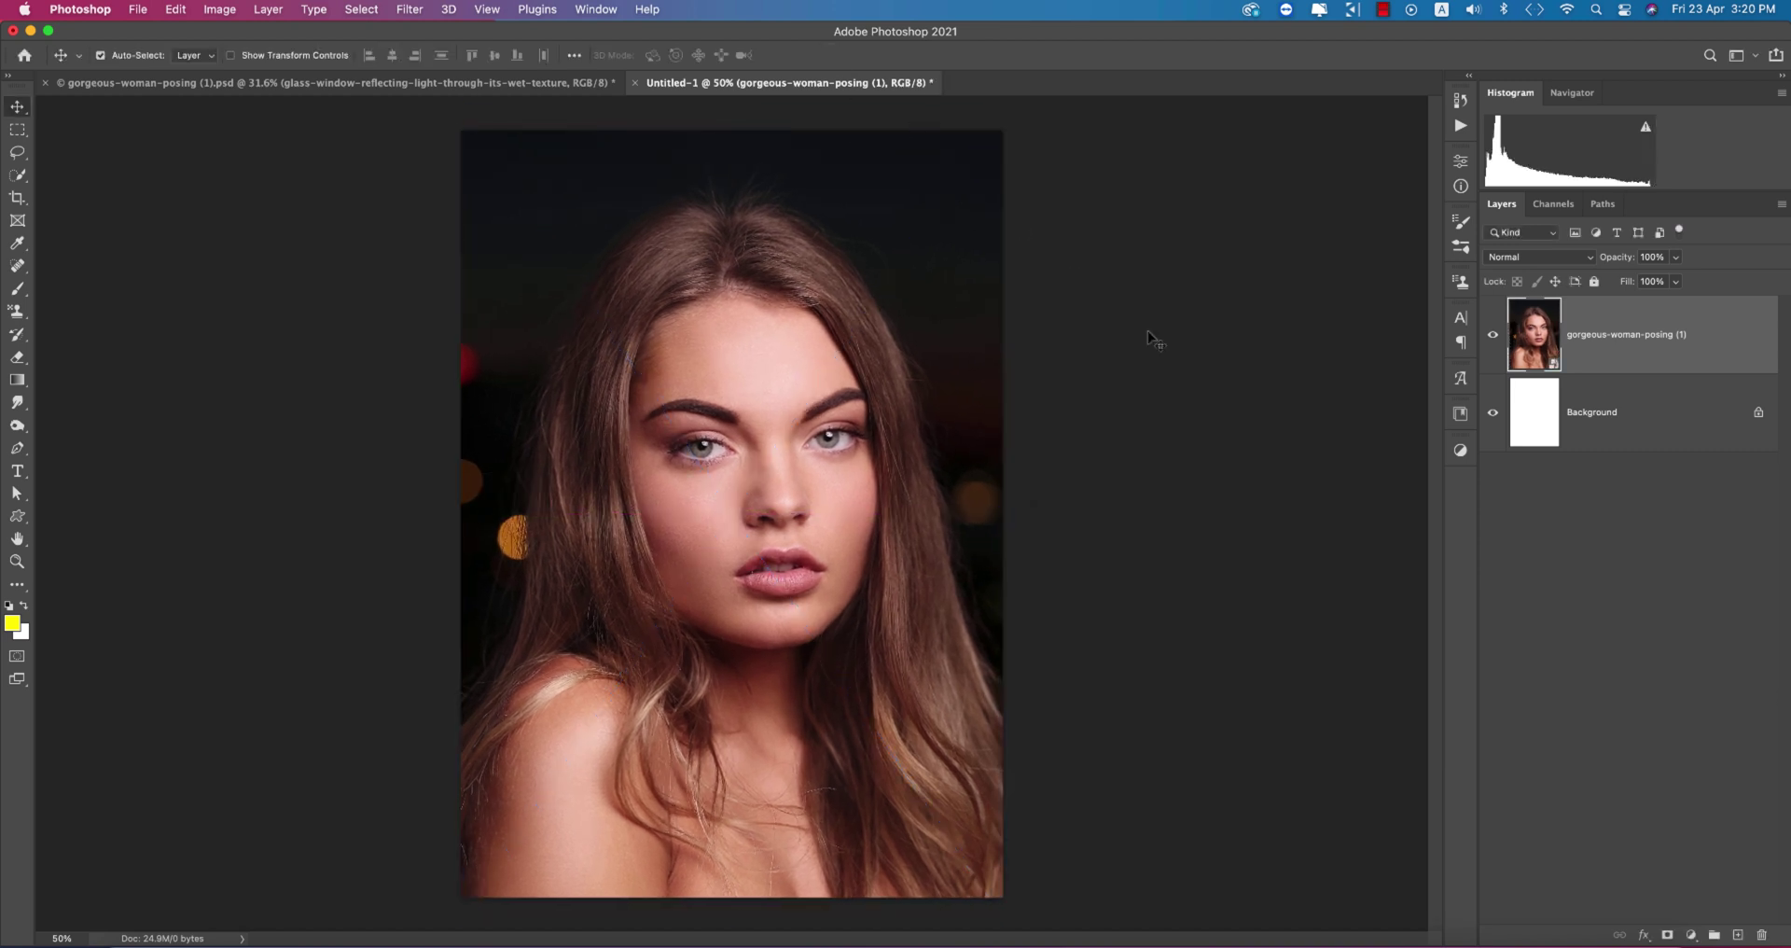
right_click(1604, 334)
left_click(1399, 413)
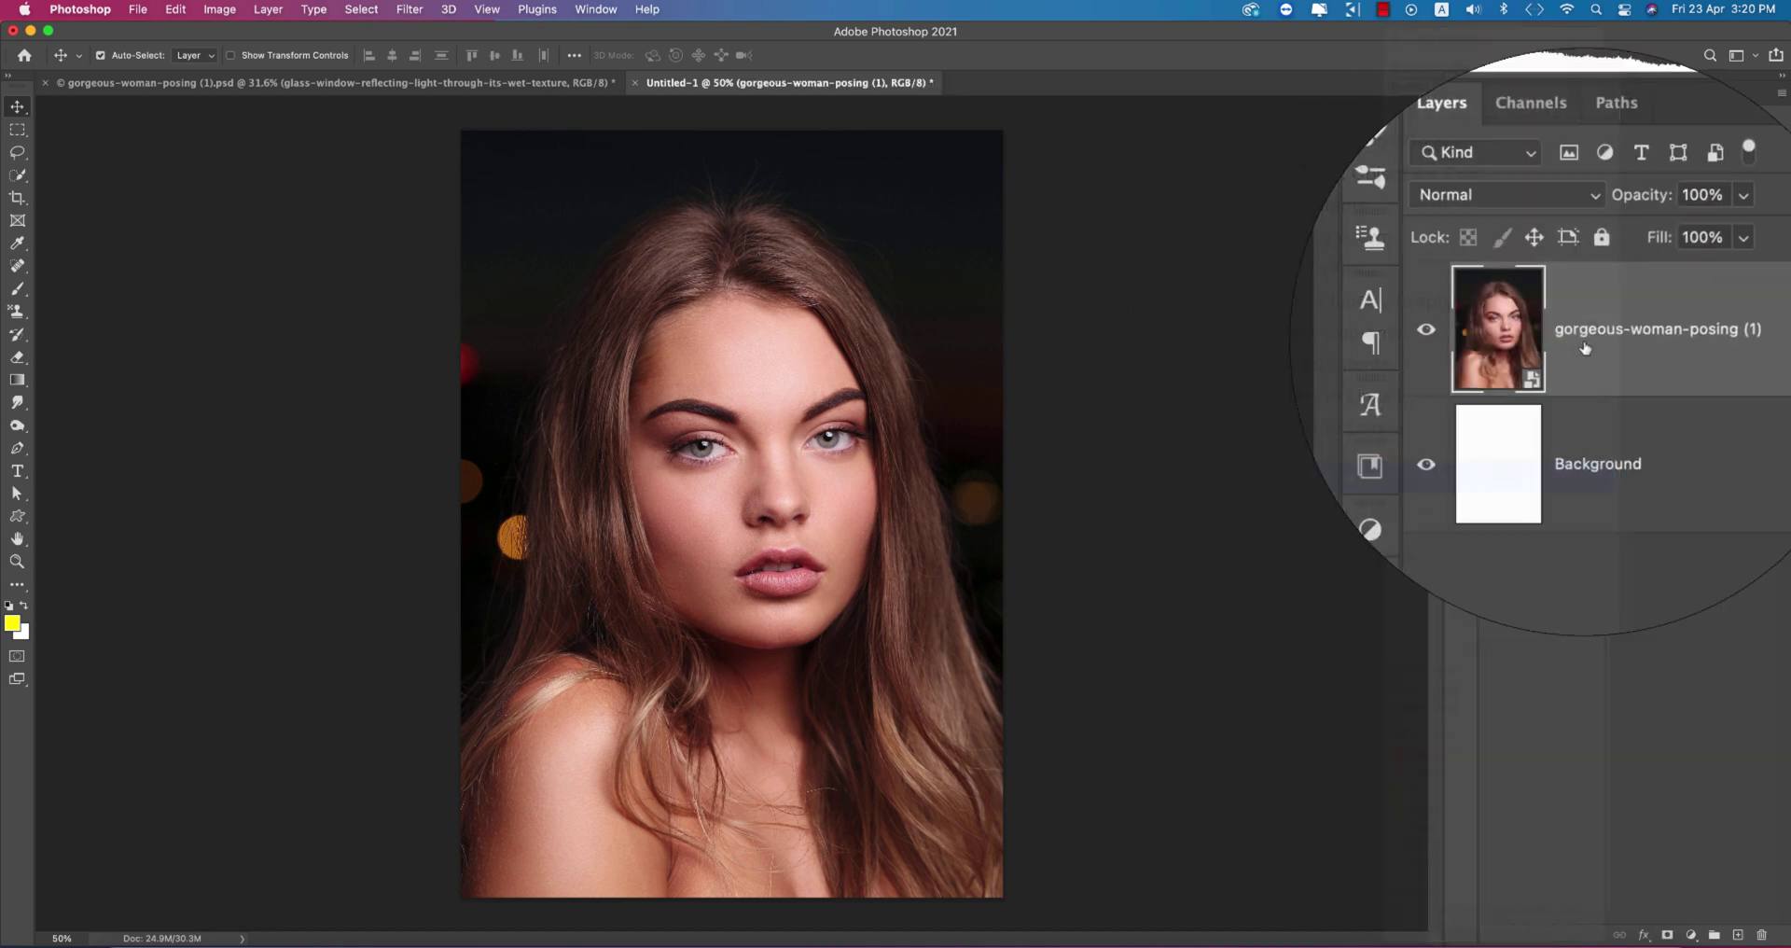
double_click(1597, 334)
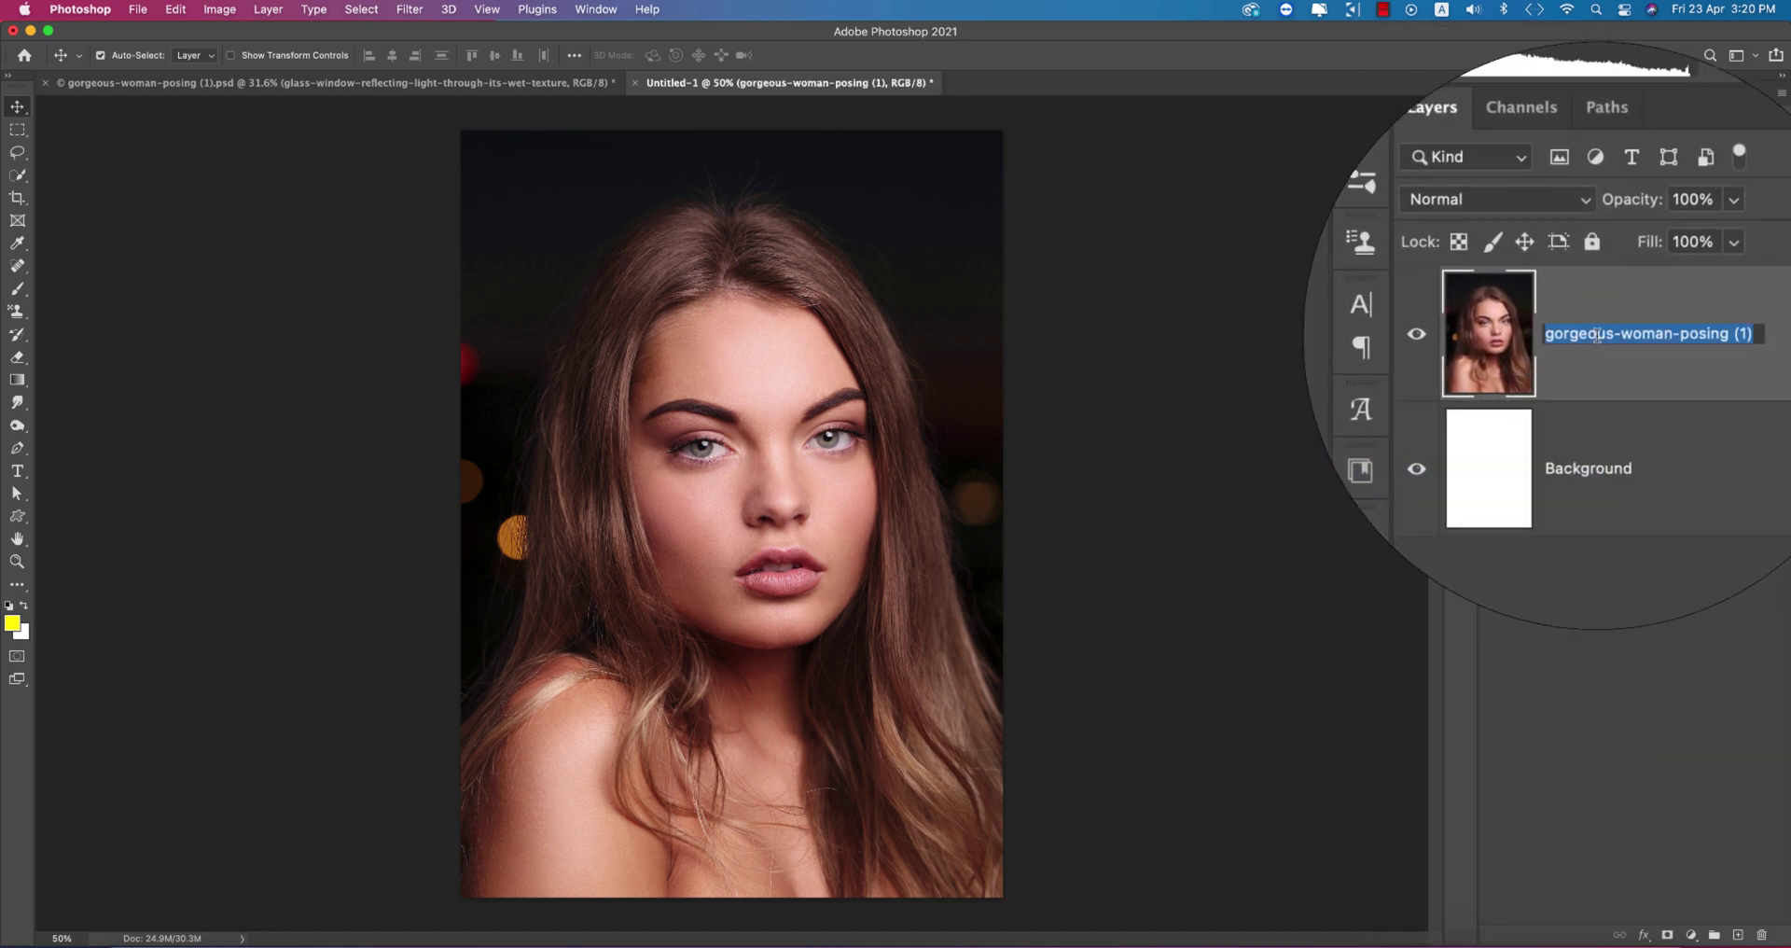
type("girl")
key("Return")
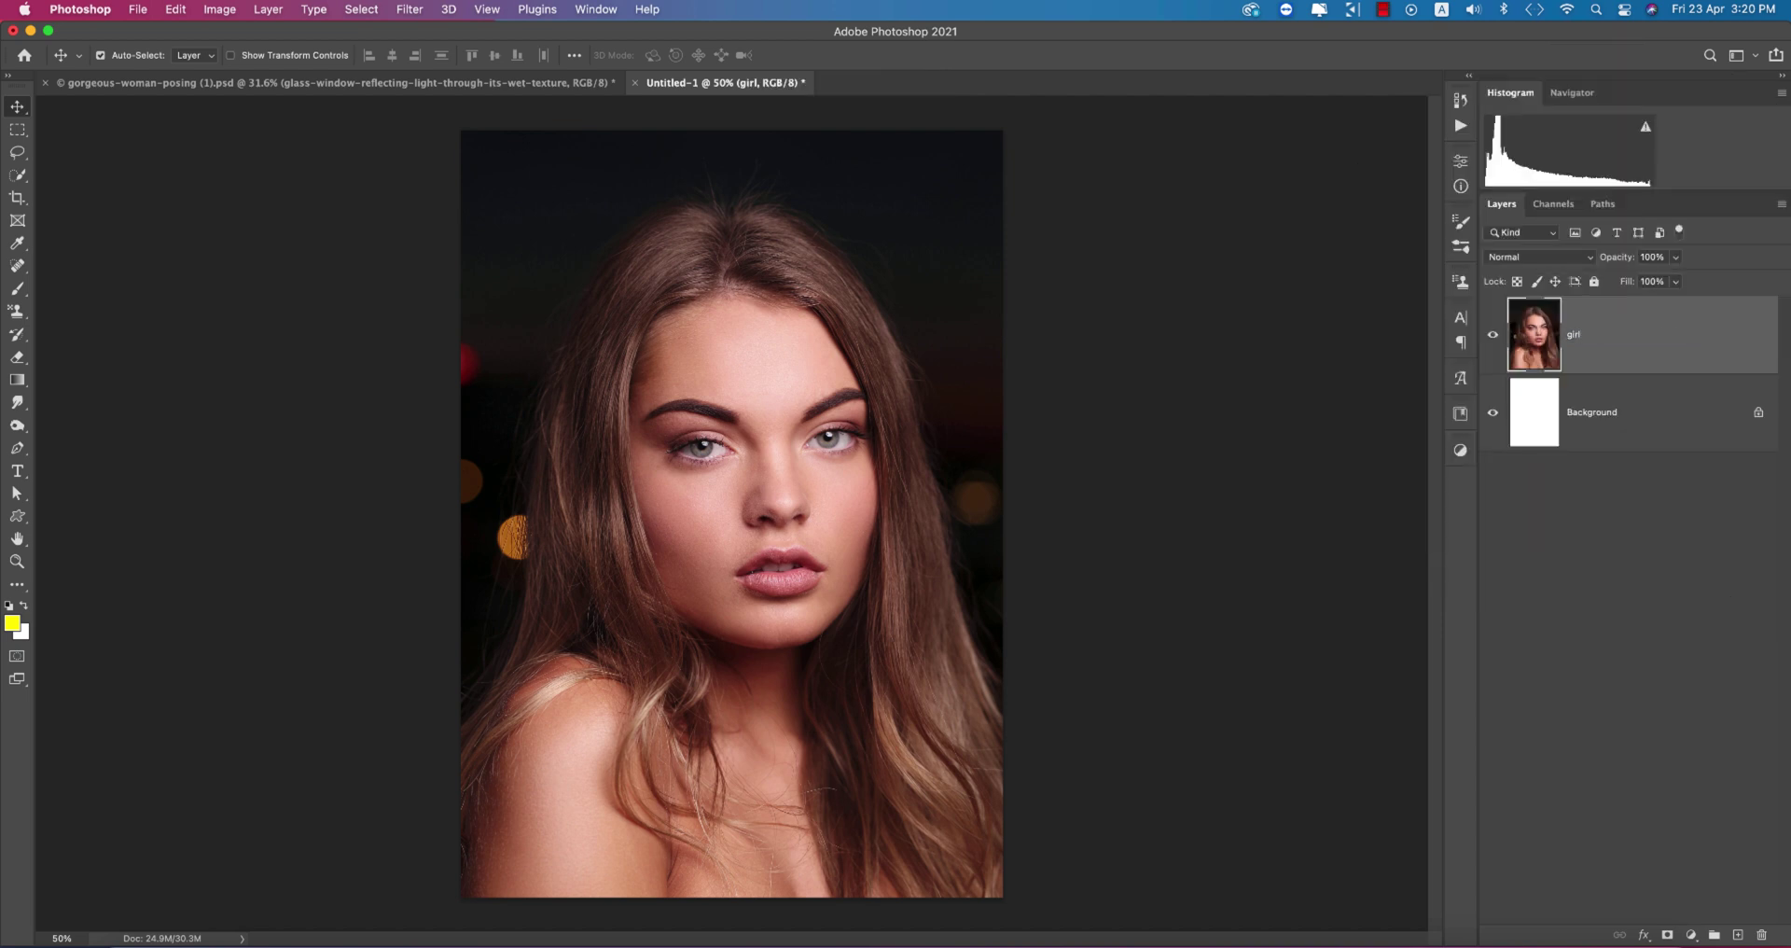
Convert the girl layer to a smart object and give it a red colour label
right_click(1677, 359)
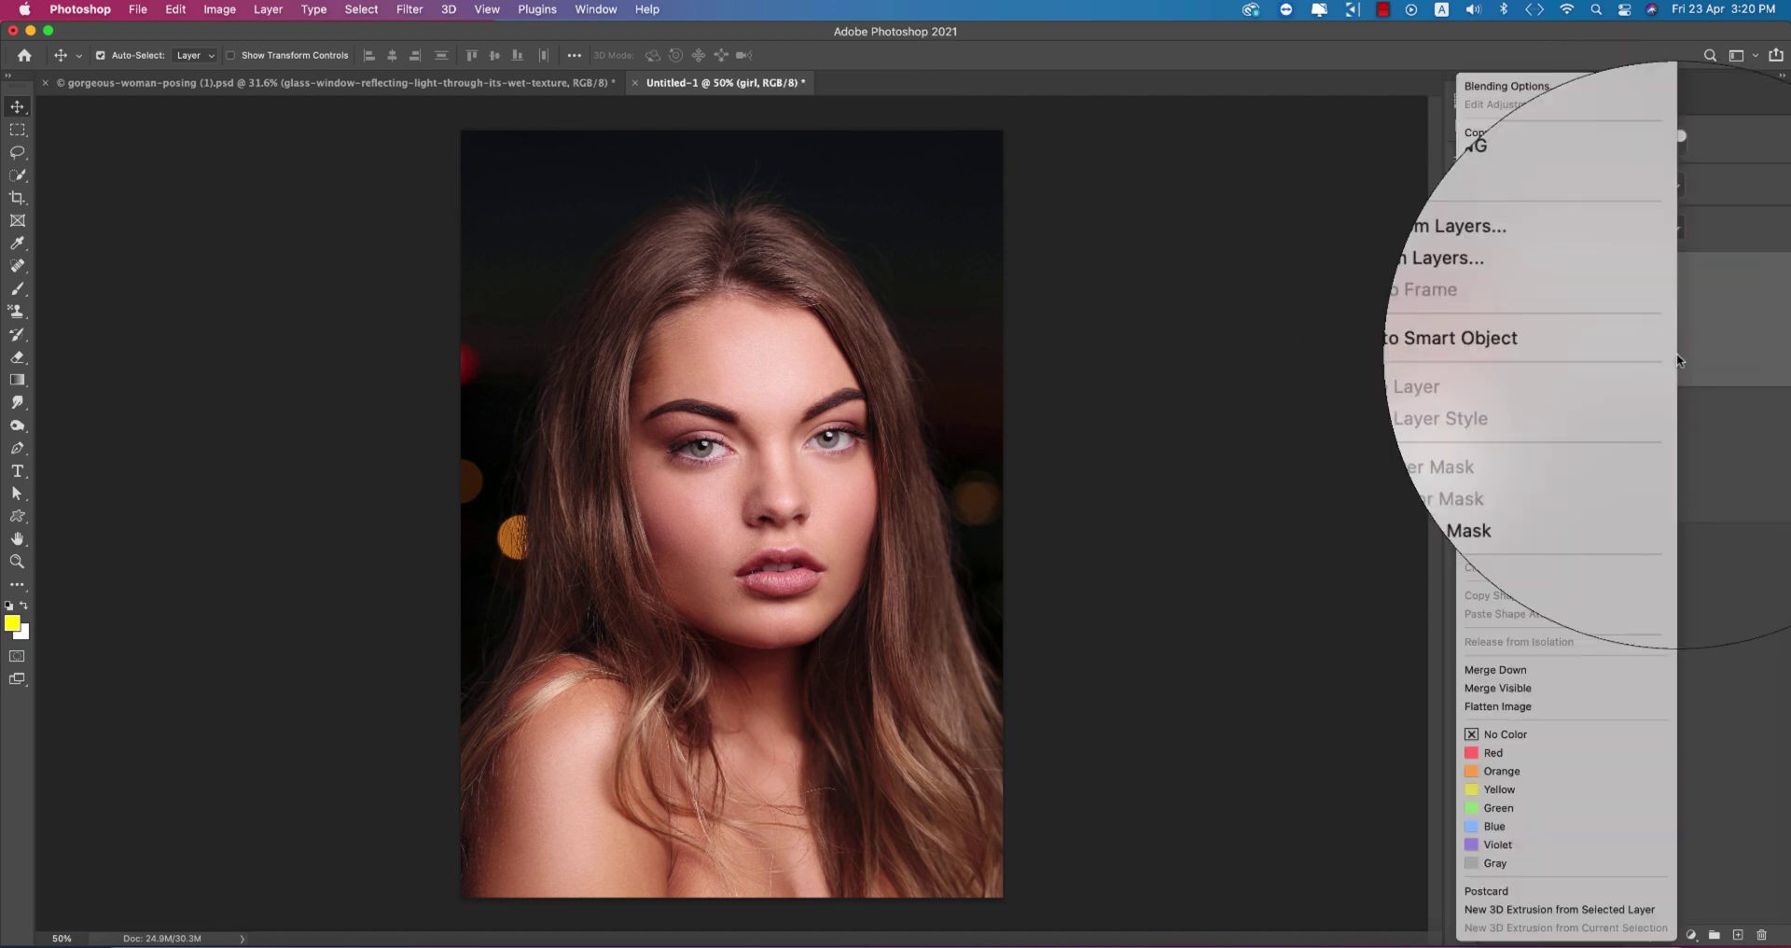
left_click(1468, 349)
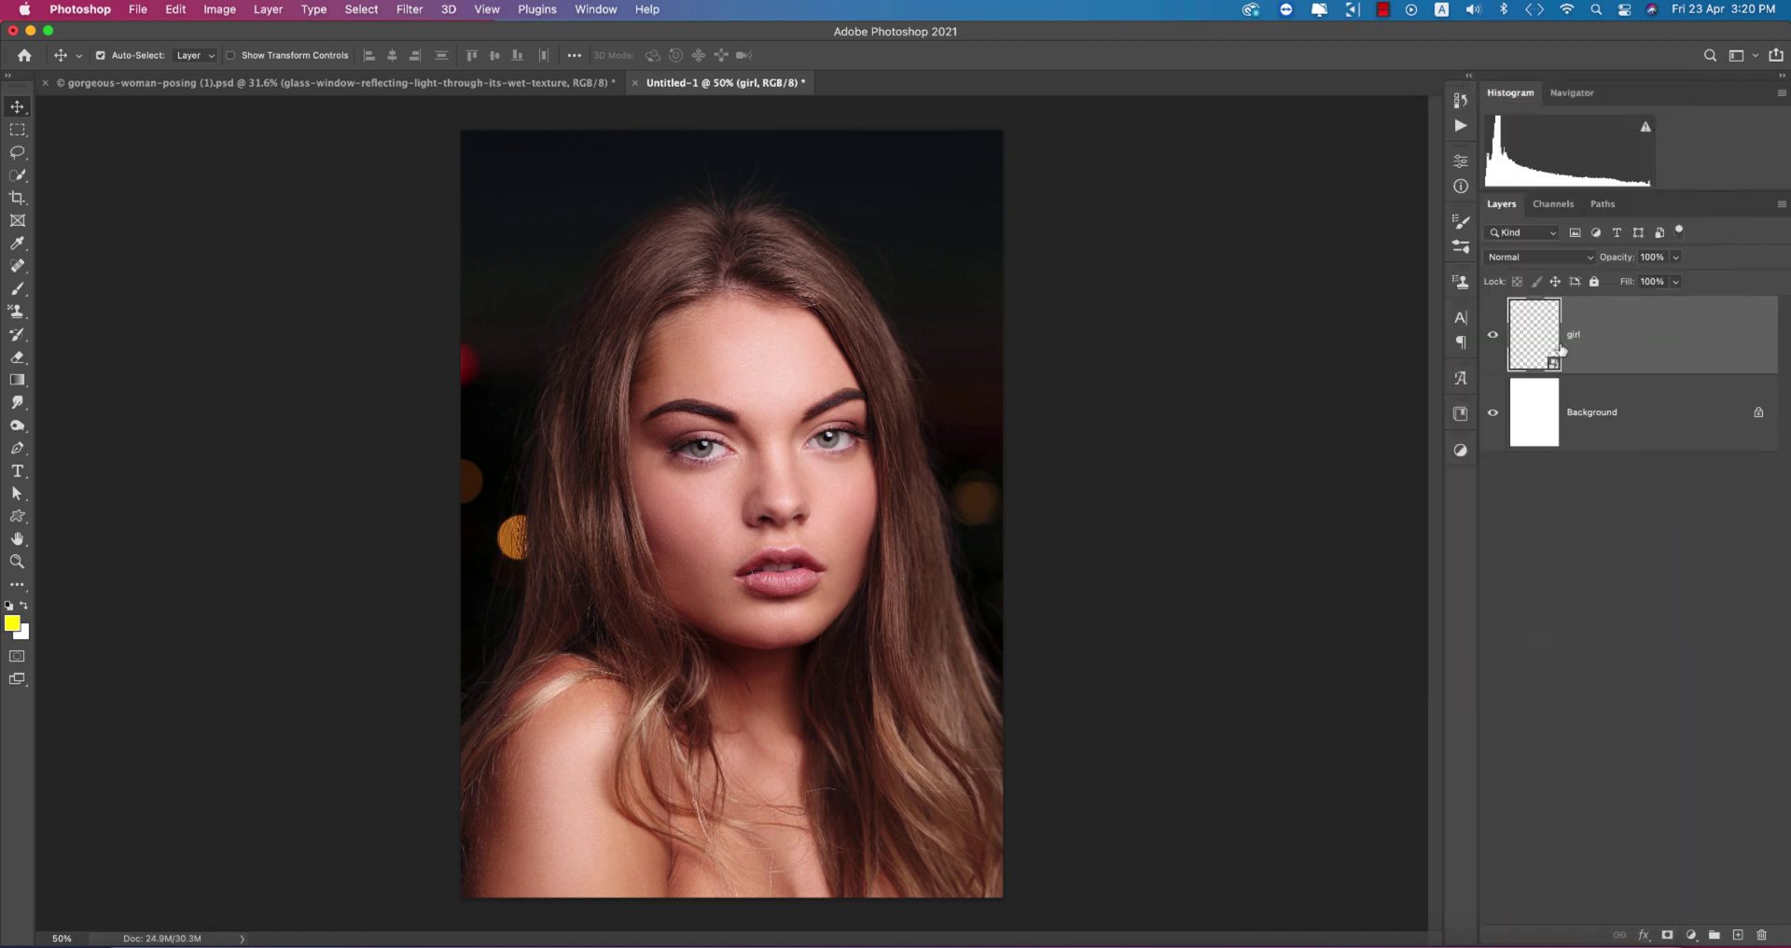
right_click(1494, 338)
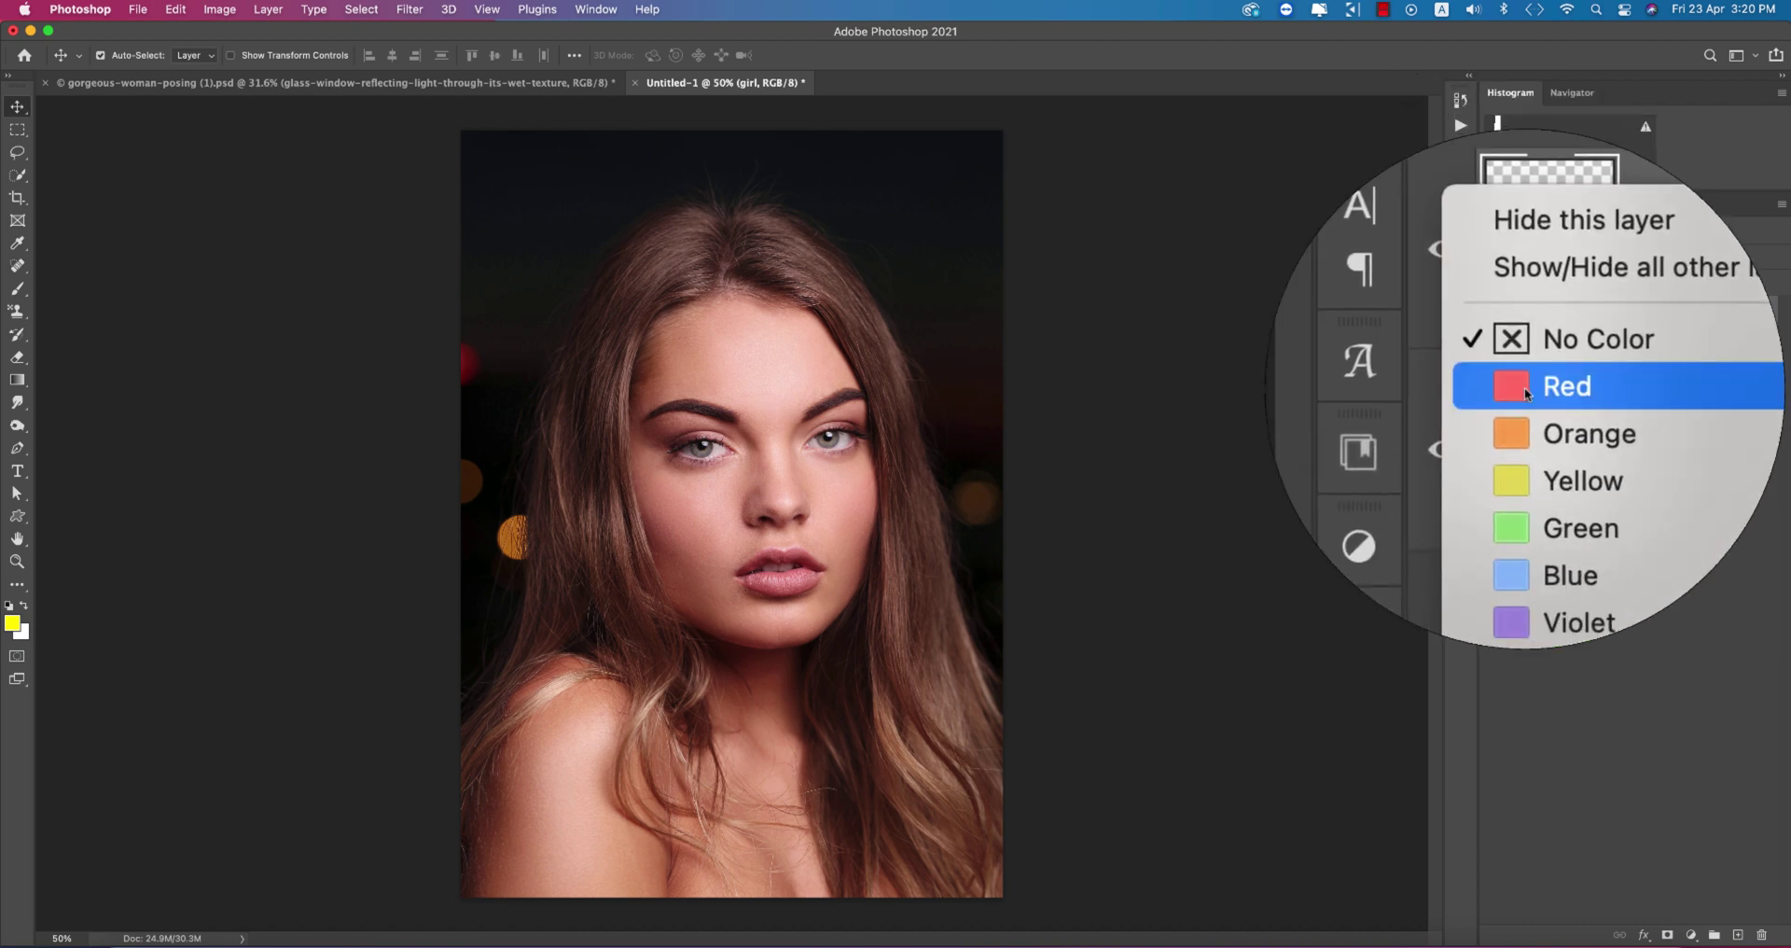
left_click(1524, 388)
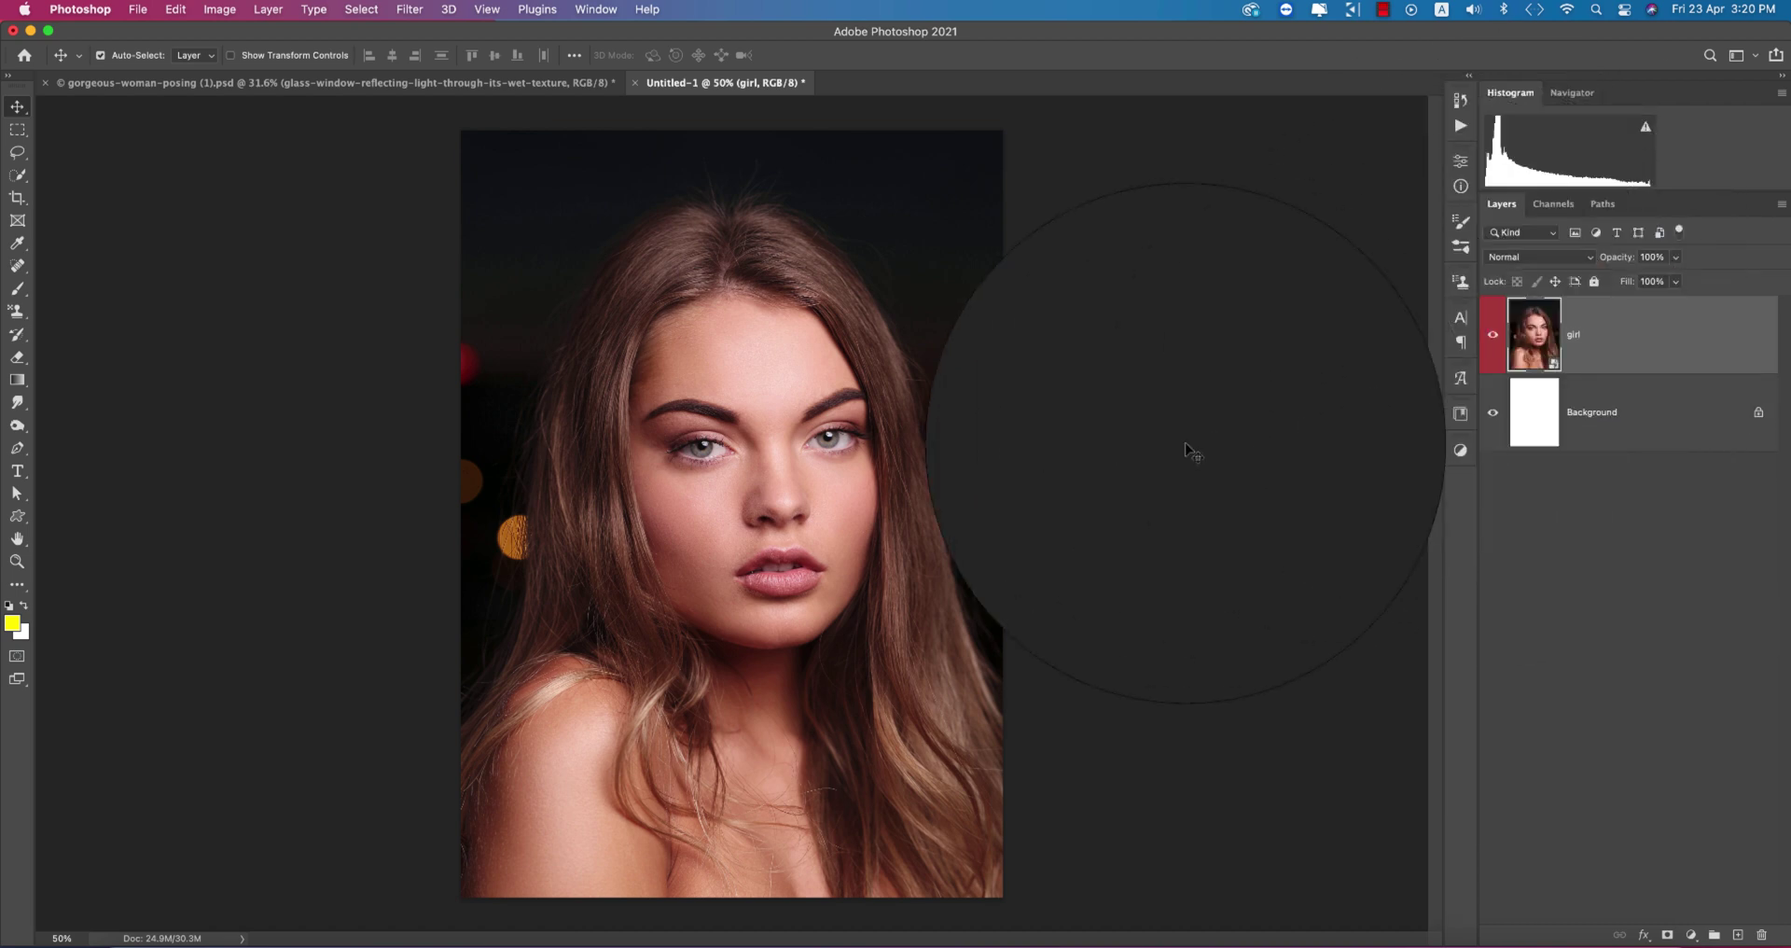
left_click(1491, 345, "super")
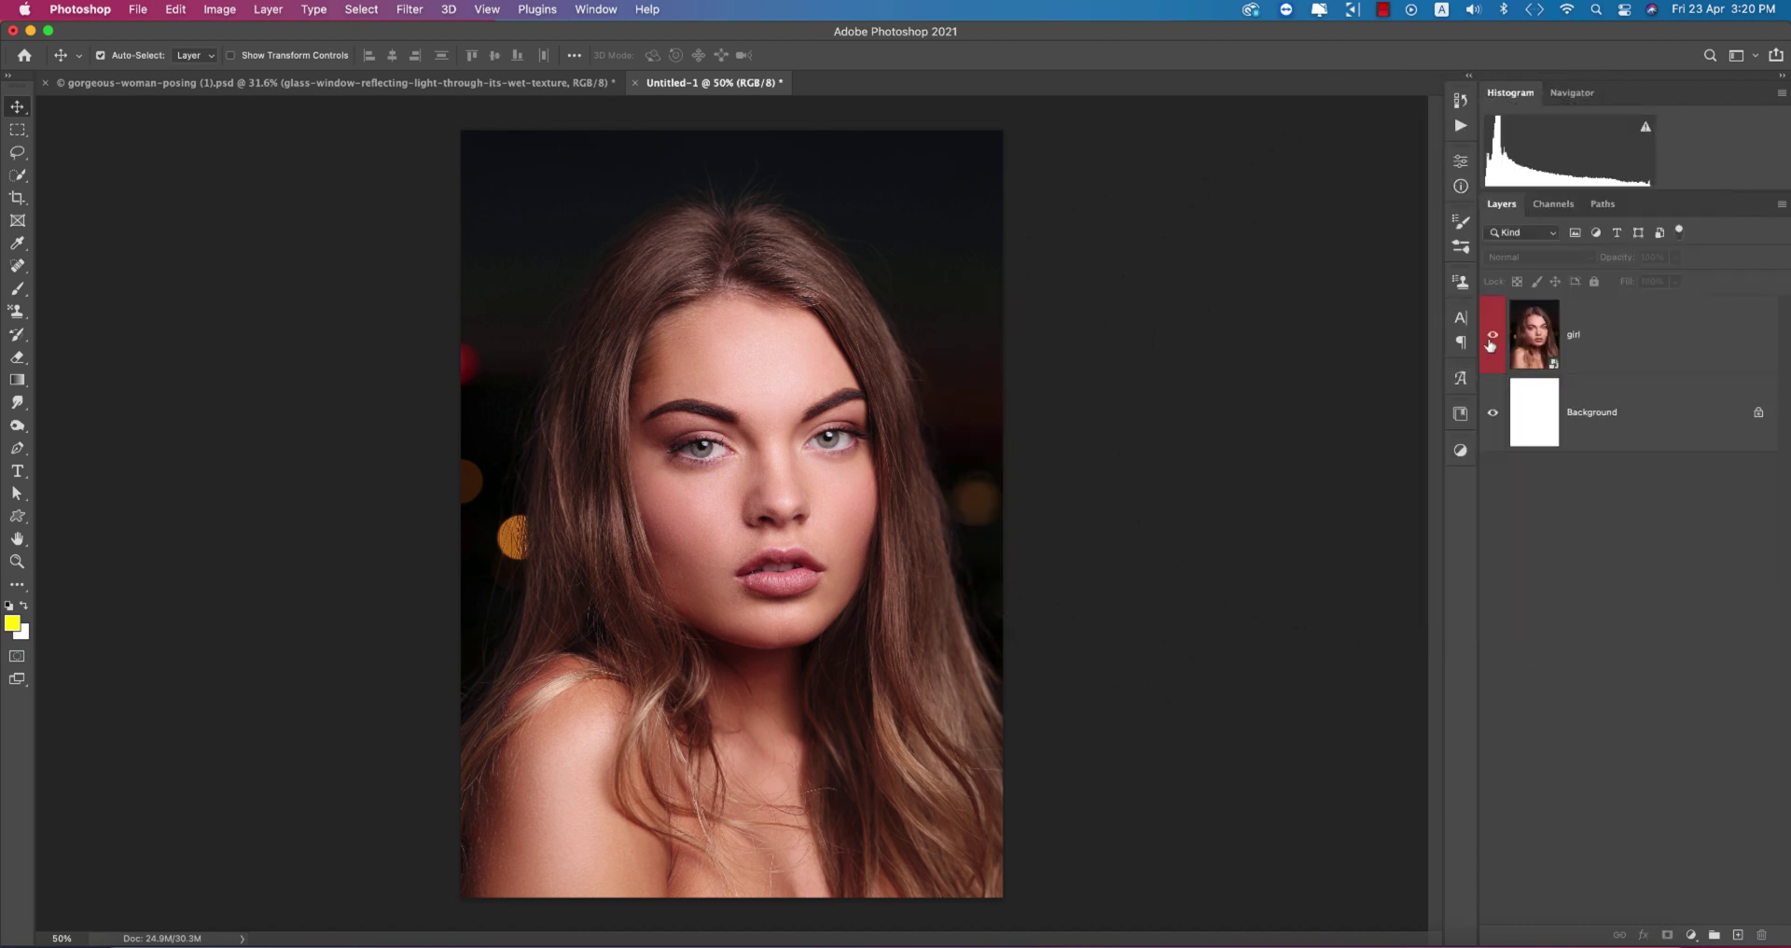
left_click(1573, 334)
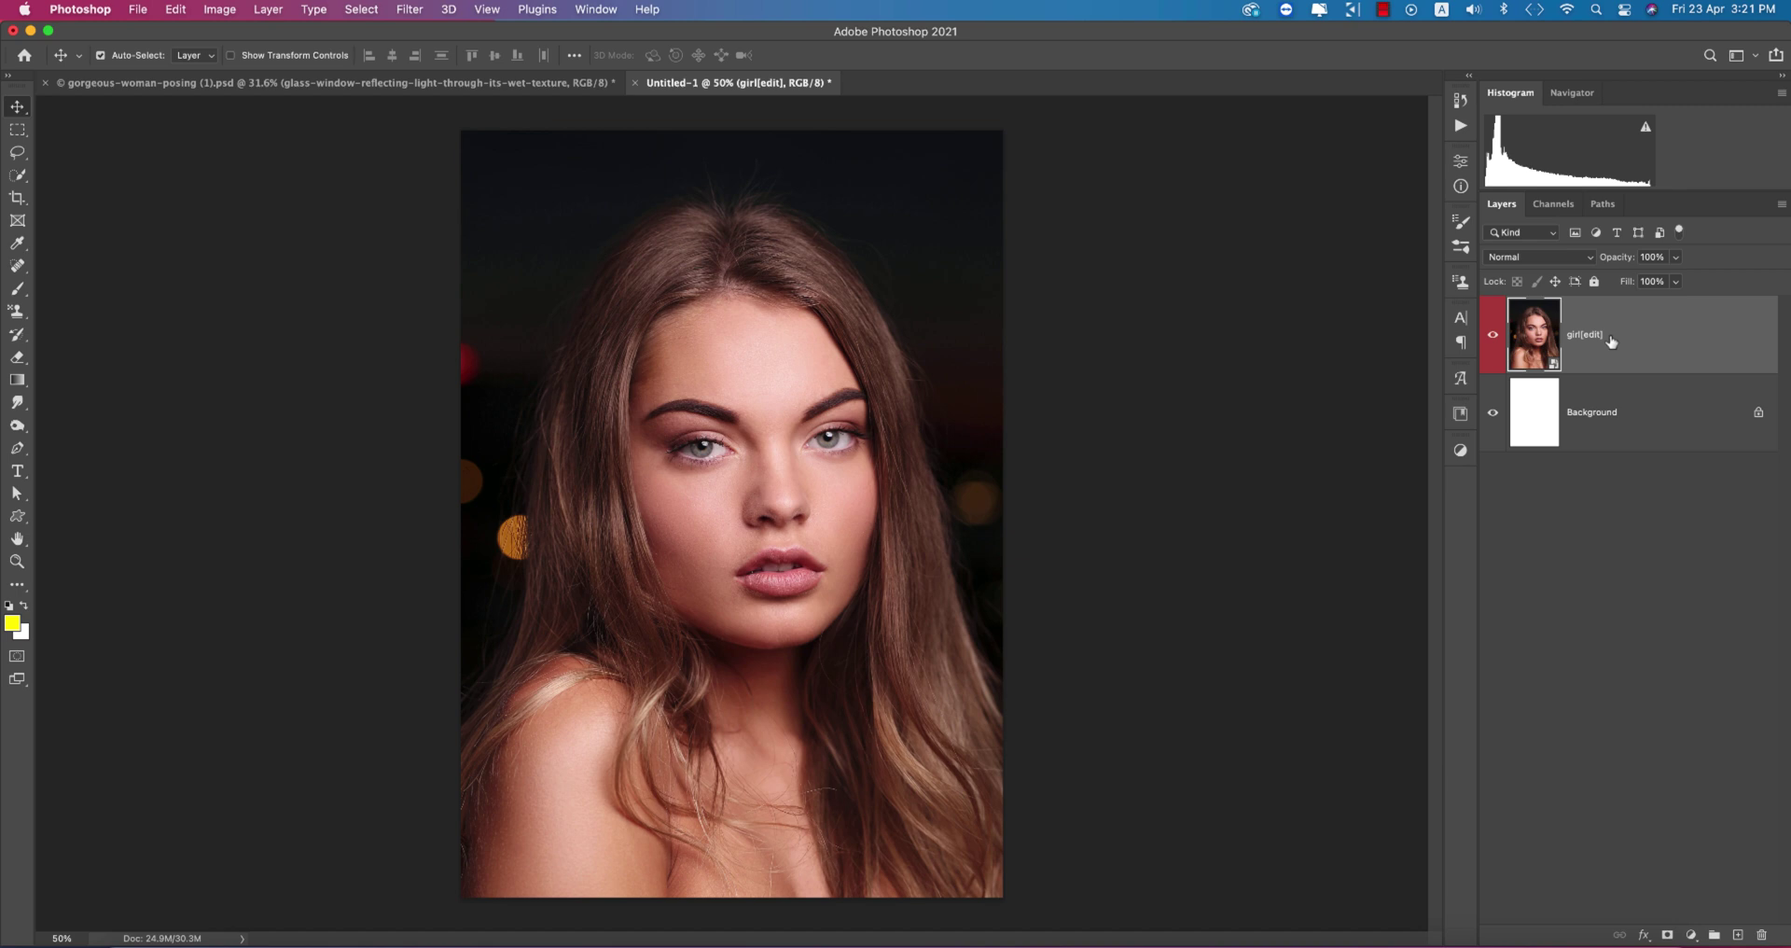
Place the Wet Glass Effect texture over the portrait, stretched to the page edges
left_click(1156, 353)
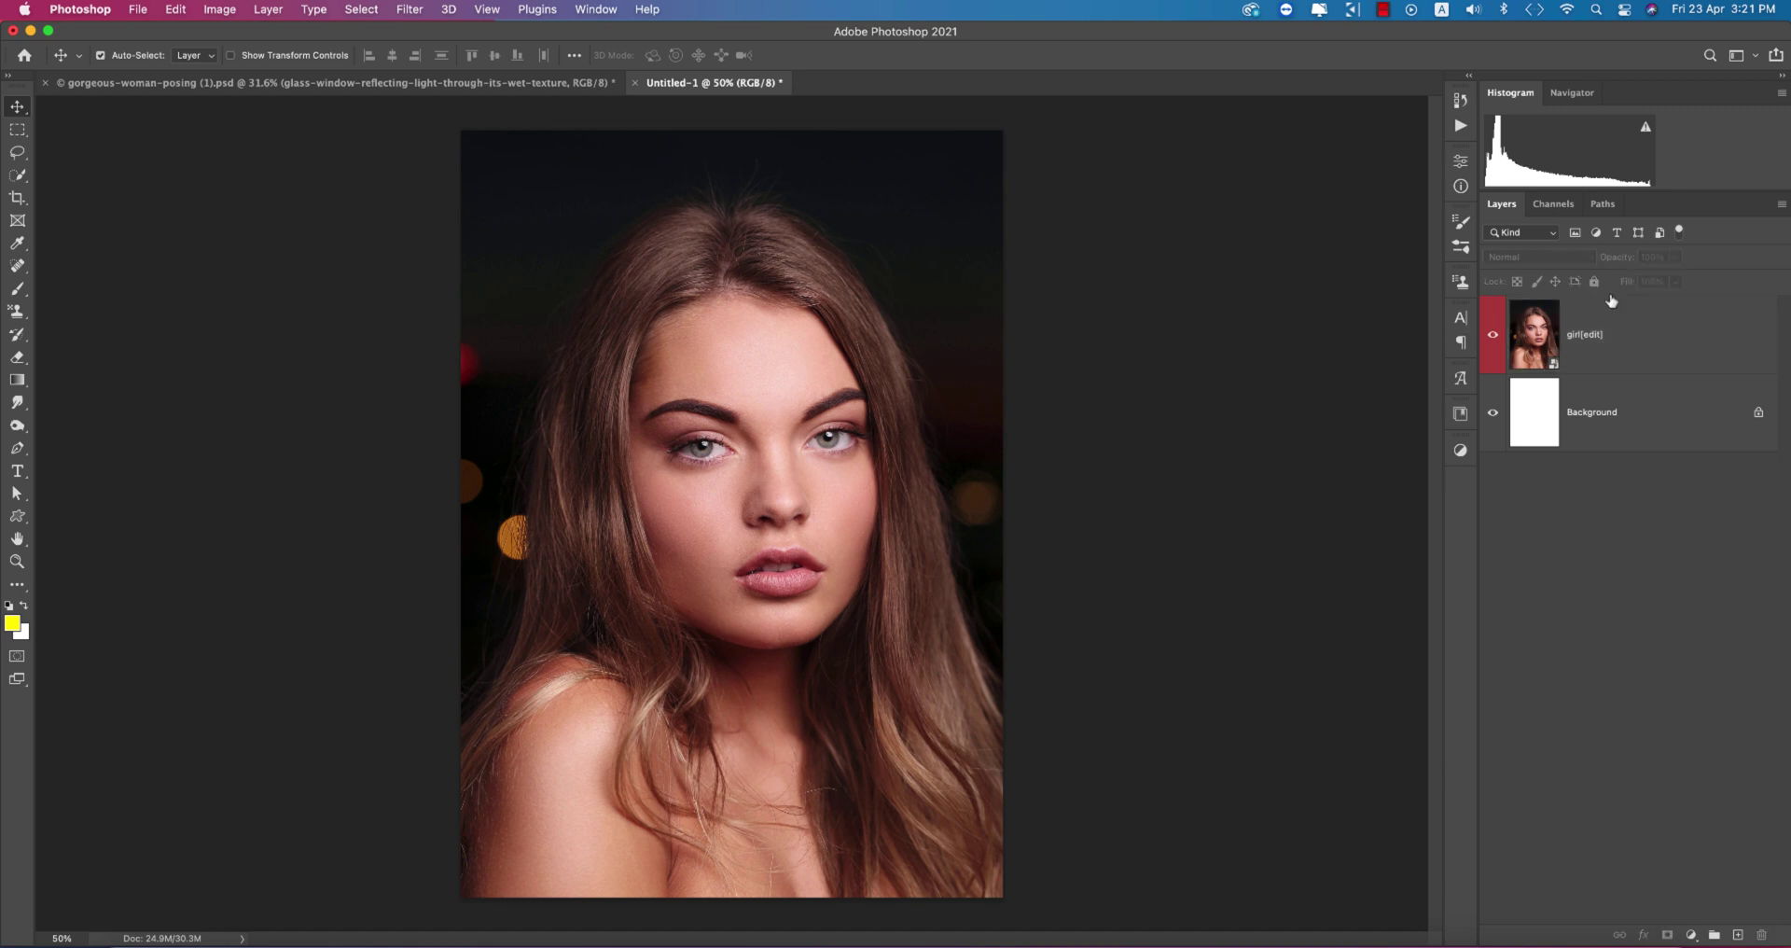
left_click(137, 9)
left_click(202, 327)
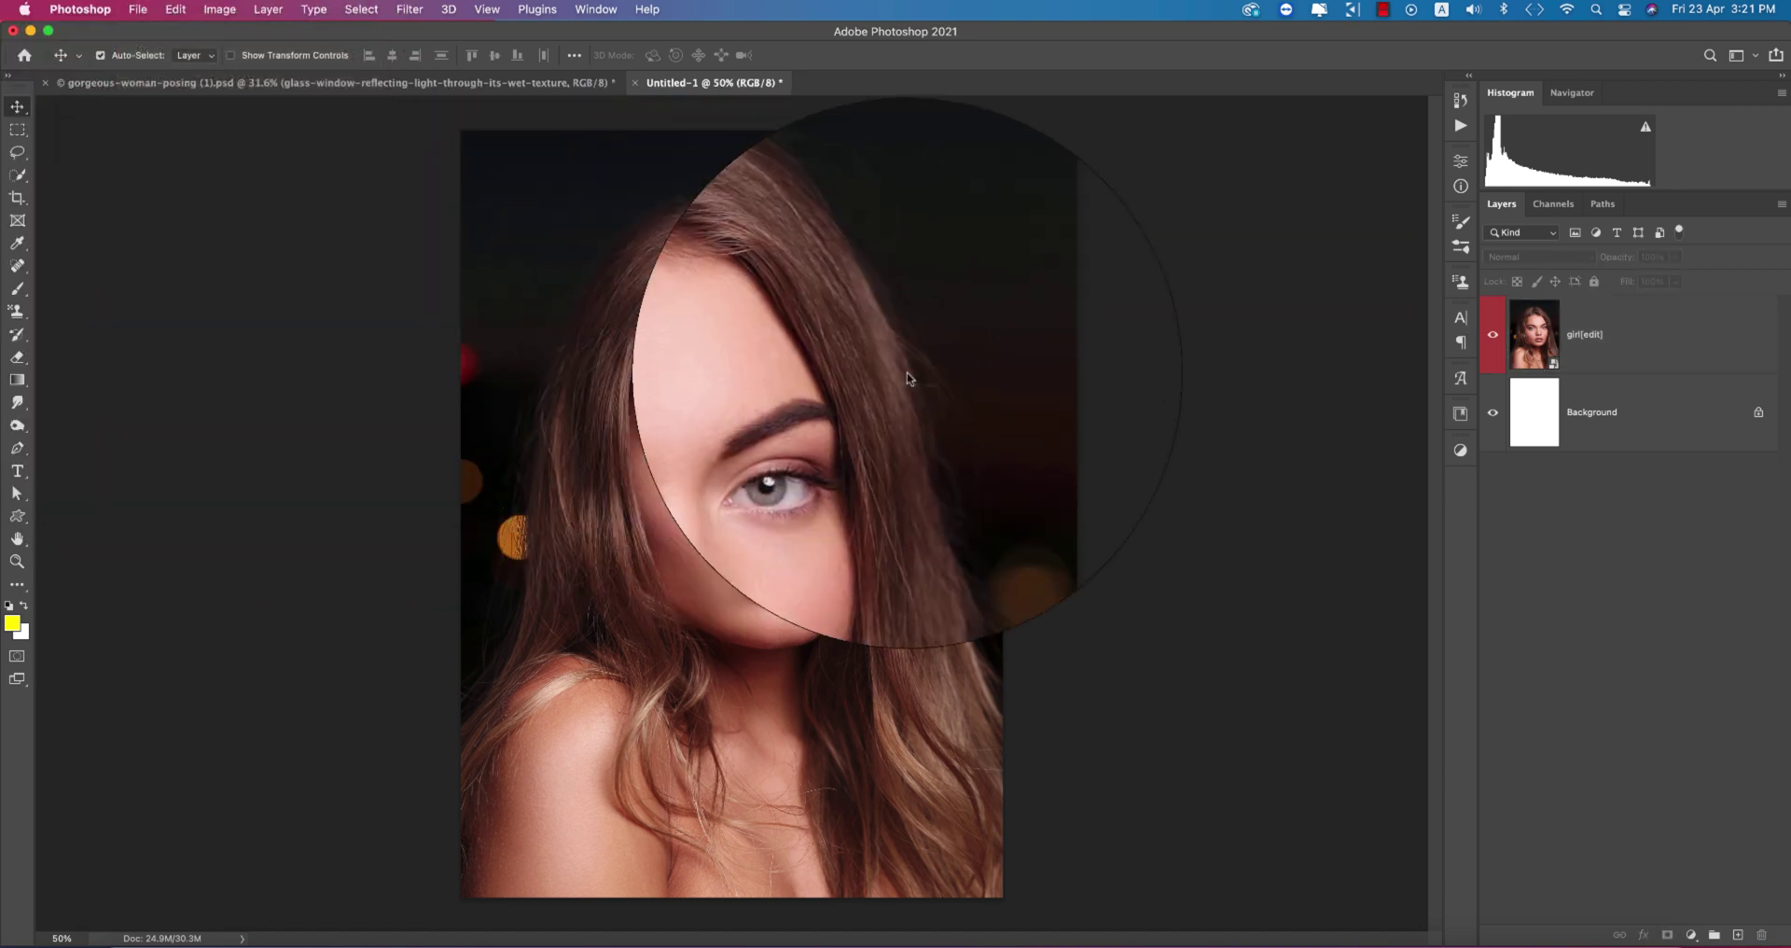
double_click(843, 140)
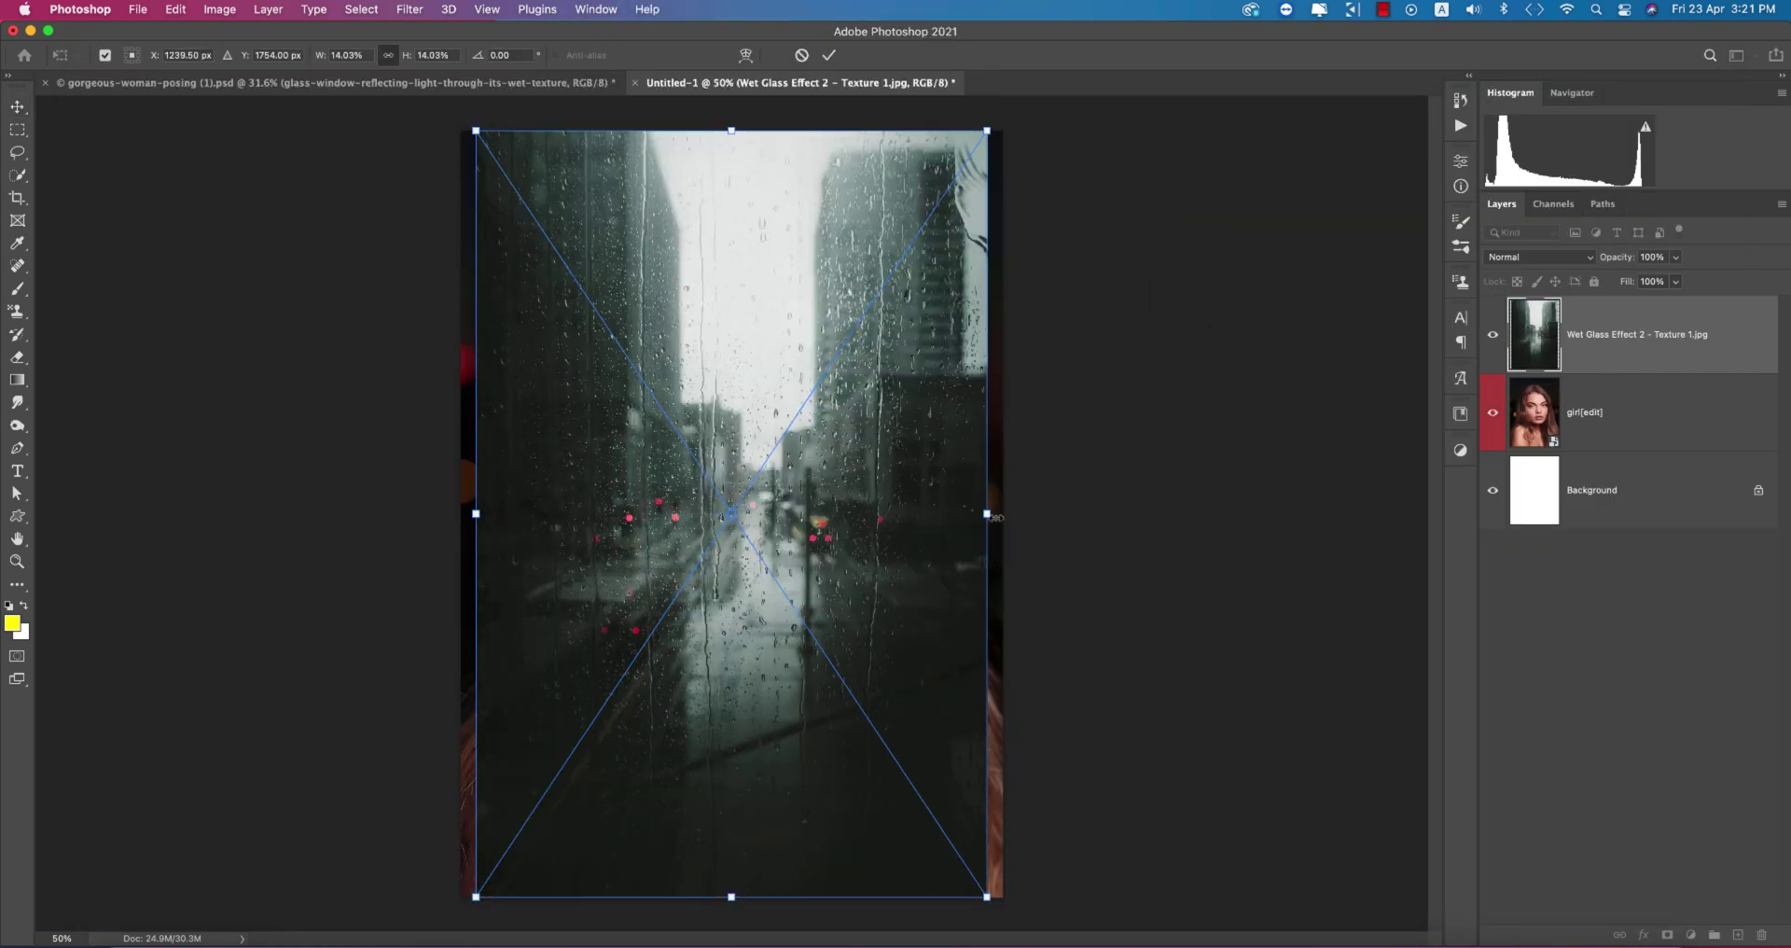
left_click_drag(990, 514, 1003, 513)
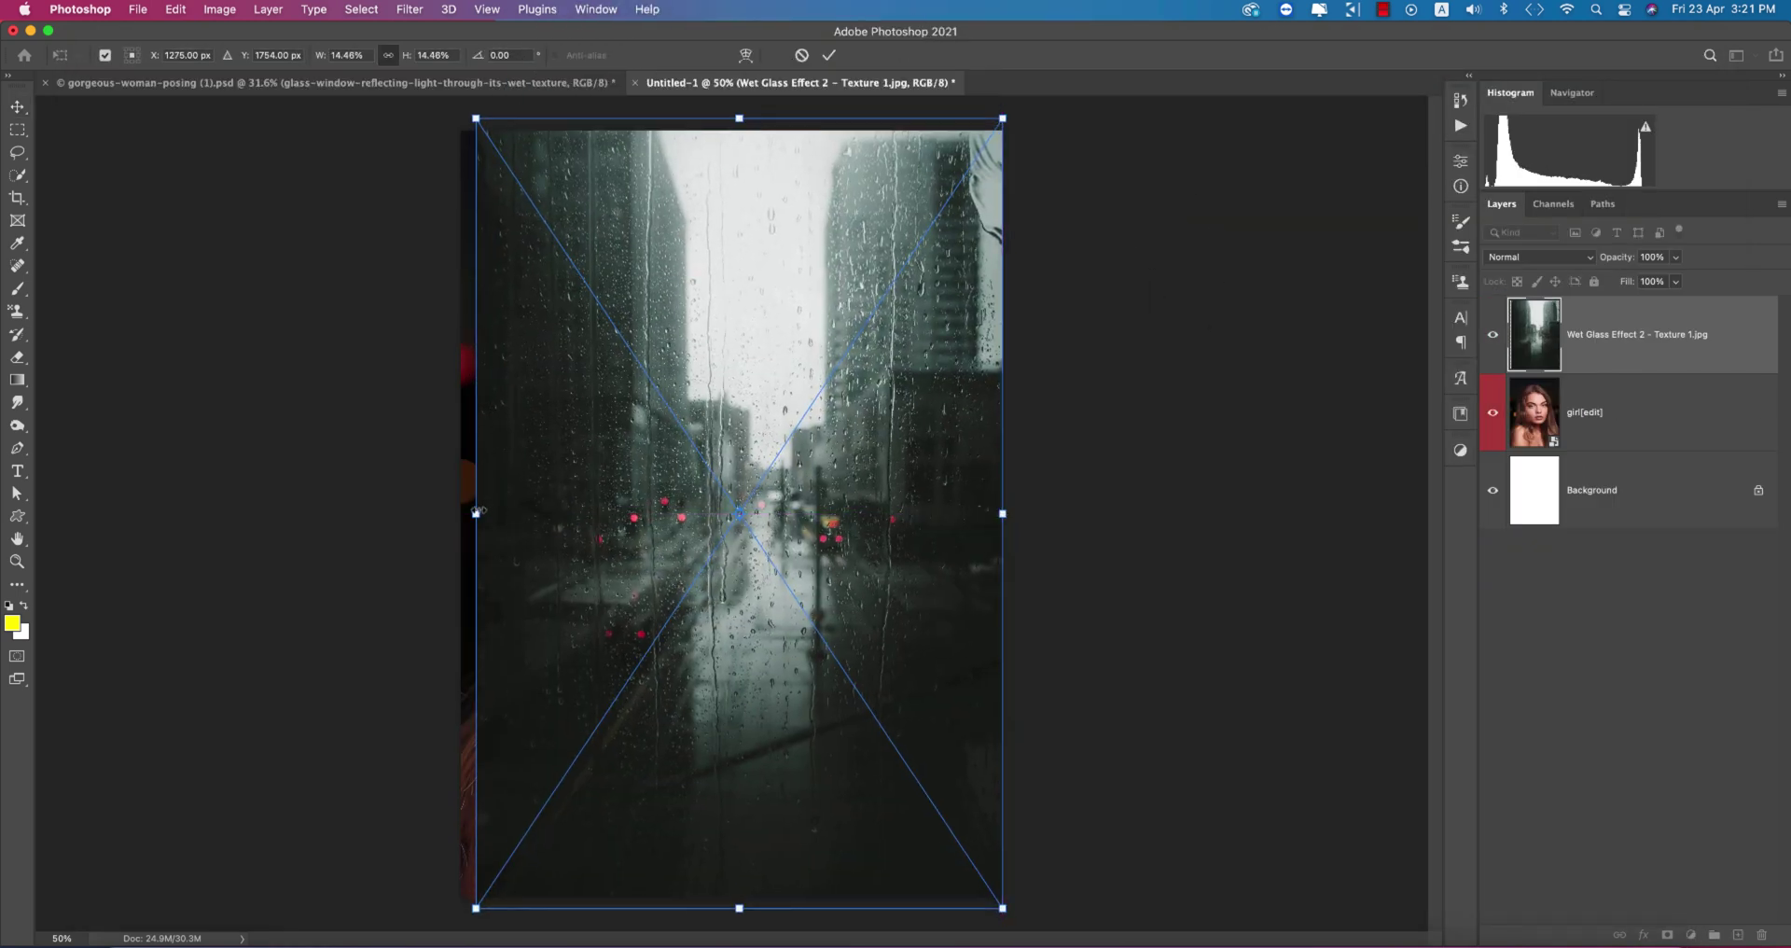
left_click_drag(475, 512, 461, 512)
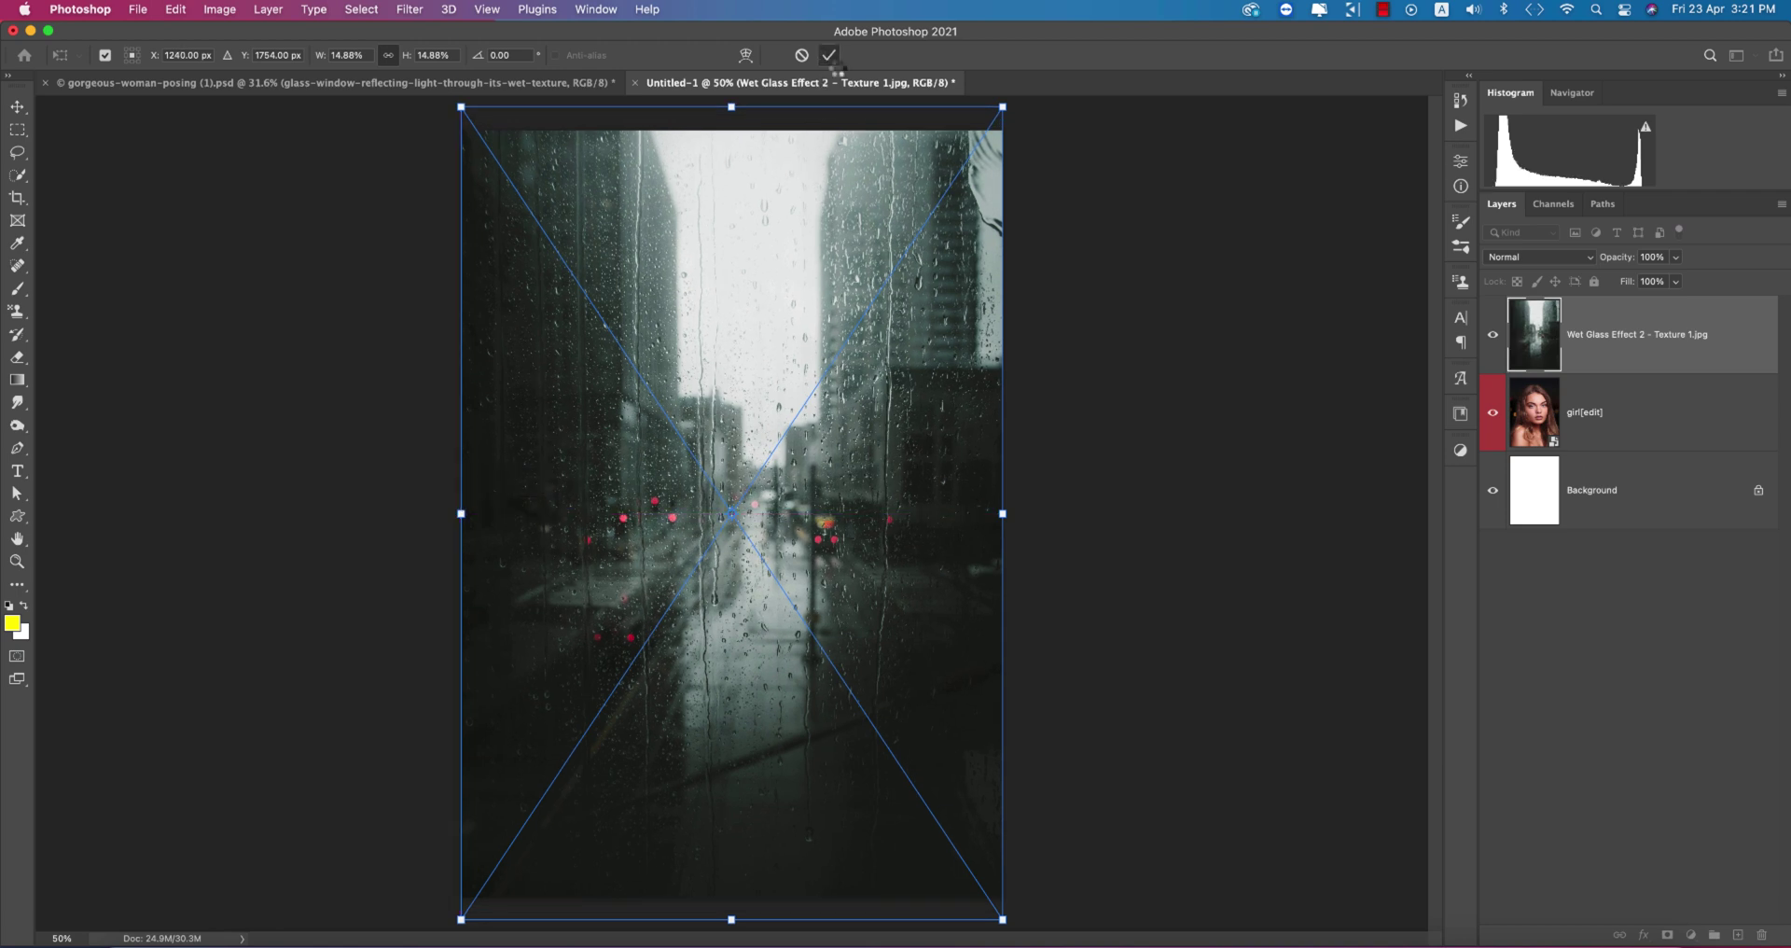
key("Return")
Blend the texture in Screen mode, rasterize it and stretch it wider to the right
left_click(1558, 259)
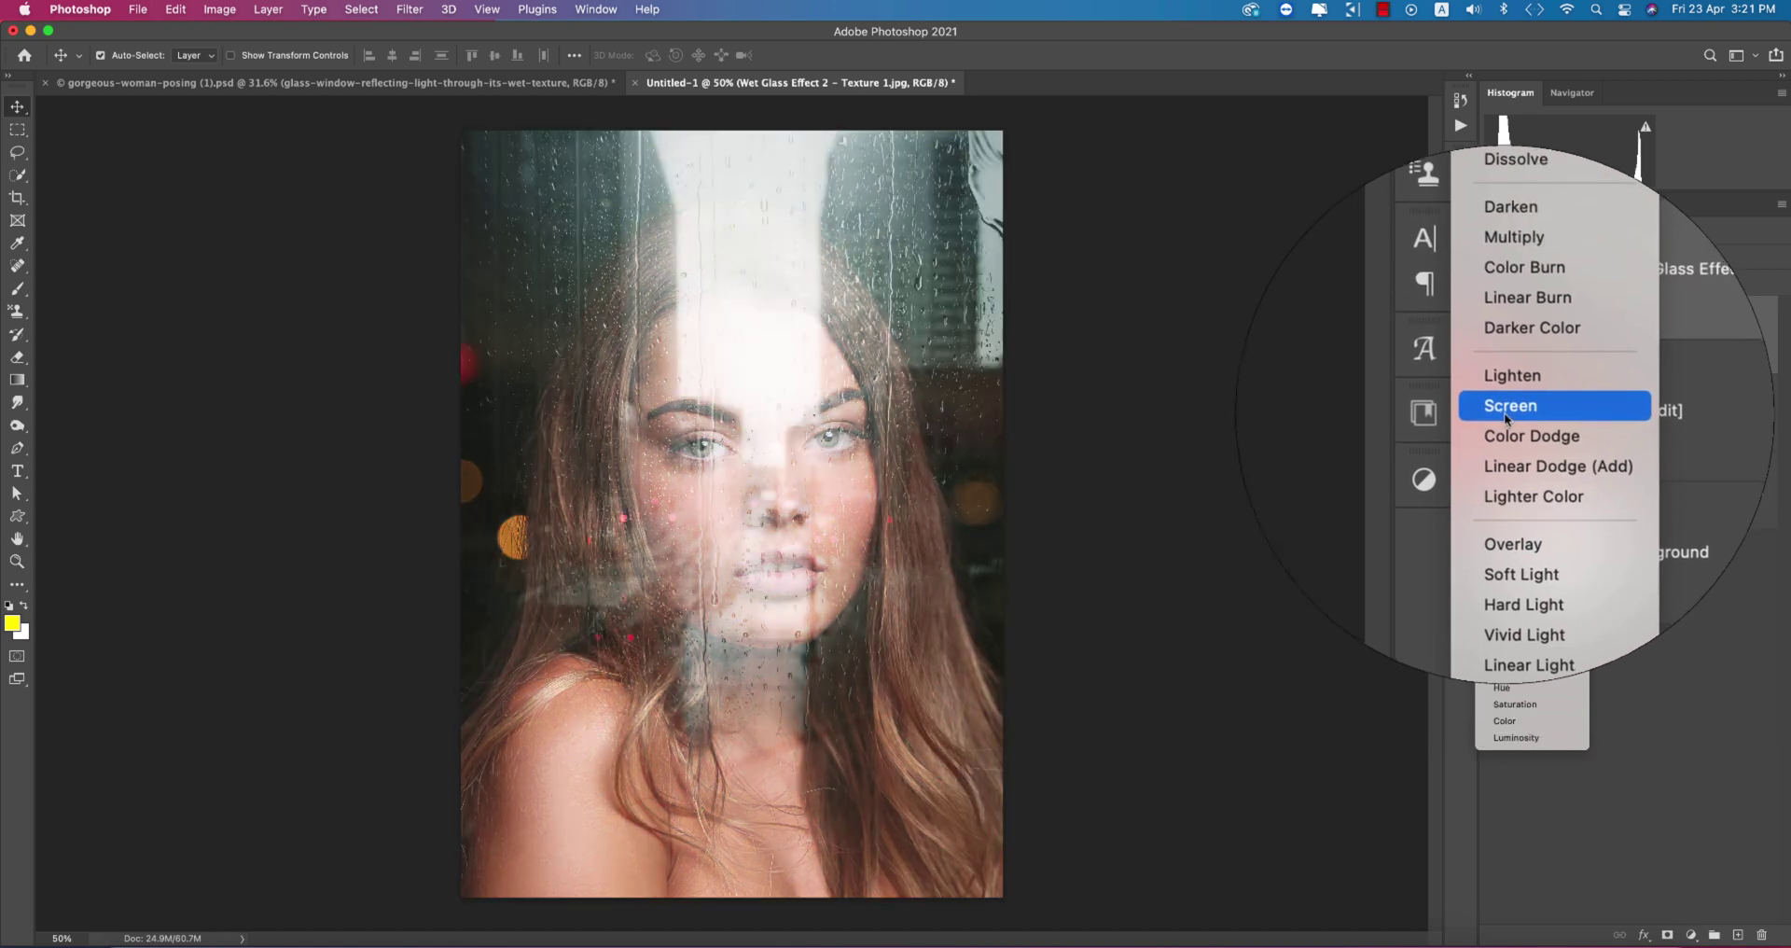
left_click(1504, 411)
right_click(1638, 336)
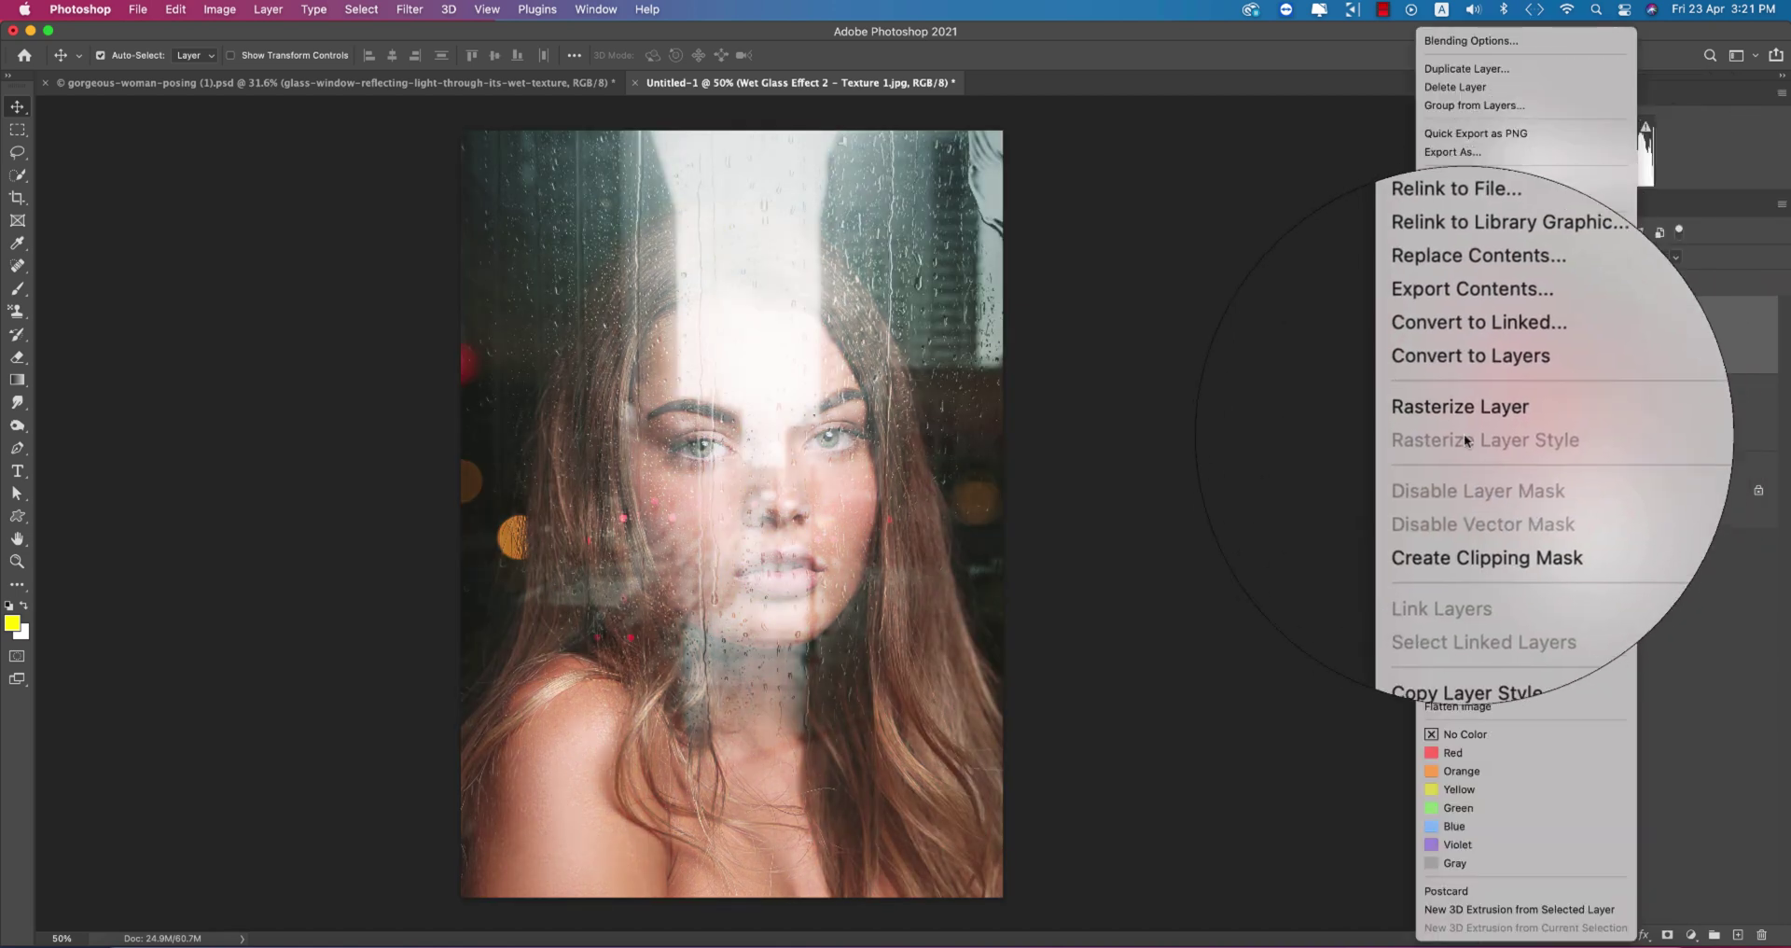
left_click(1464, 411)
key("super+t")
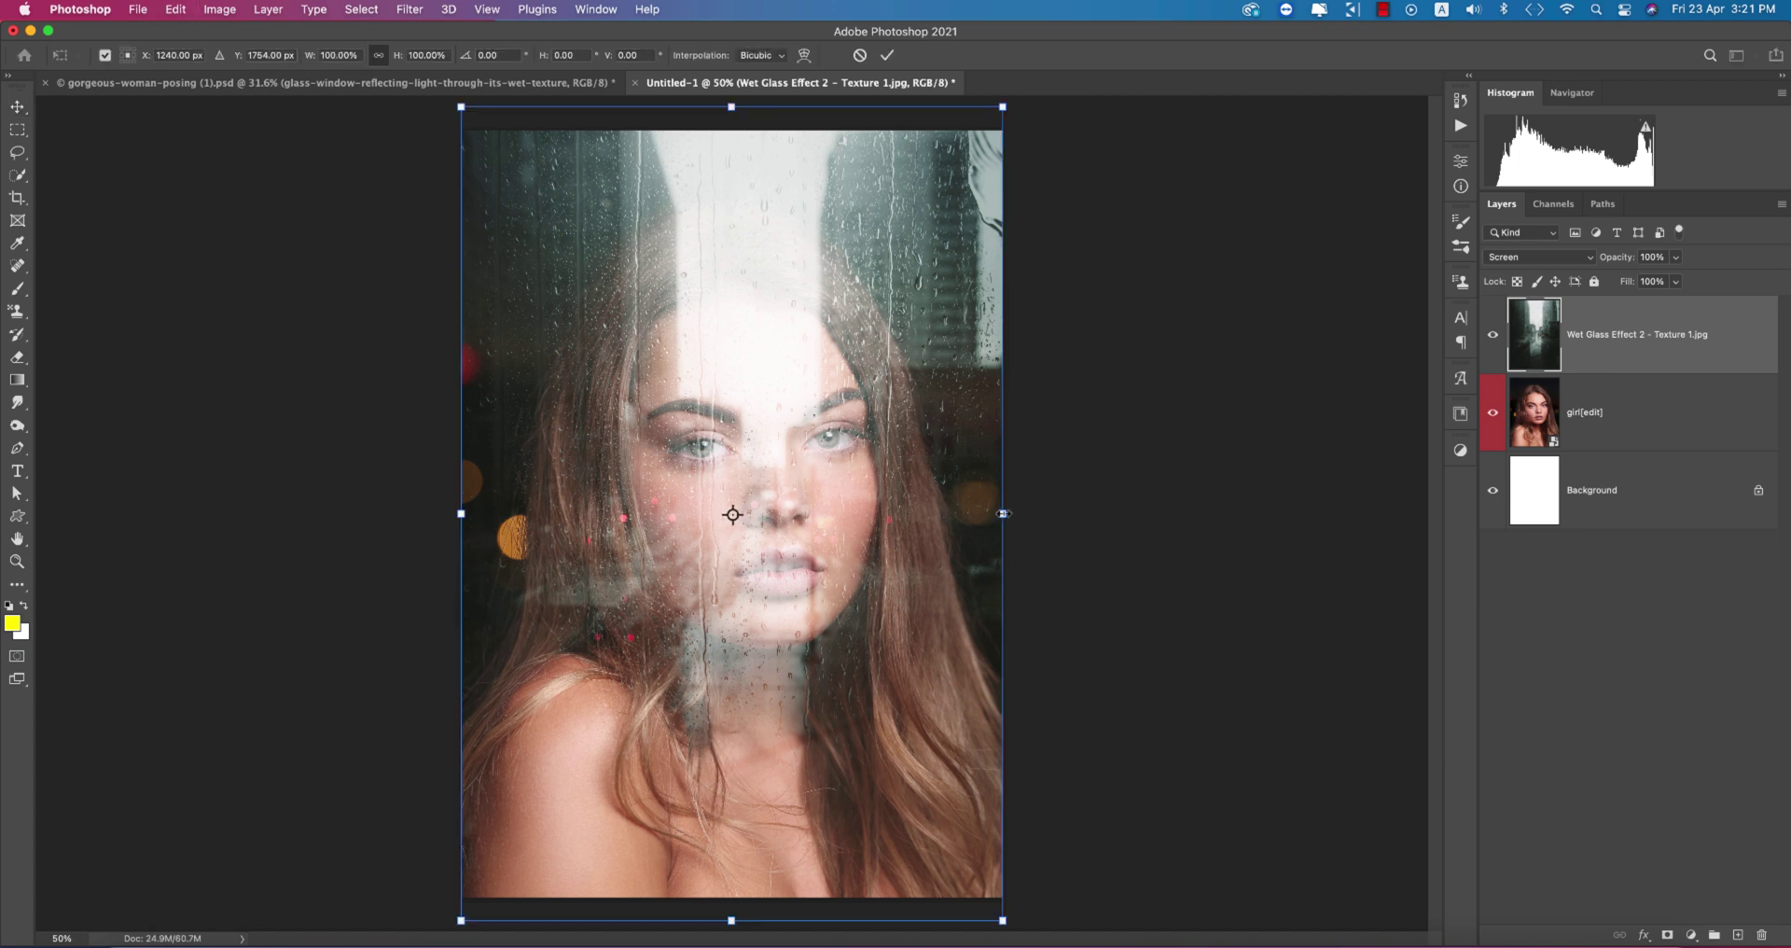
left_click_drag(1003, 513, 1201, 526)
Commit the texture resize and toggle its visibility to compare with the plain photo
left_click(888, 55)
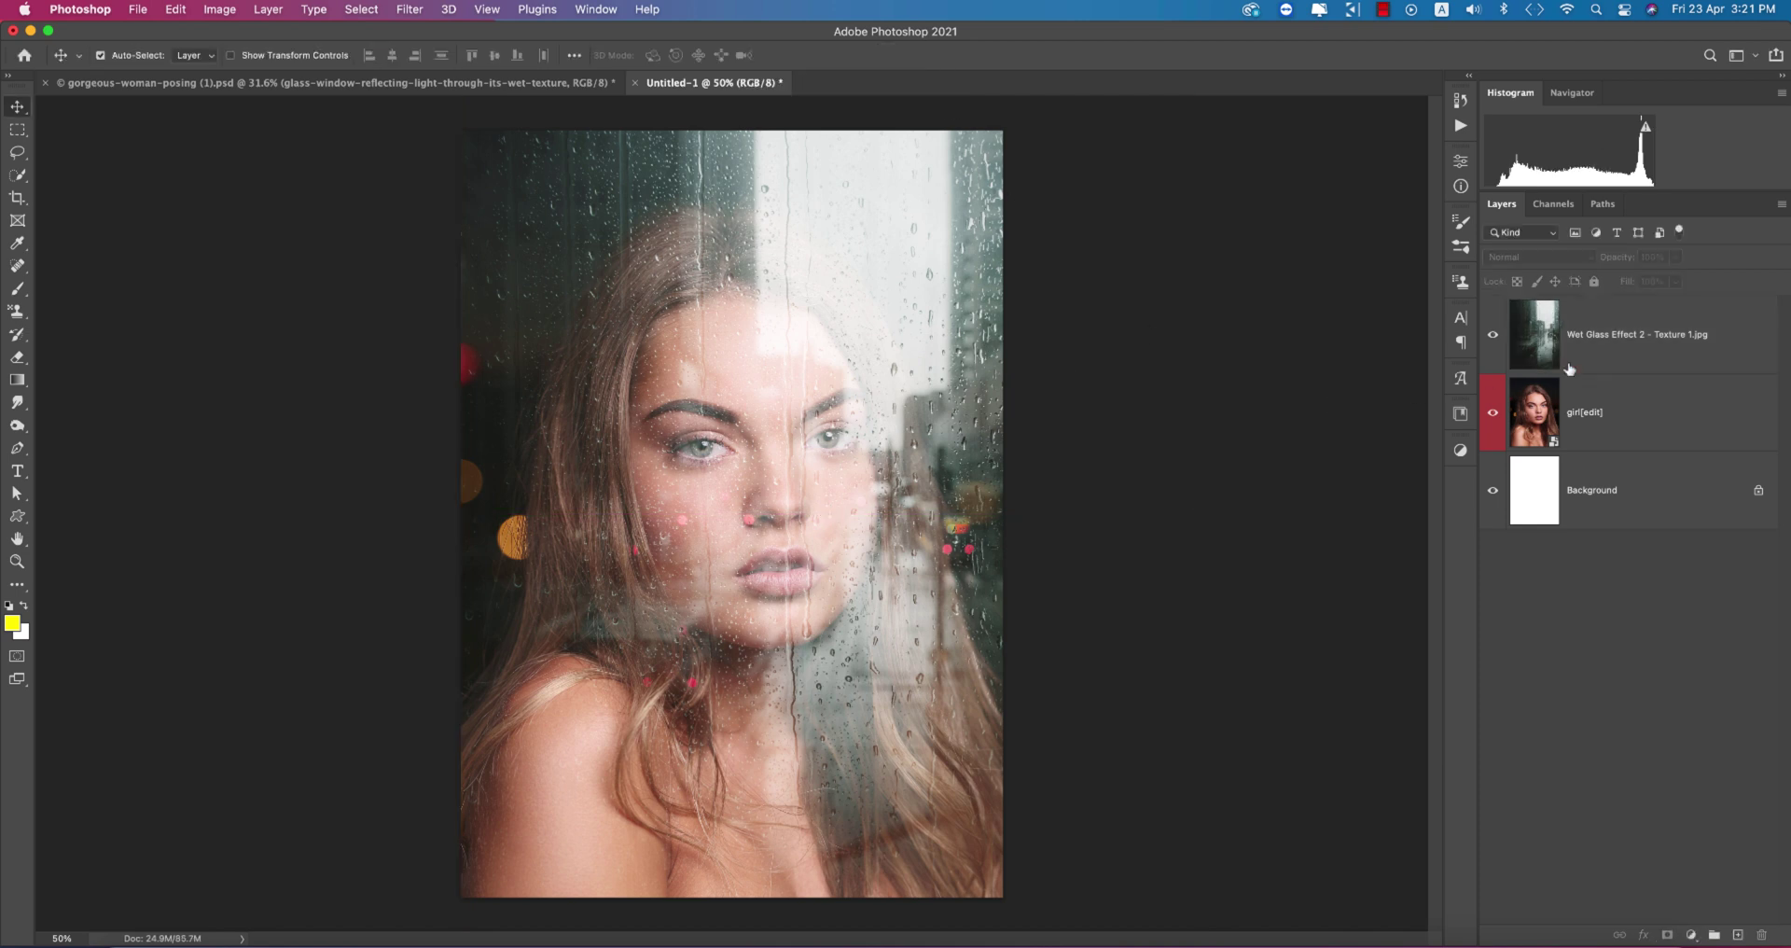
left_click(1636, 341)
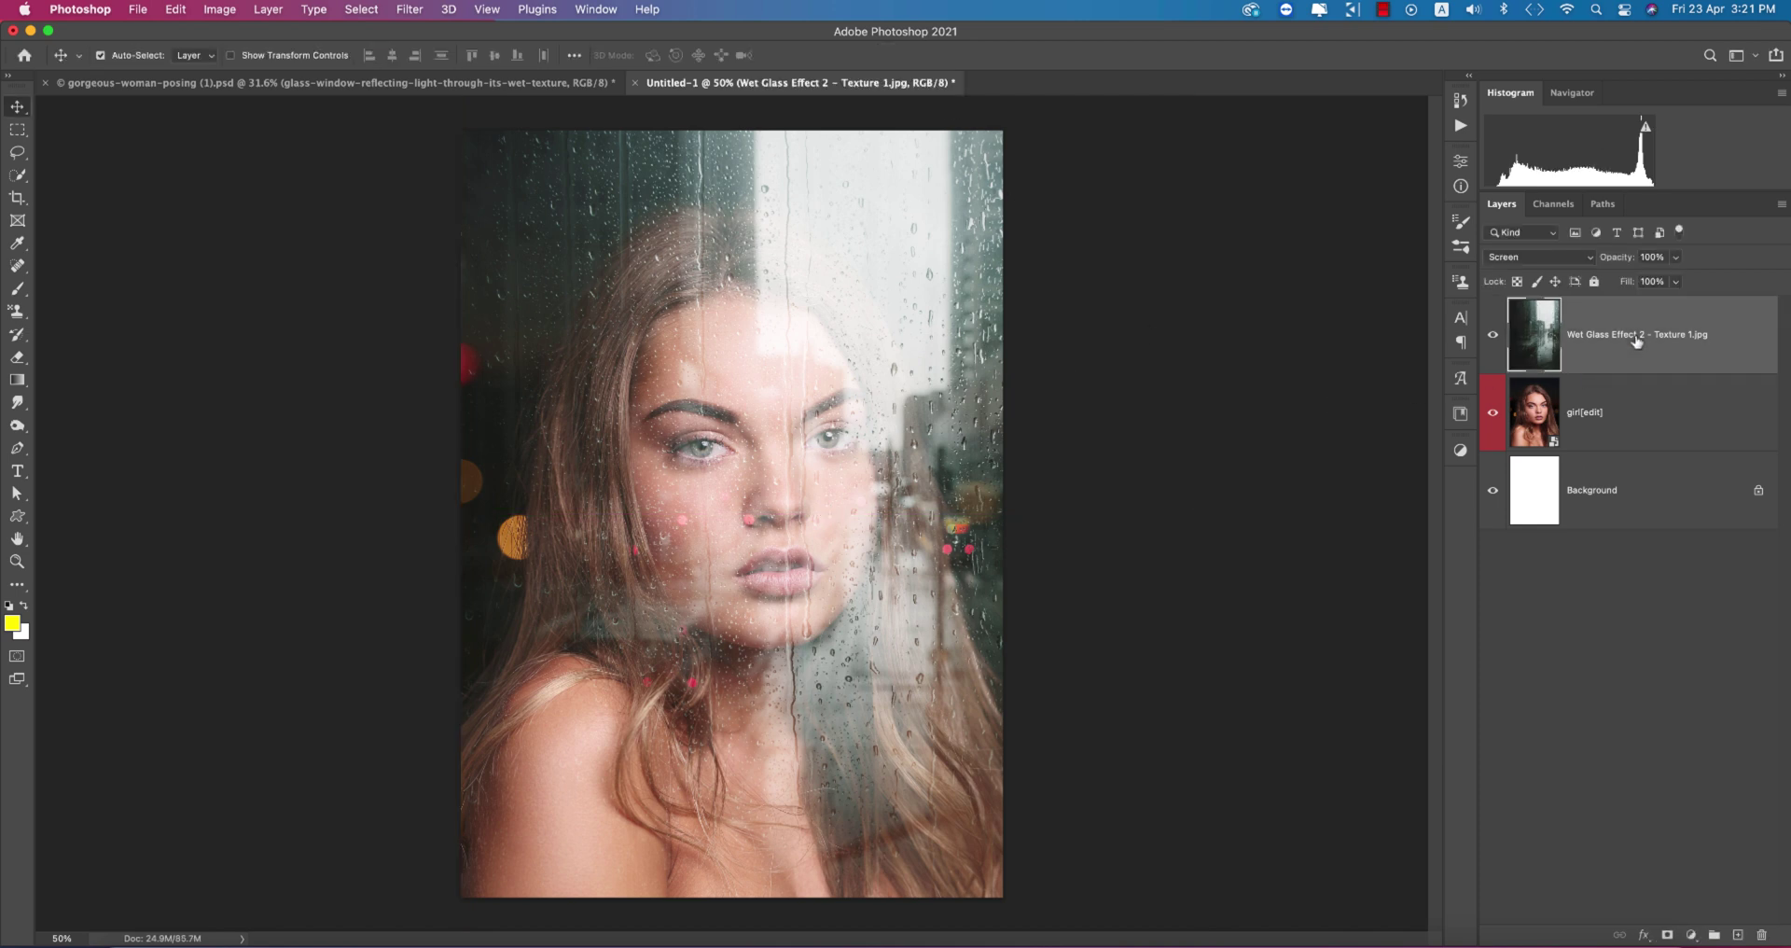
left_click(1492, 334)
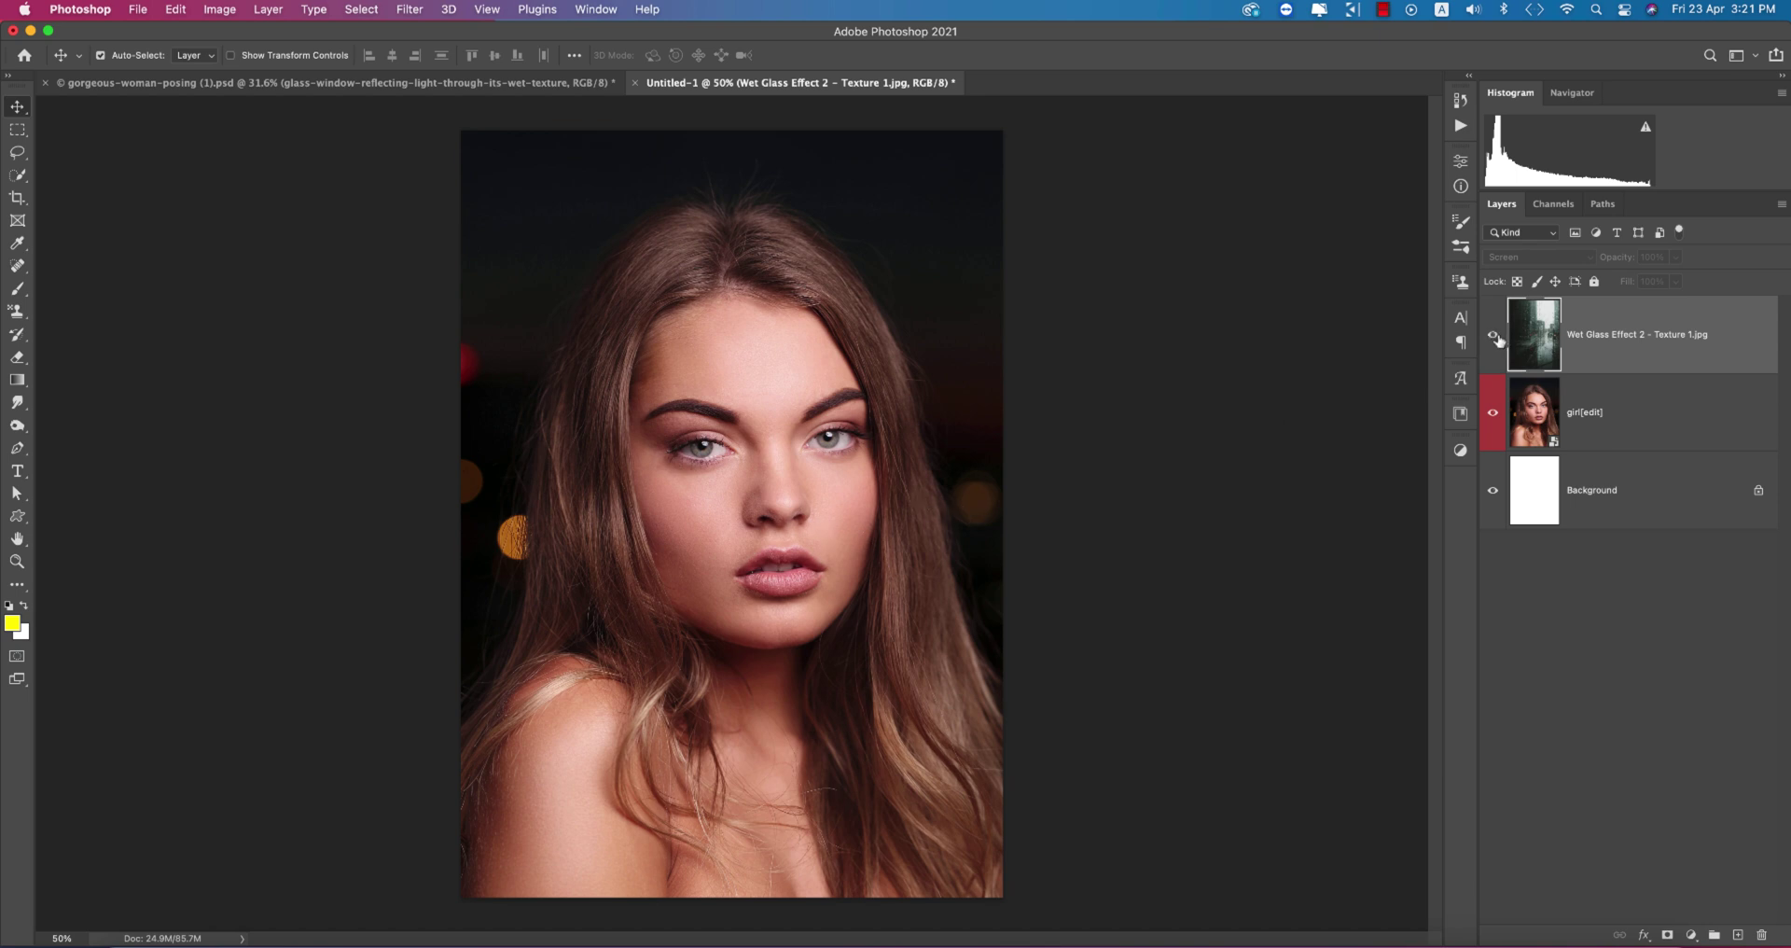
left_click(1494, 335)
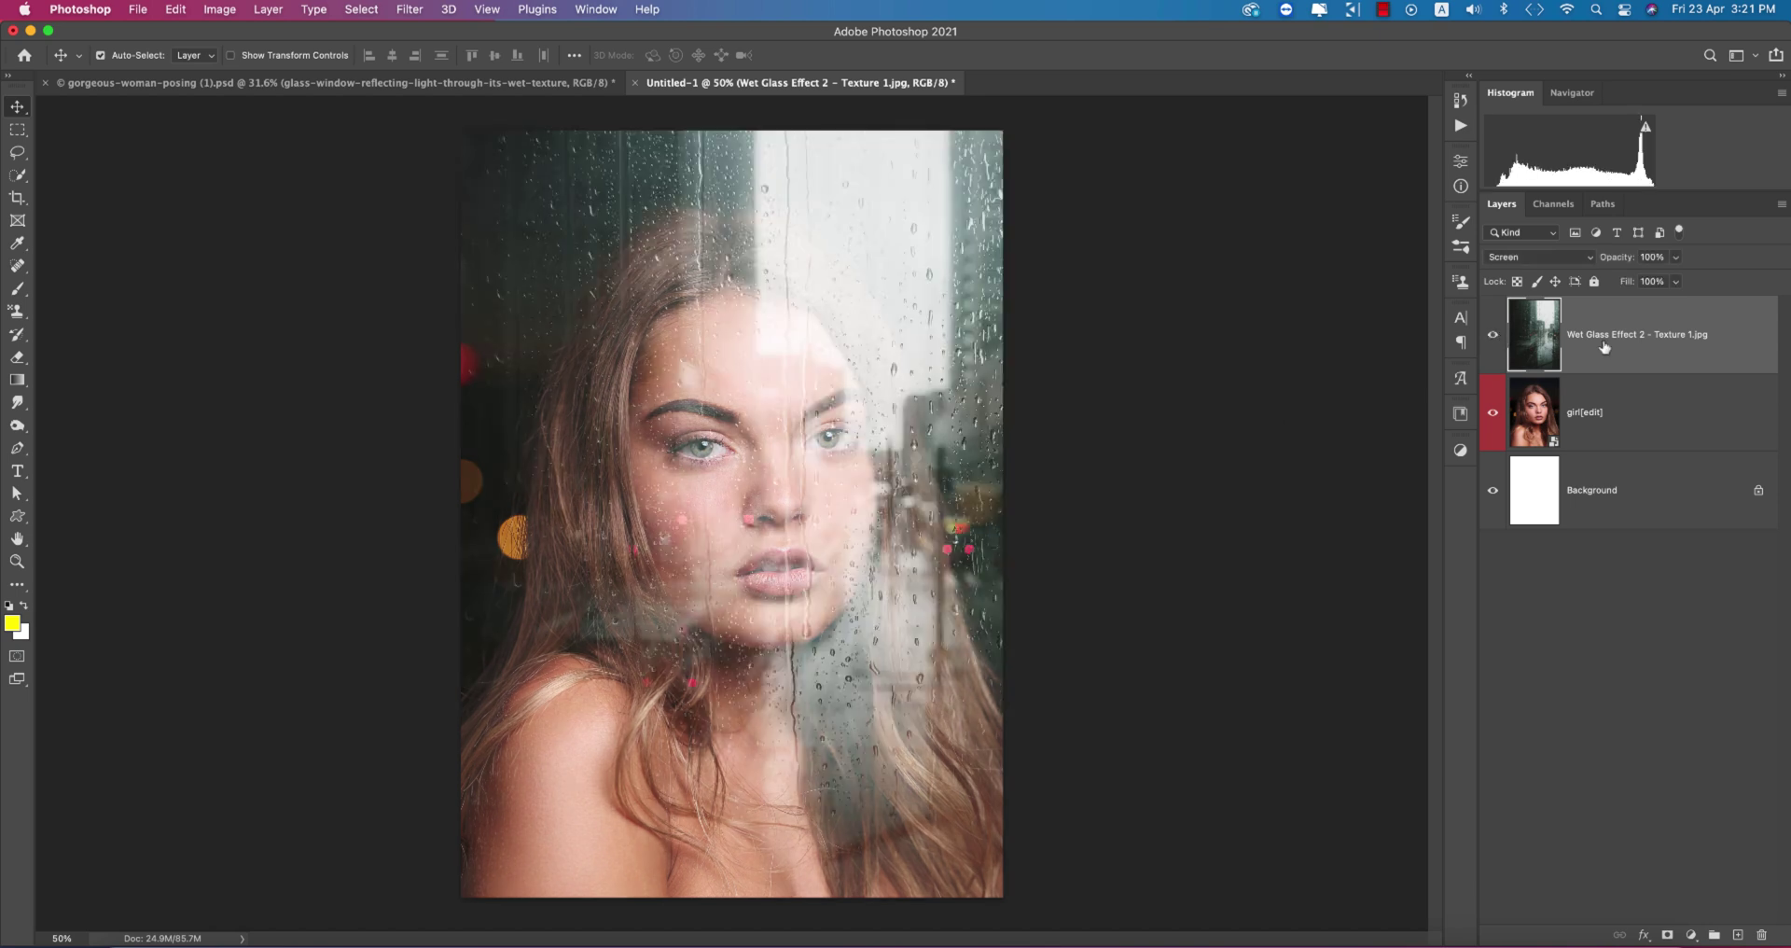
Group the texture and girl[edit] layers as Group 1 and convert it to a smart object
left_click(1648, 420, "shift")
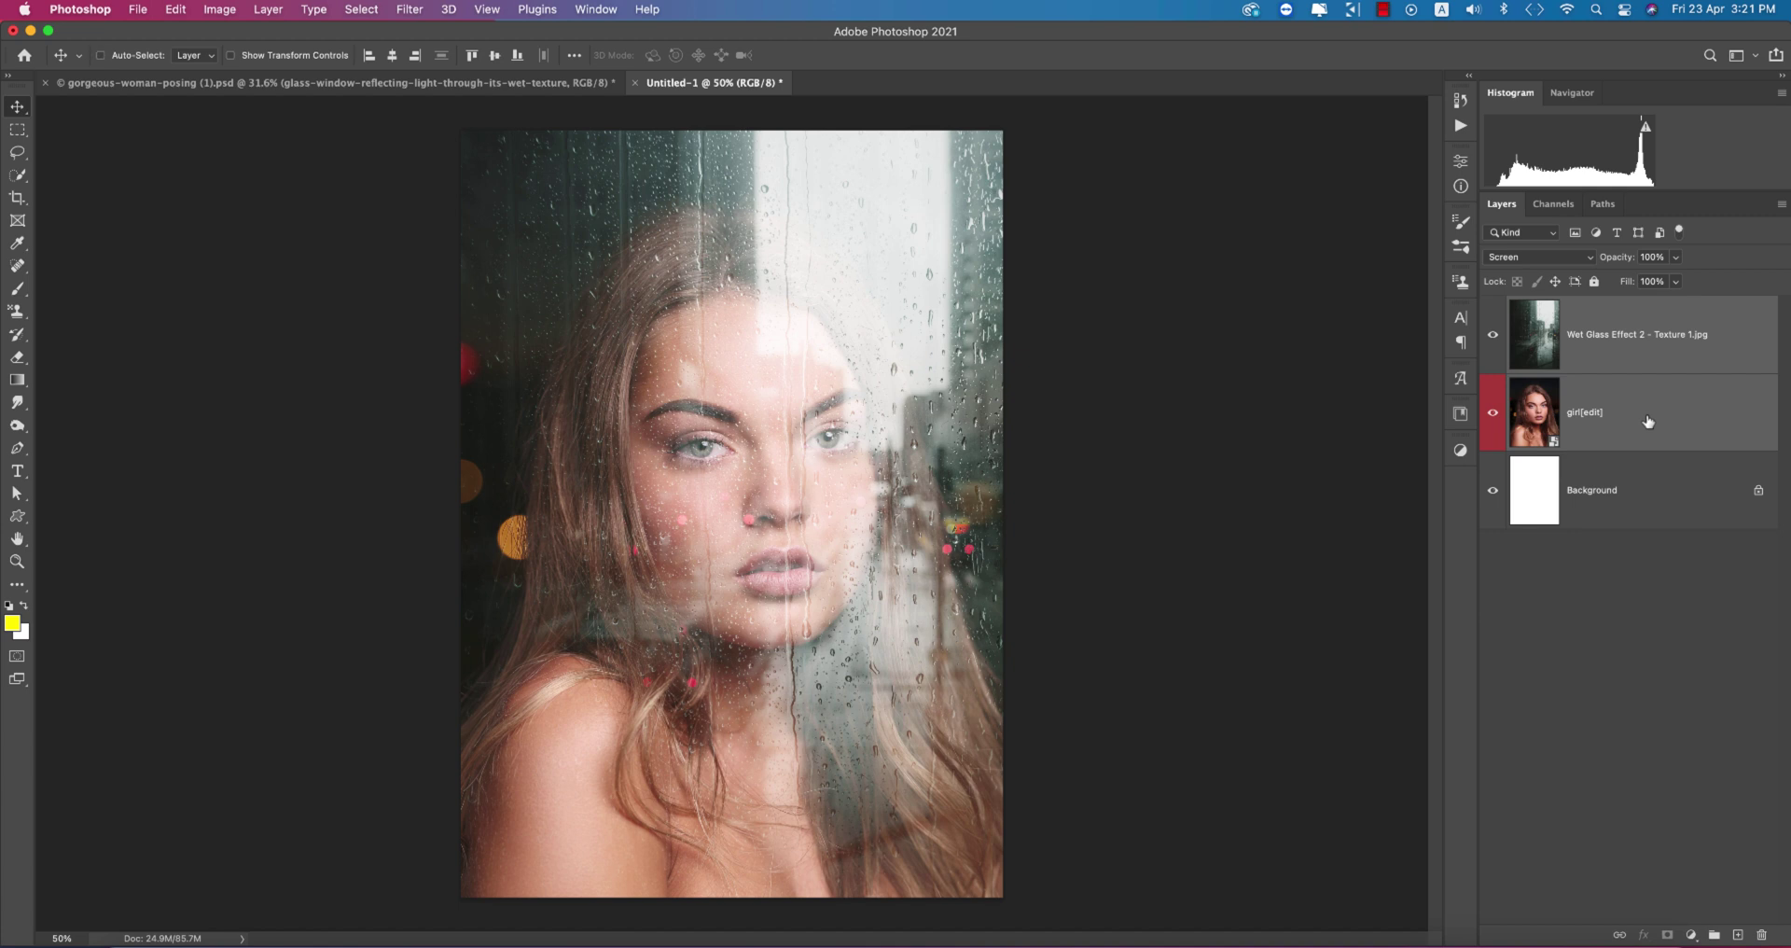
key("super+g")
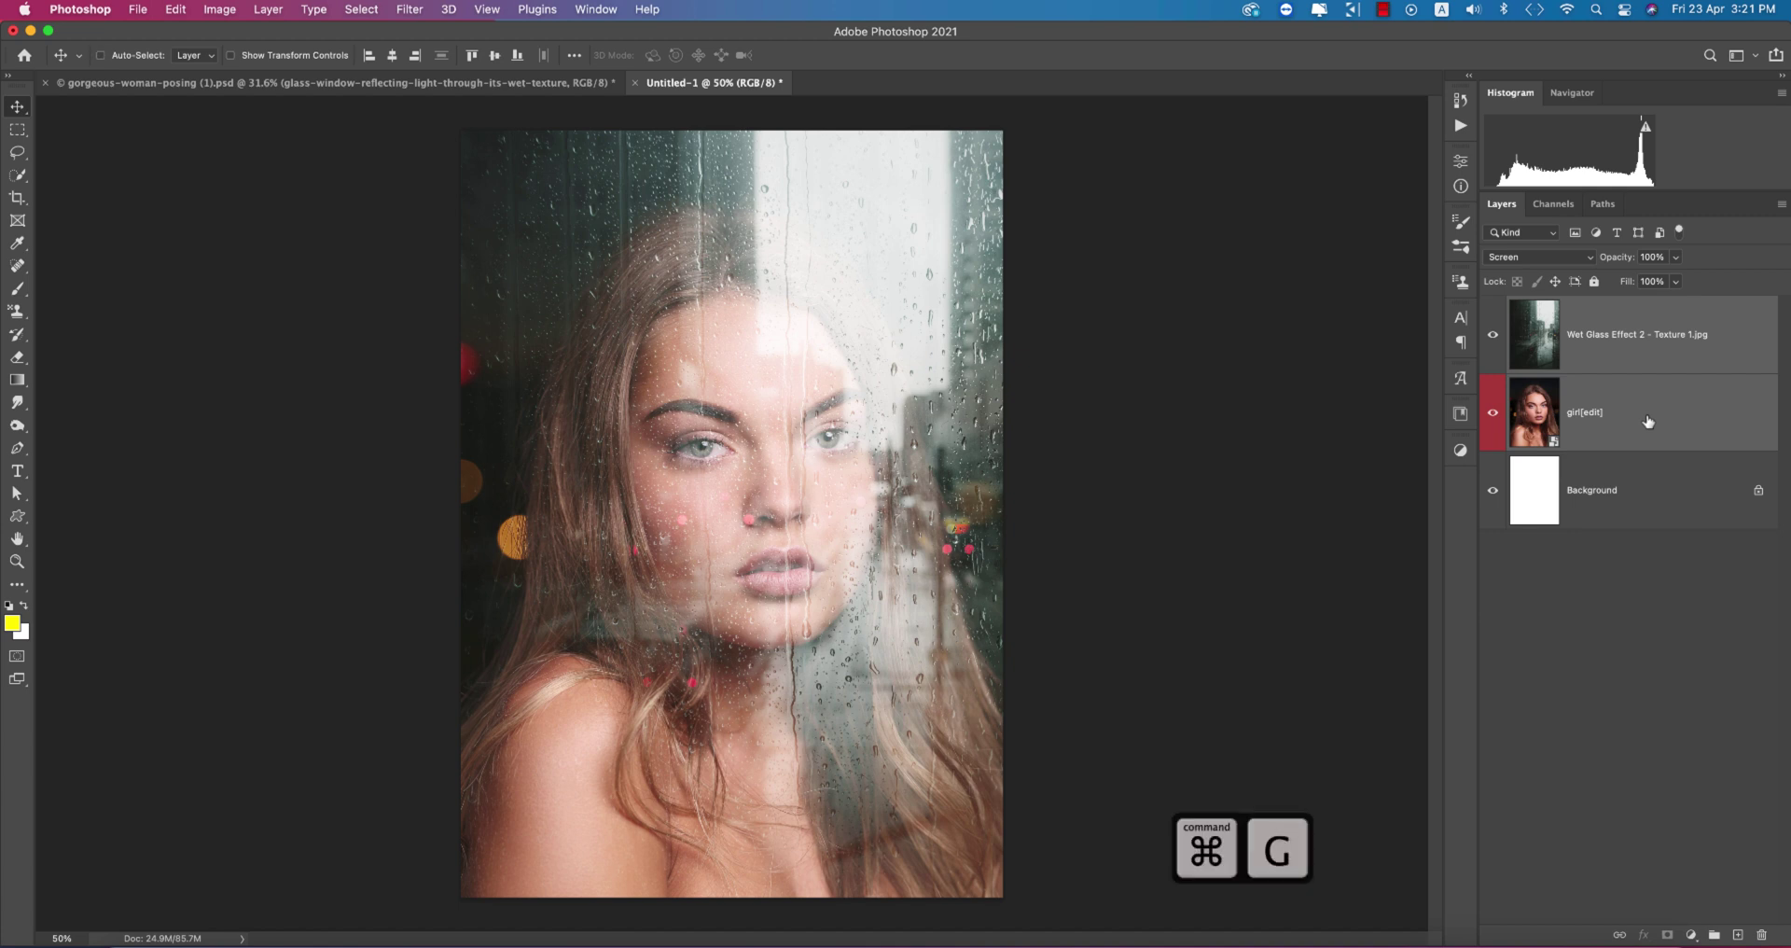
right_click(1576, 317)
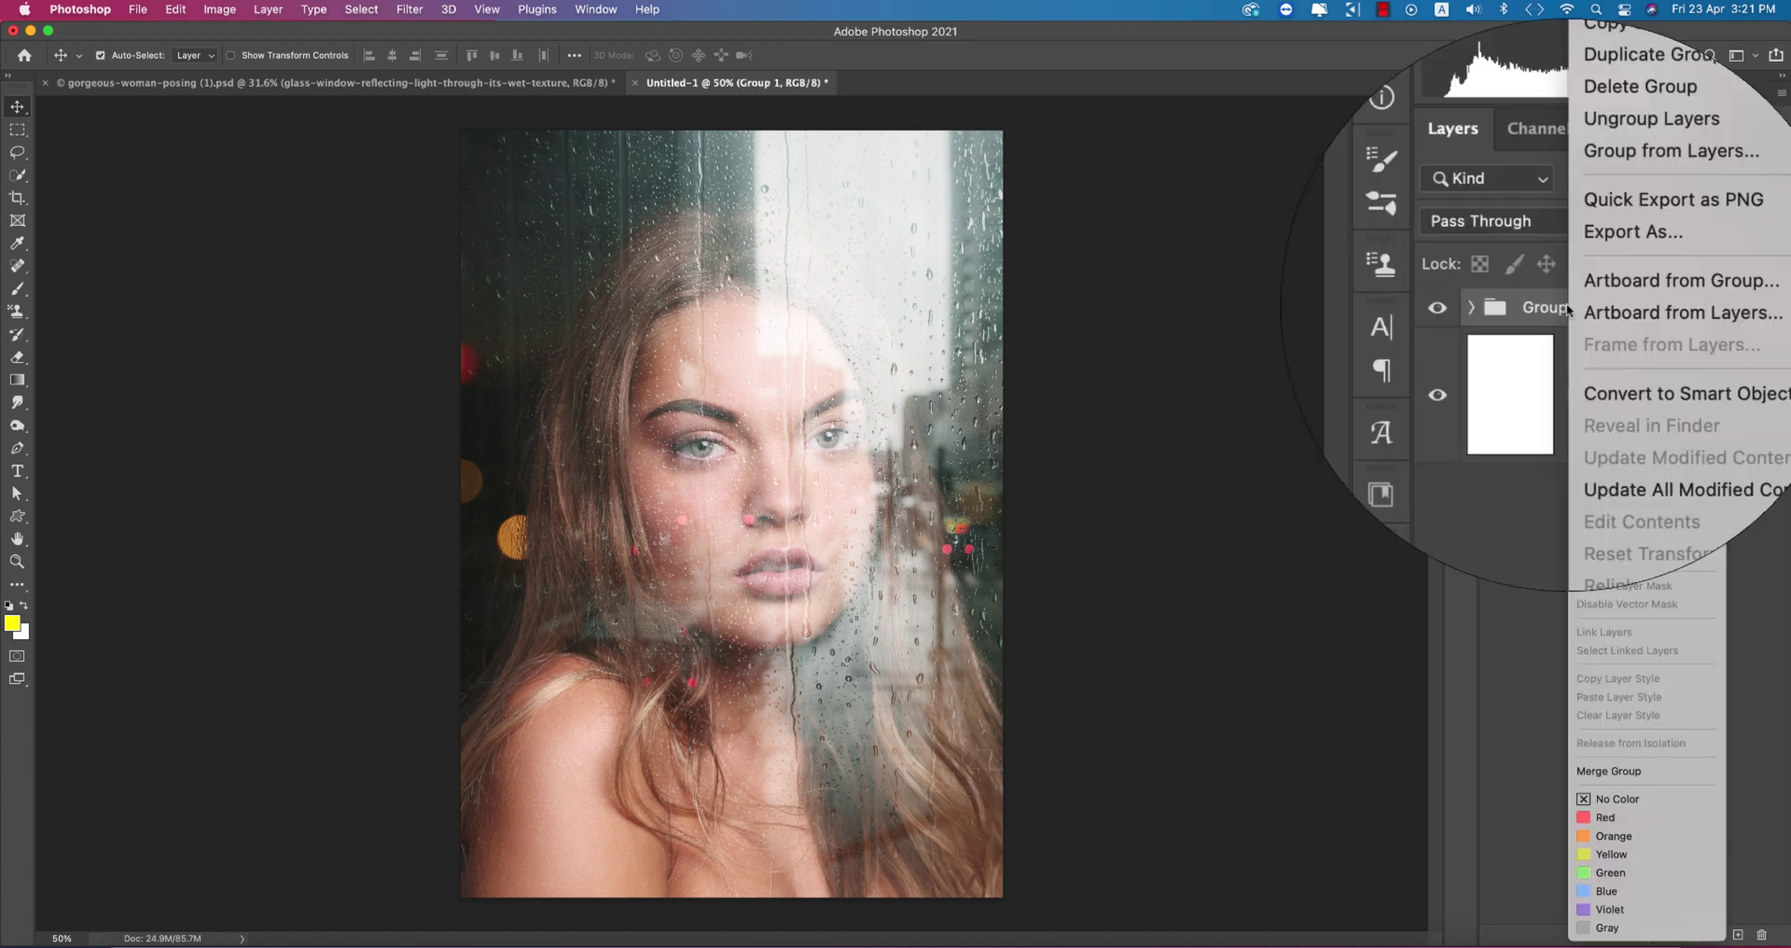
left_click(1590, 358)
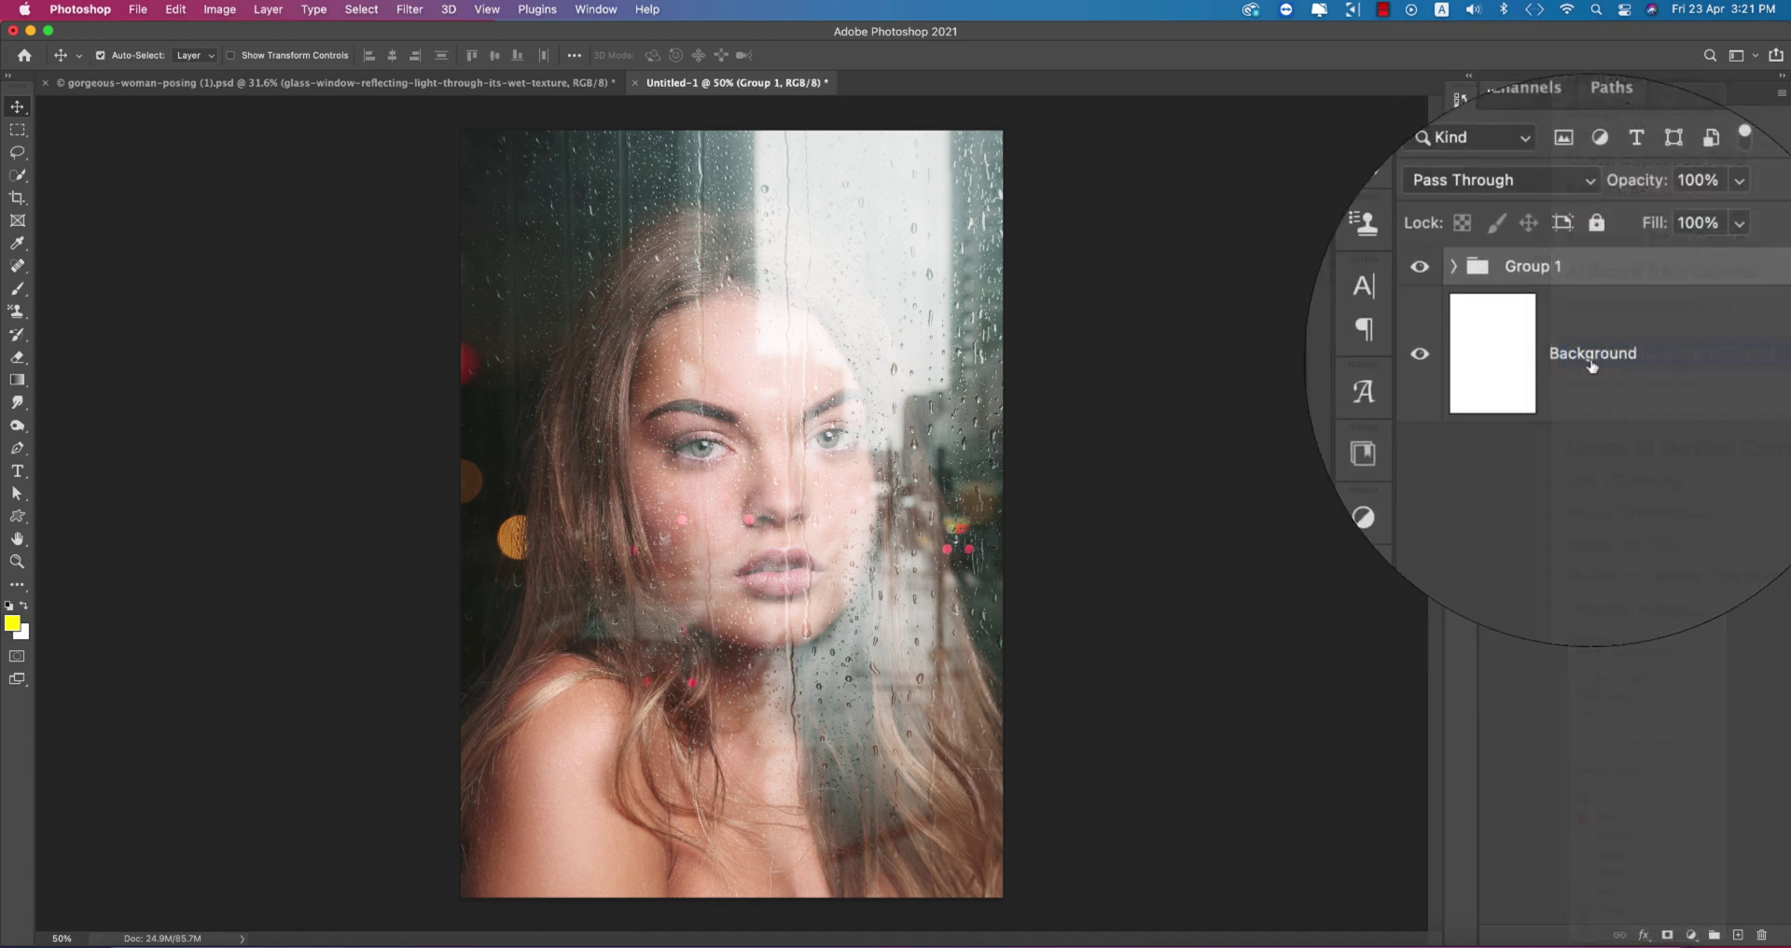
Open the Camera Raw Filter on the Group 1 smart object
left_click(411, 11)
left_click(412, 11)
left_click(411, 11)
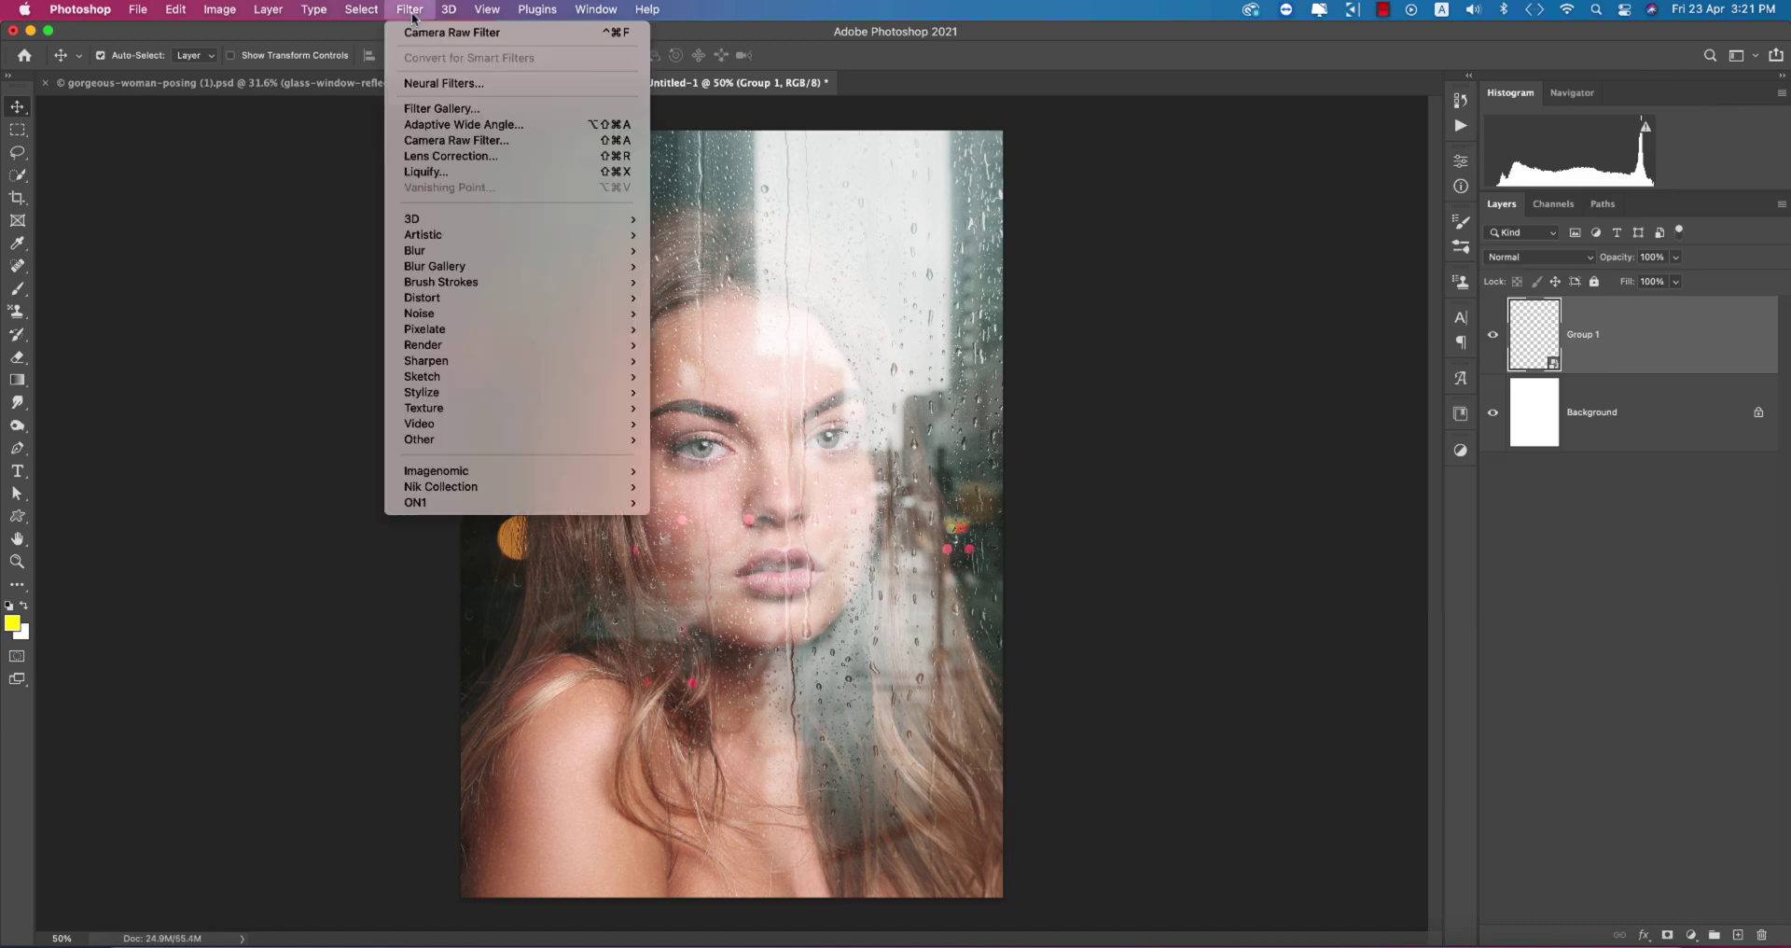
left_click(451, 145)
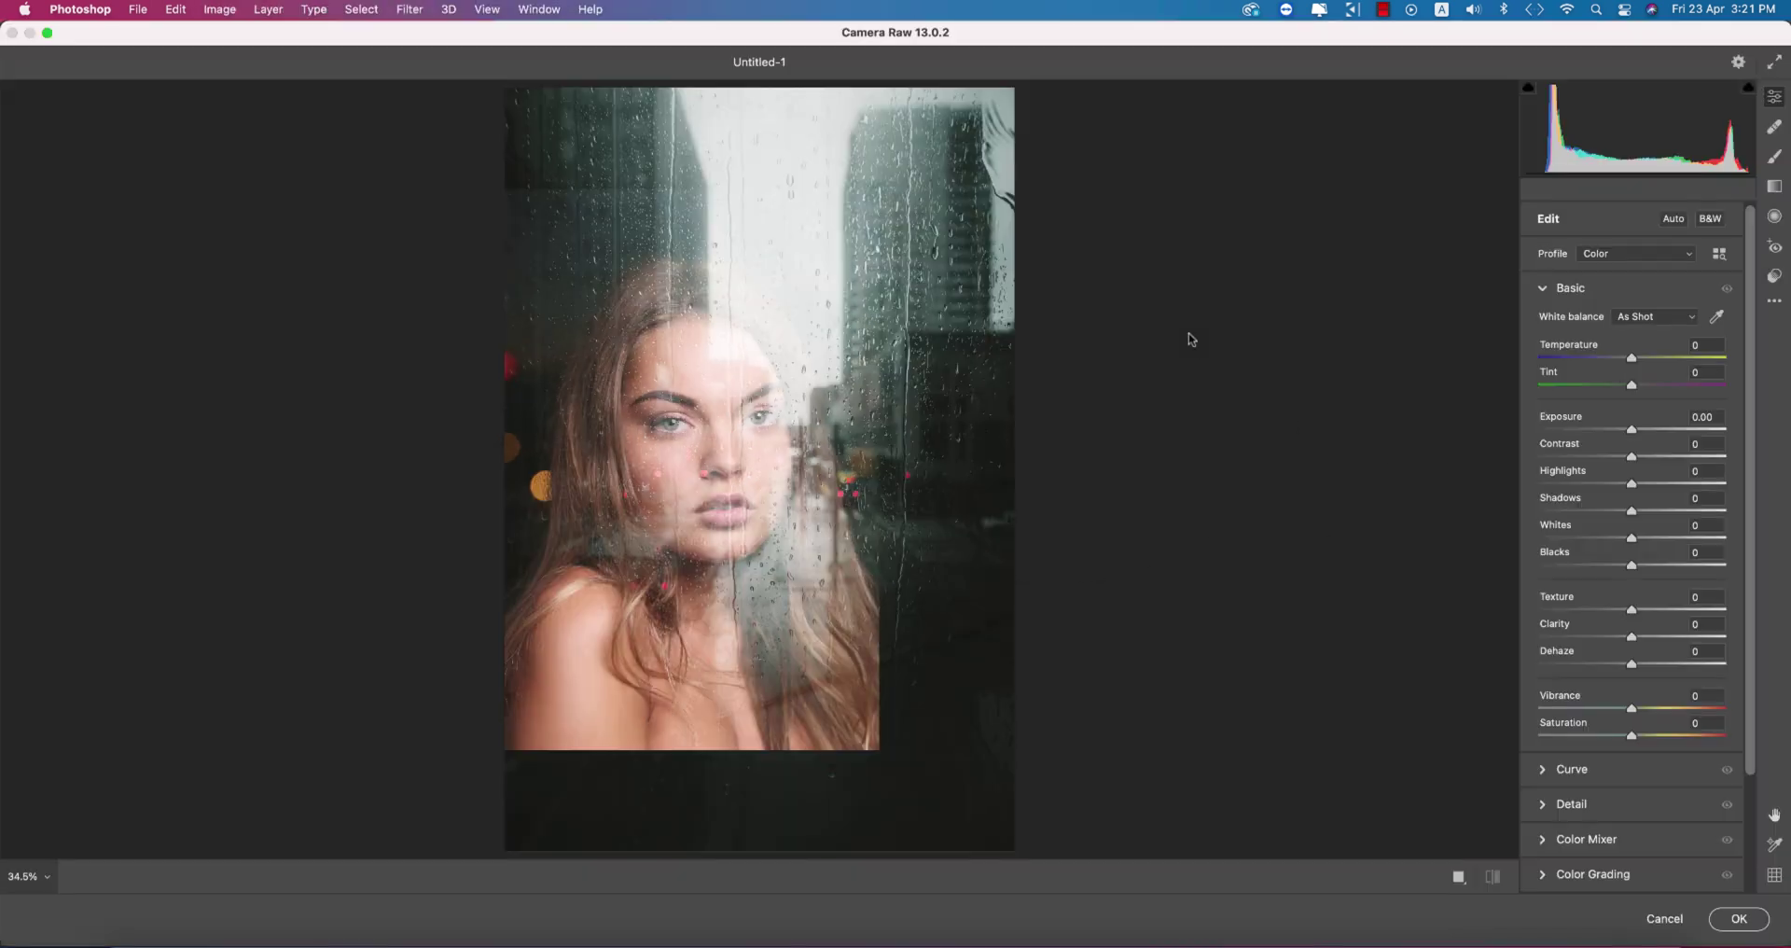
Load the portrait.xmp Camera Raw settings from the 23-4-21 folder
left_click(1774, 301)
left_click(1575, 522)
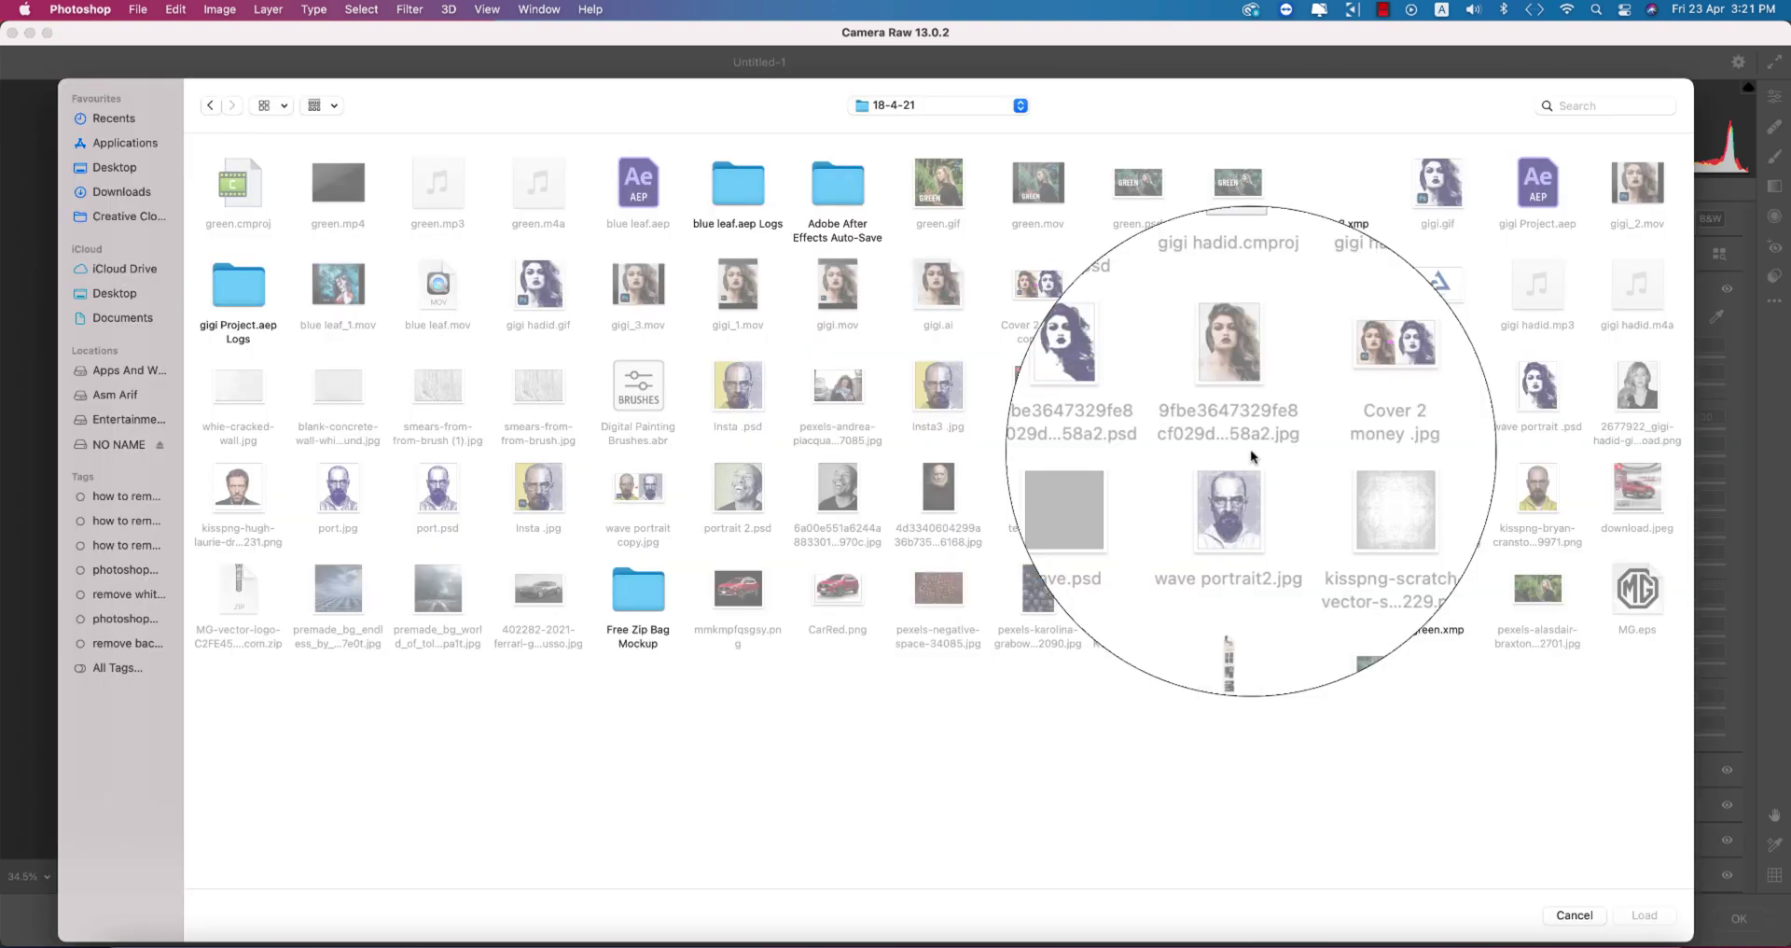
left_click(130, 370)
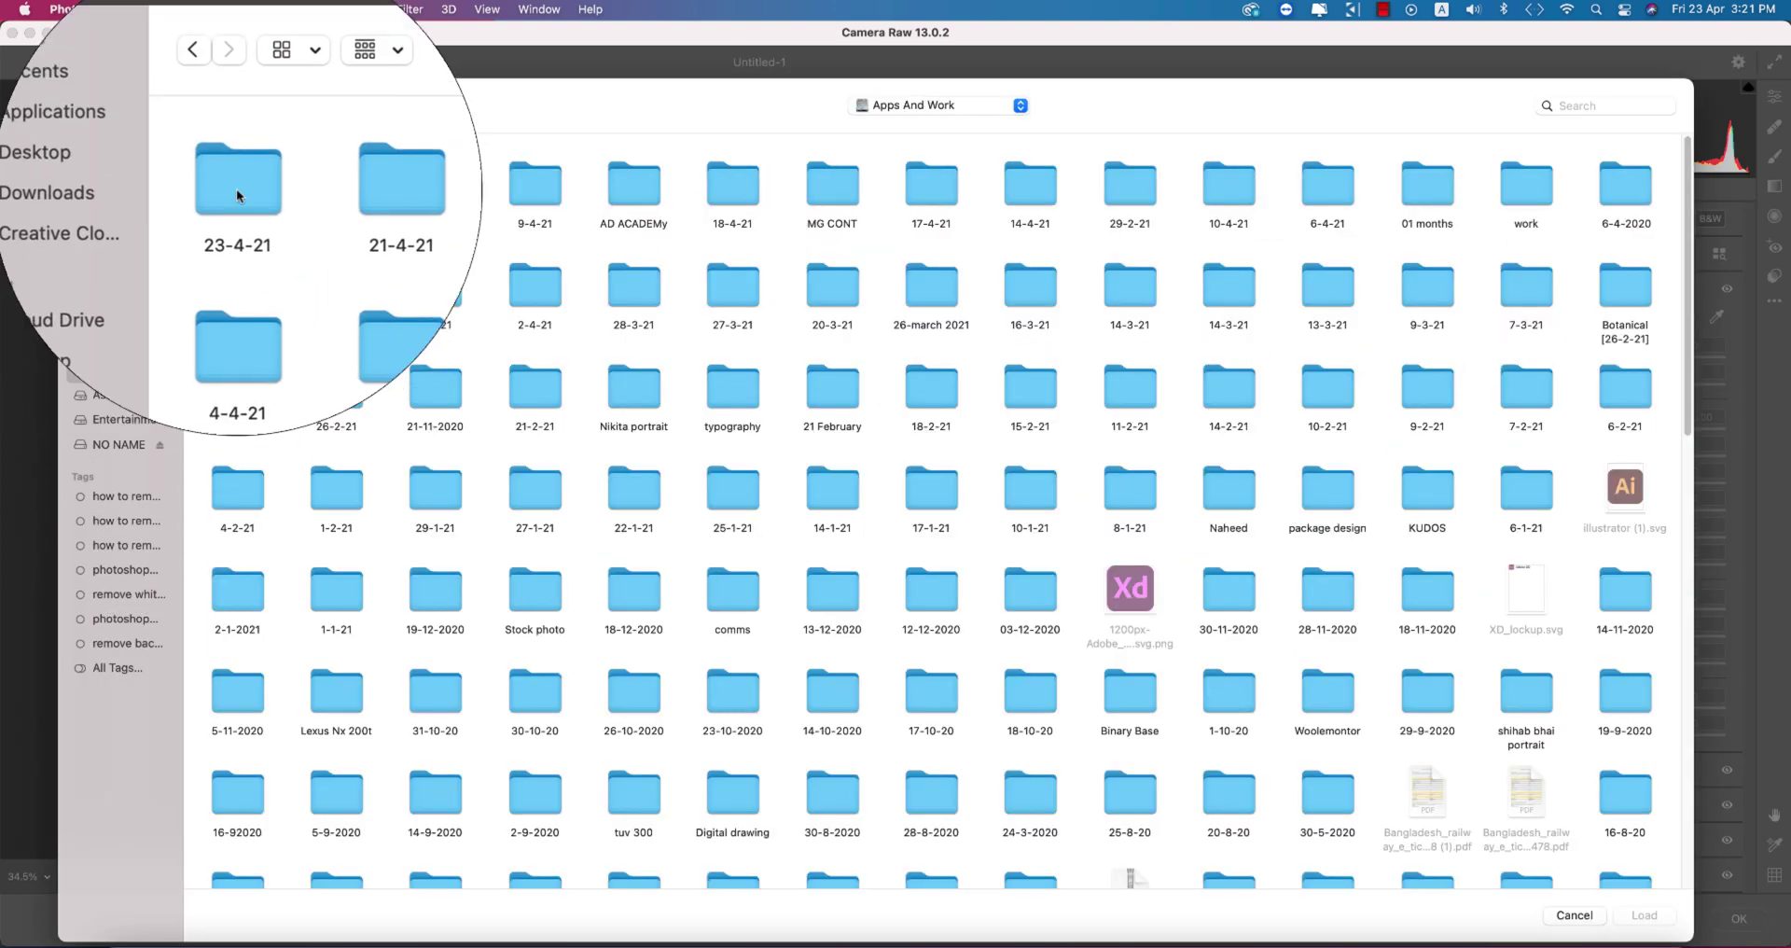
left_click(266, 191)
double_click(275, 193)
double_click(496, 227)
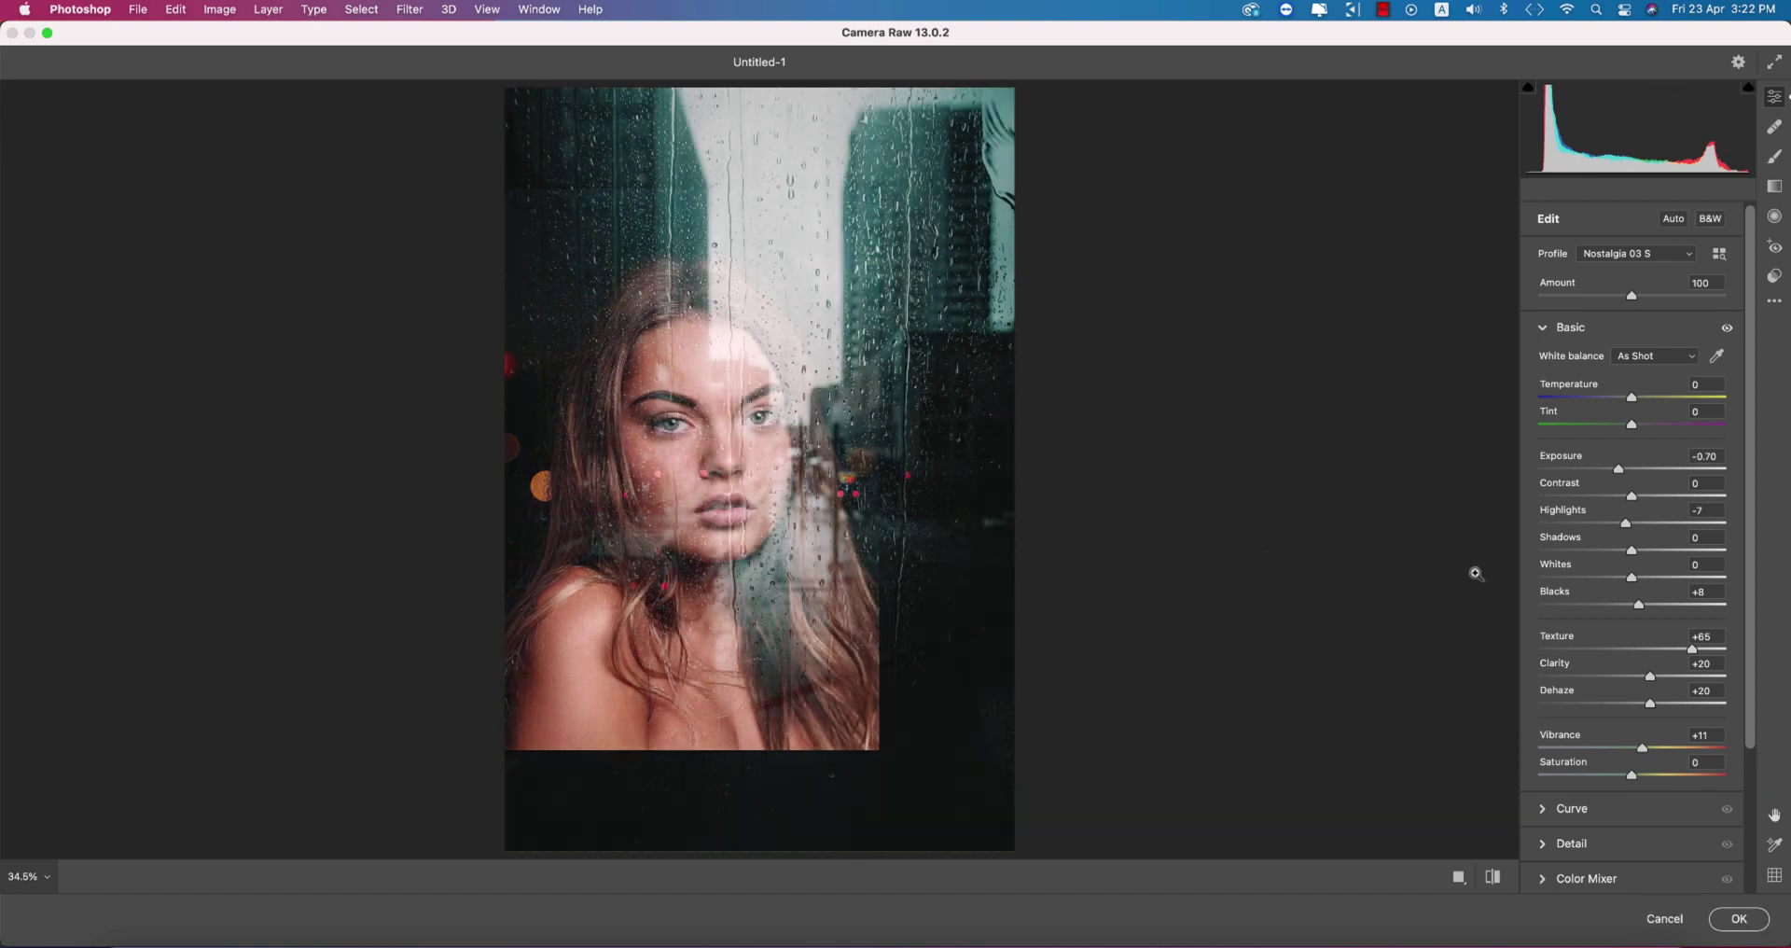
Adjust the Basic values: Exposure -0.70, Blacks +8 and Dehaze +20
scroll(1645, 521, "down", 2)
left_click(1717, 424)
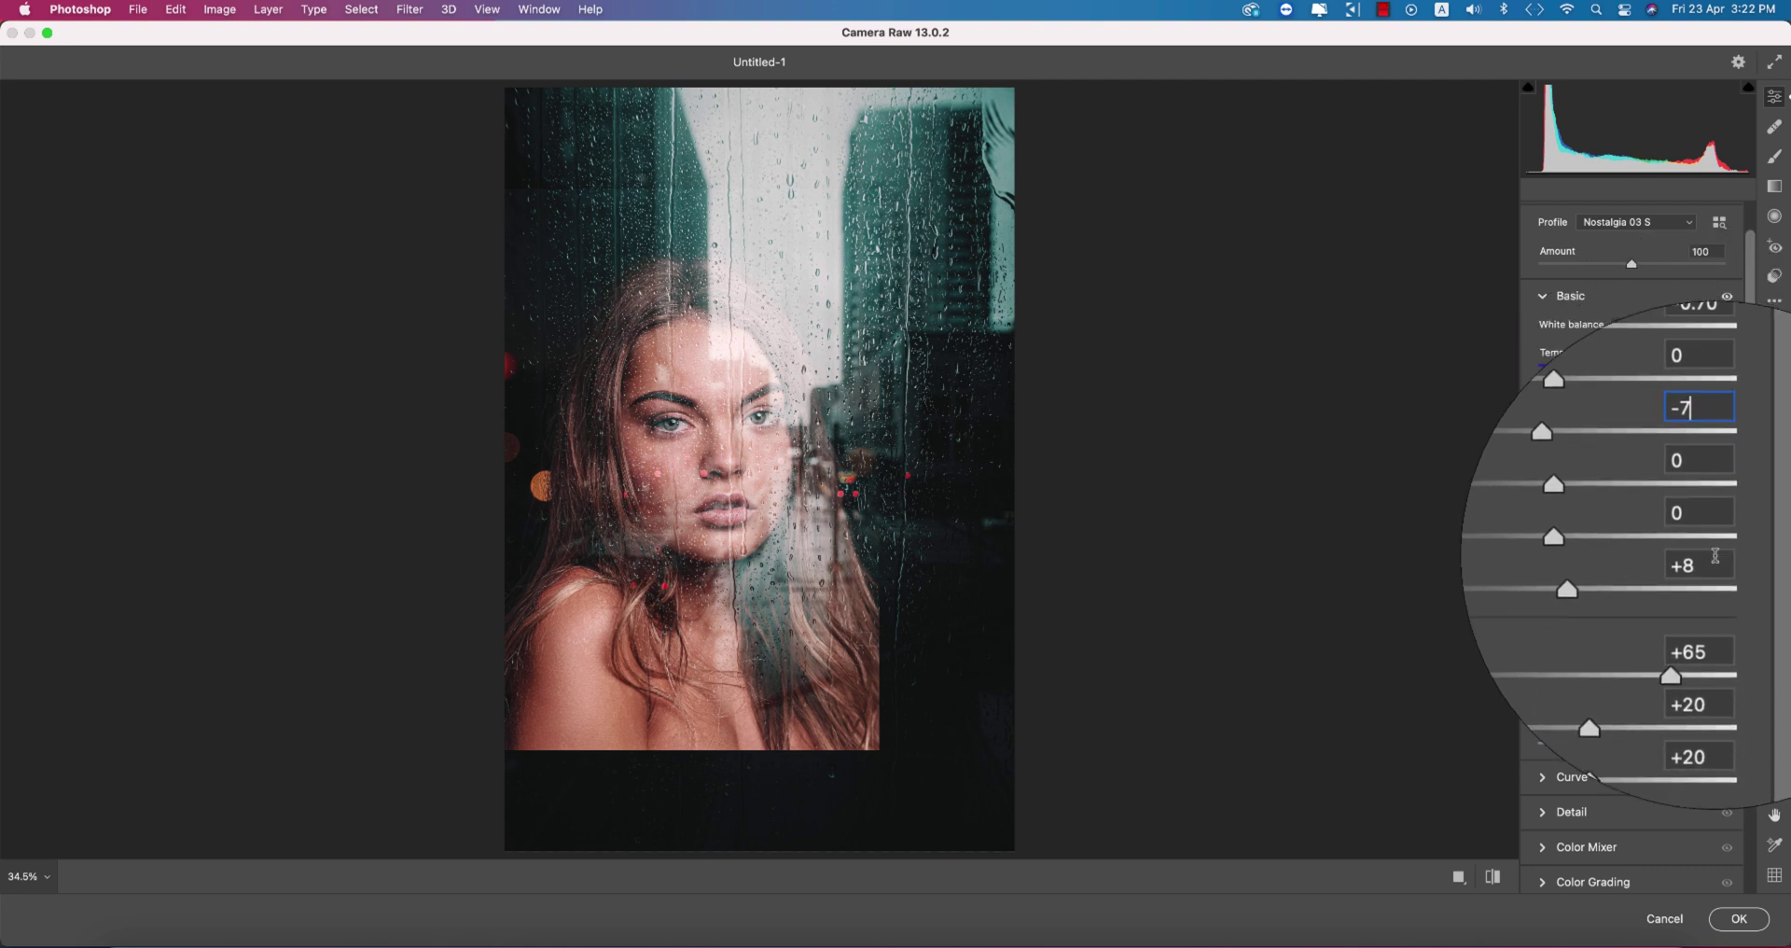
left_click(1716, 565)
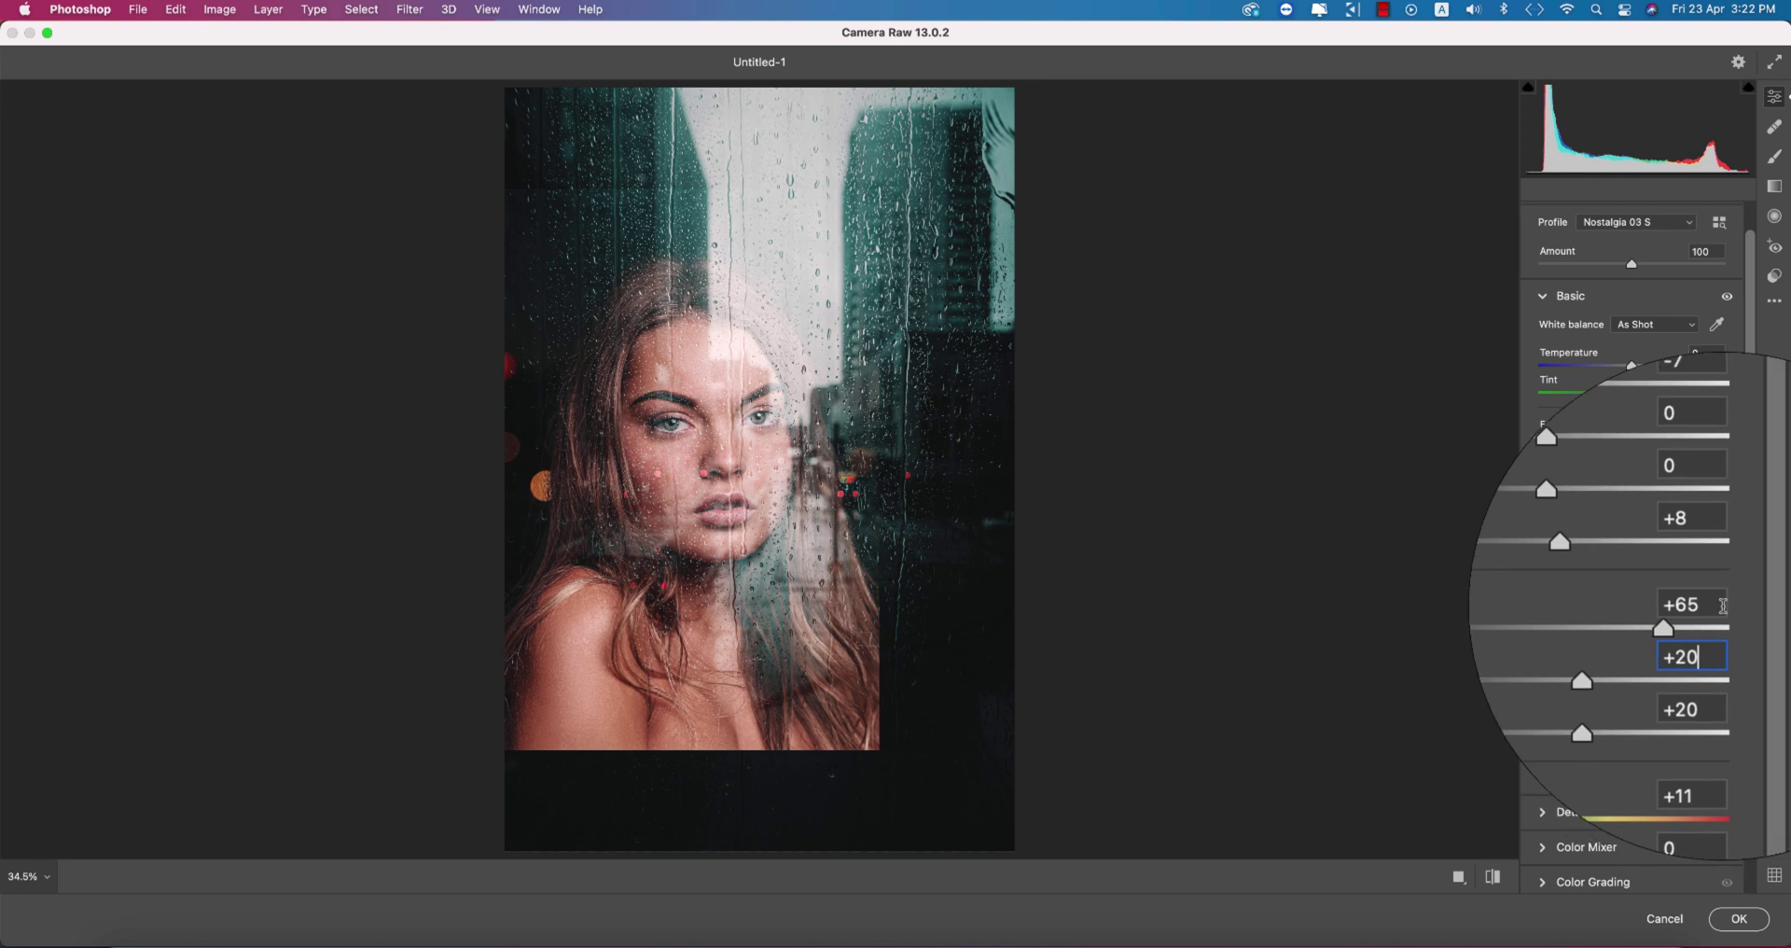
left_click(1716, 660)
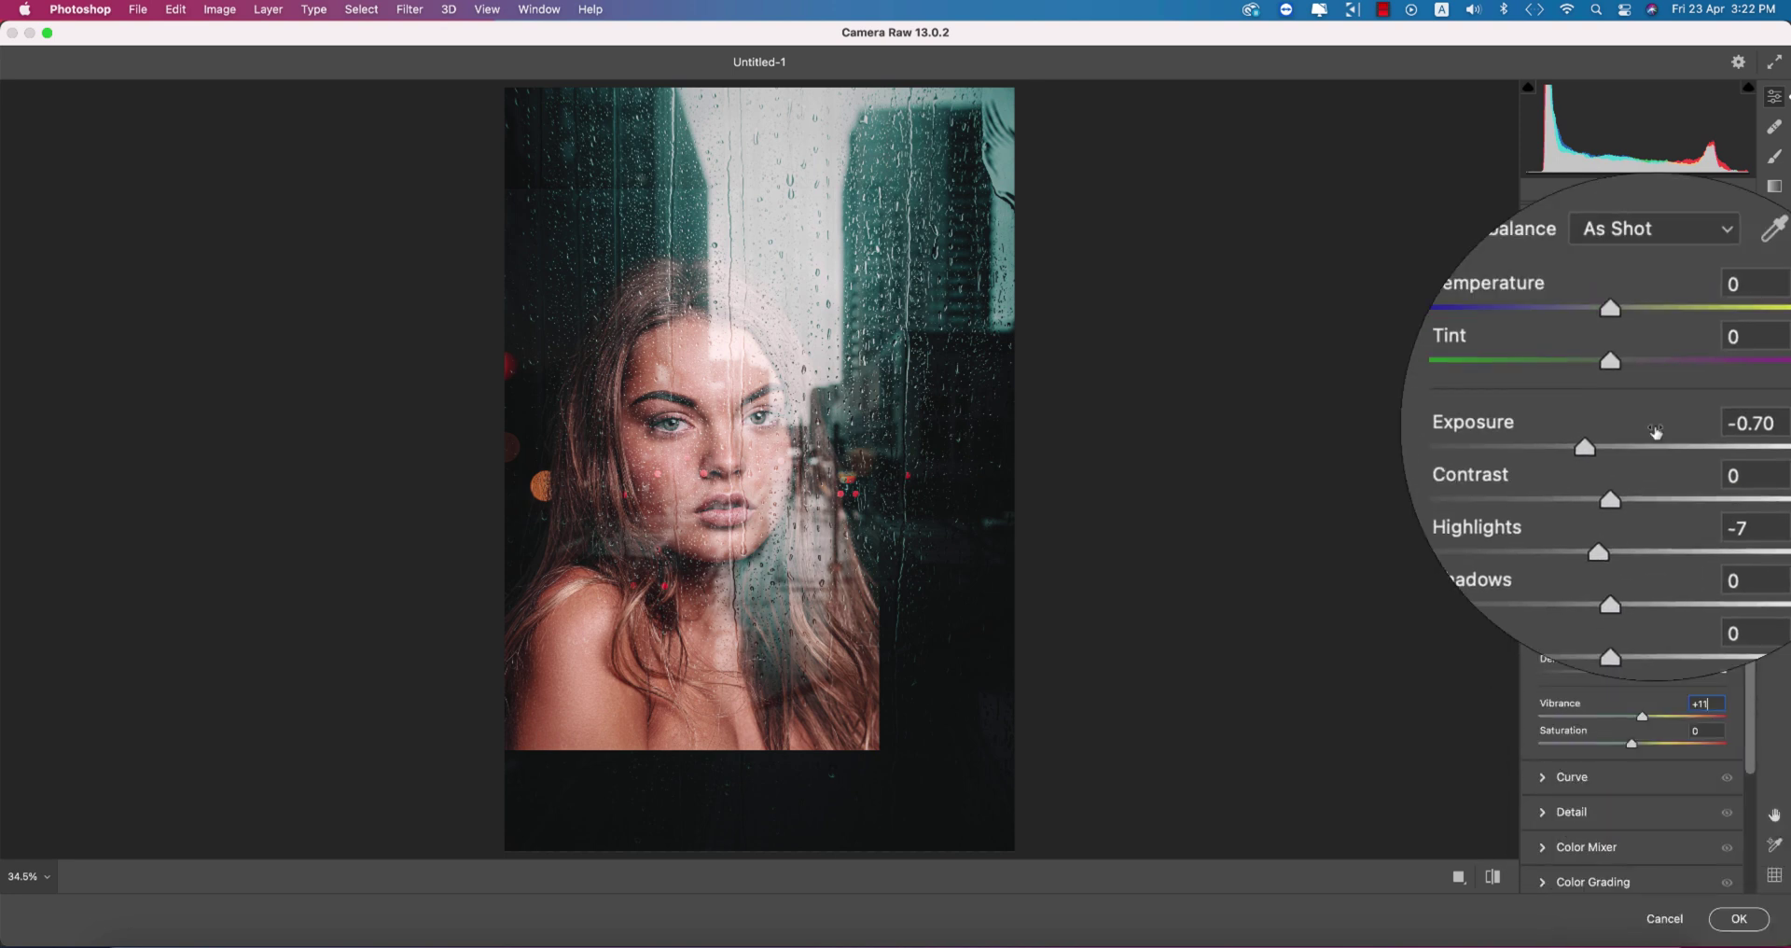
Review the Curve, Detail and Color Mixer Hue and Luminance panels
left_click(1544, 298)
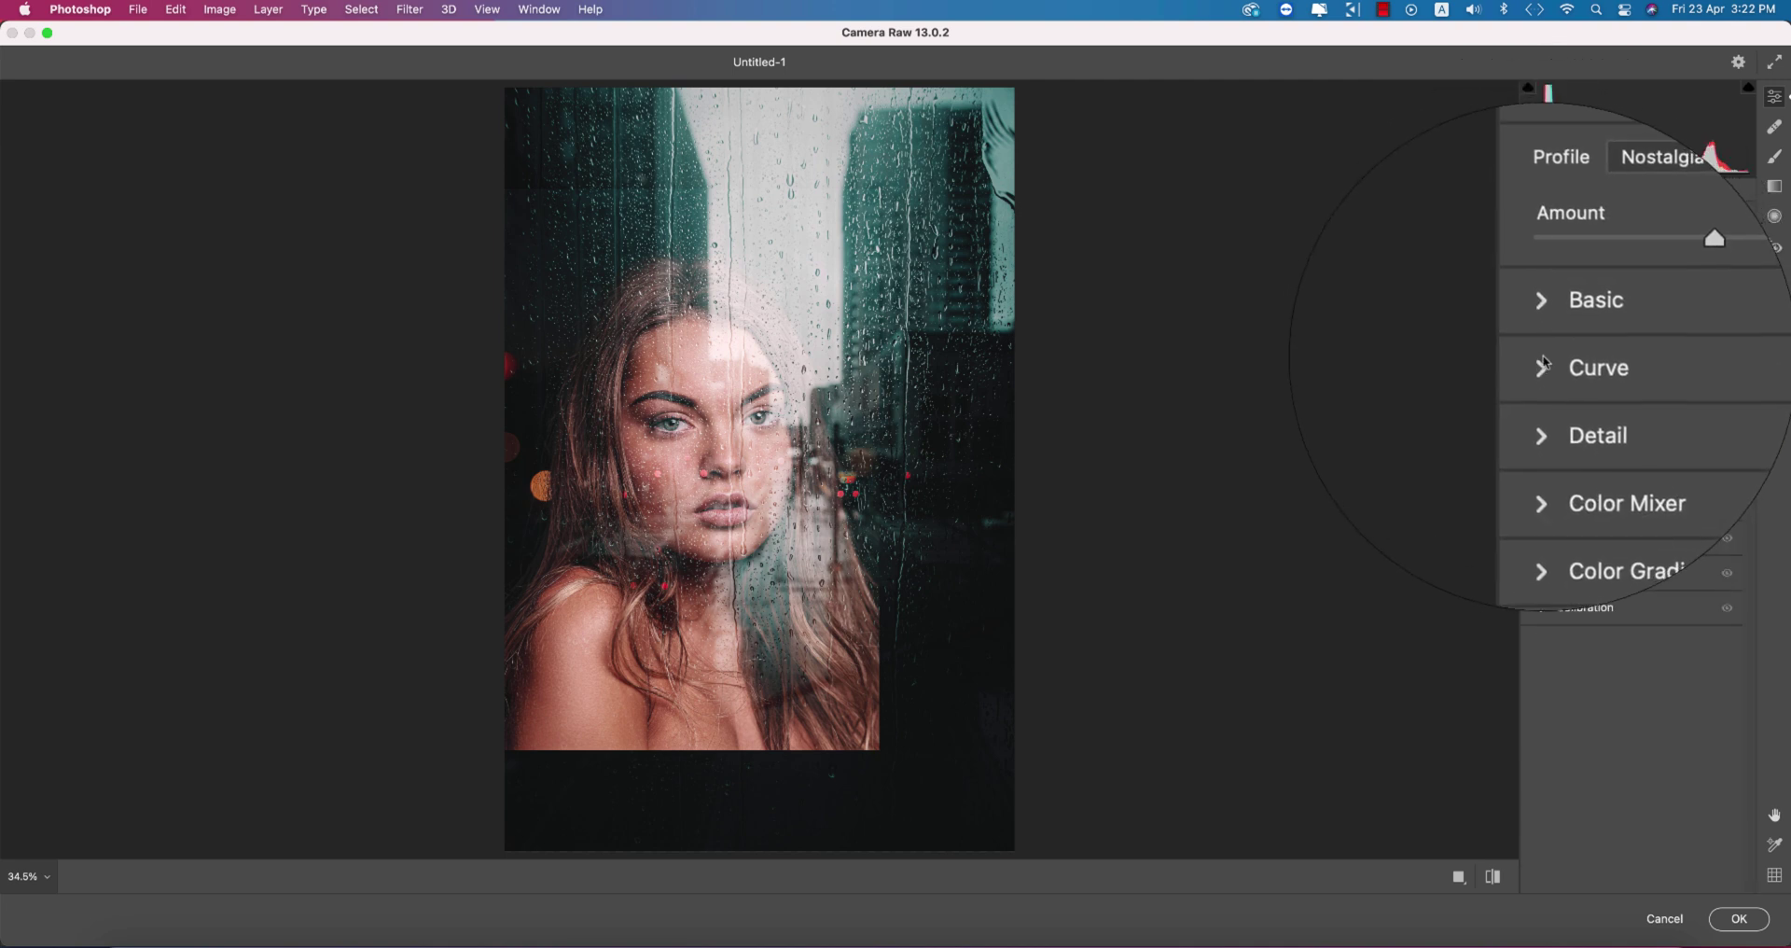
left_click(1544, 363)
left_click(1544, 364)
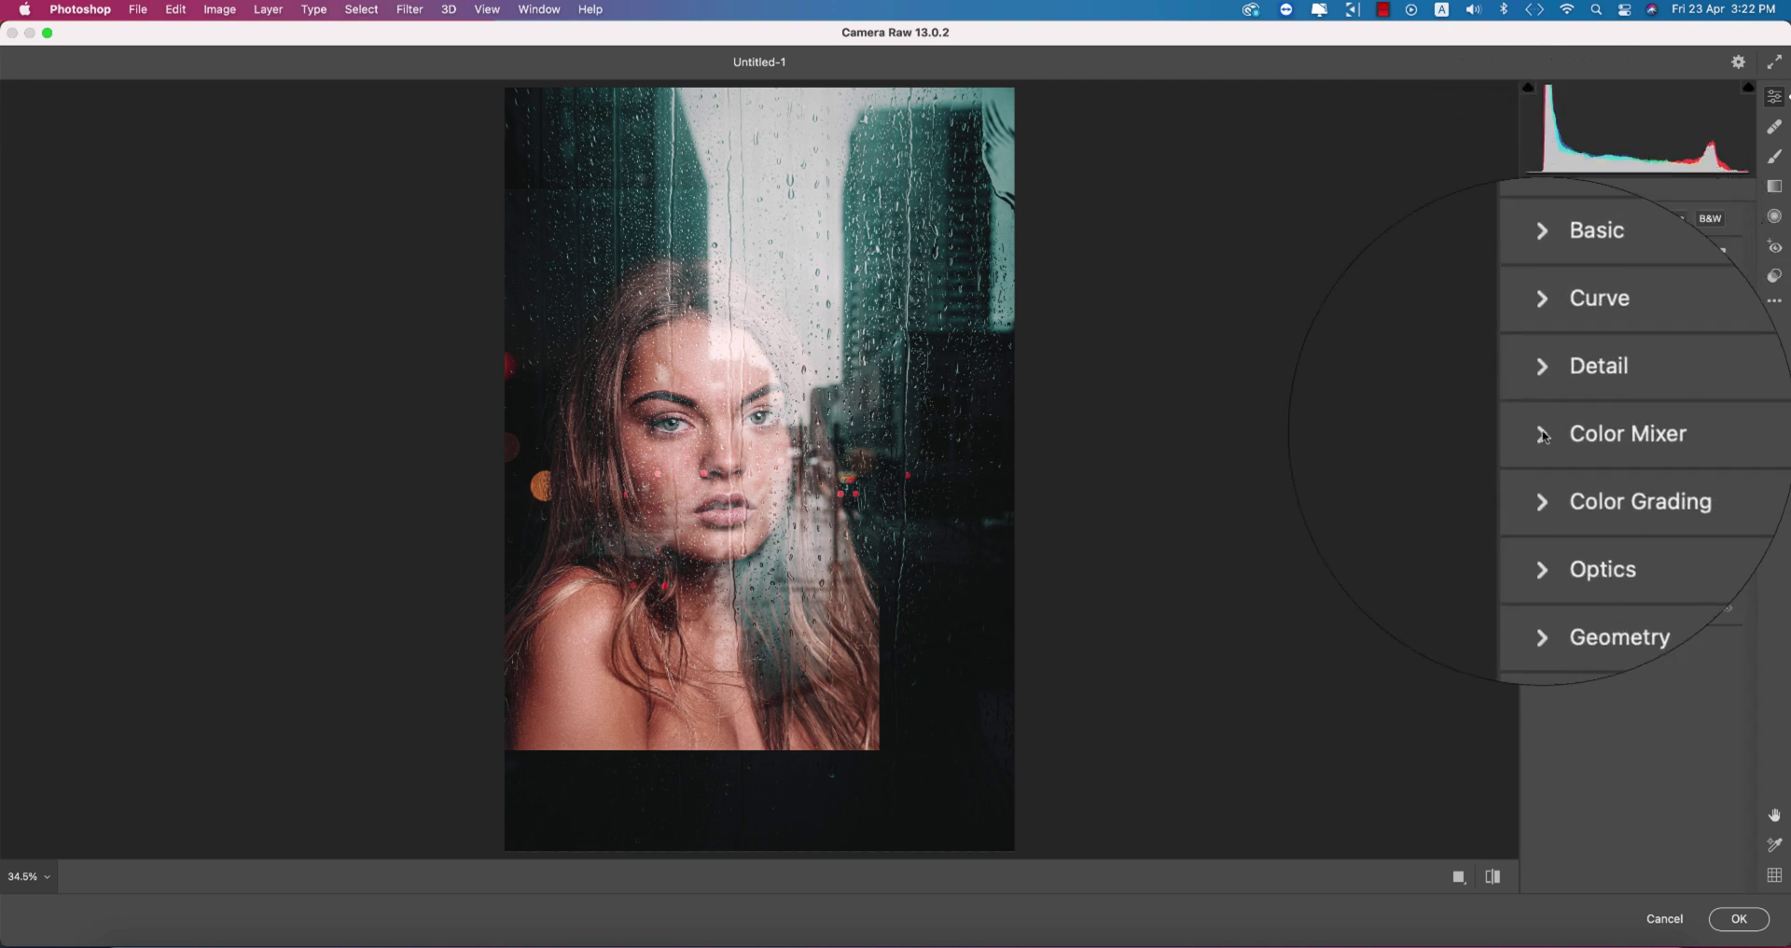
left_click(1544, 401)
left_click(1544, 403)
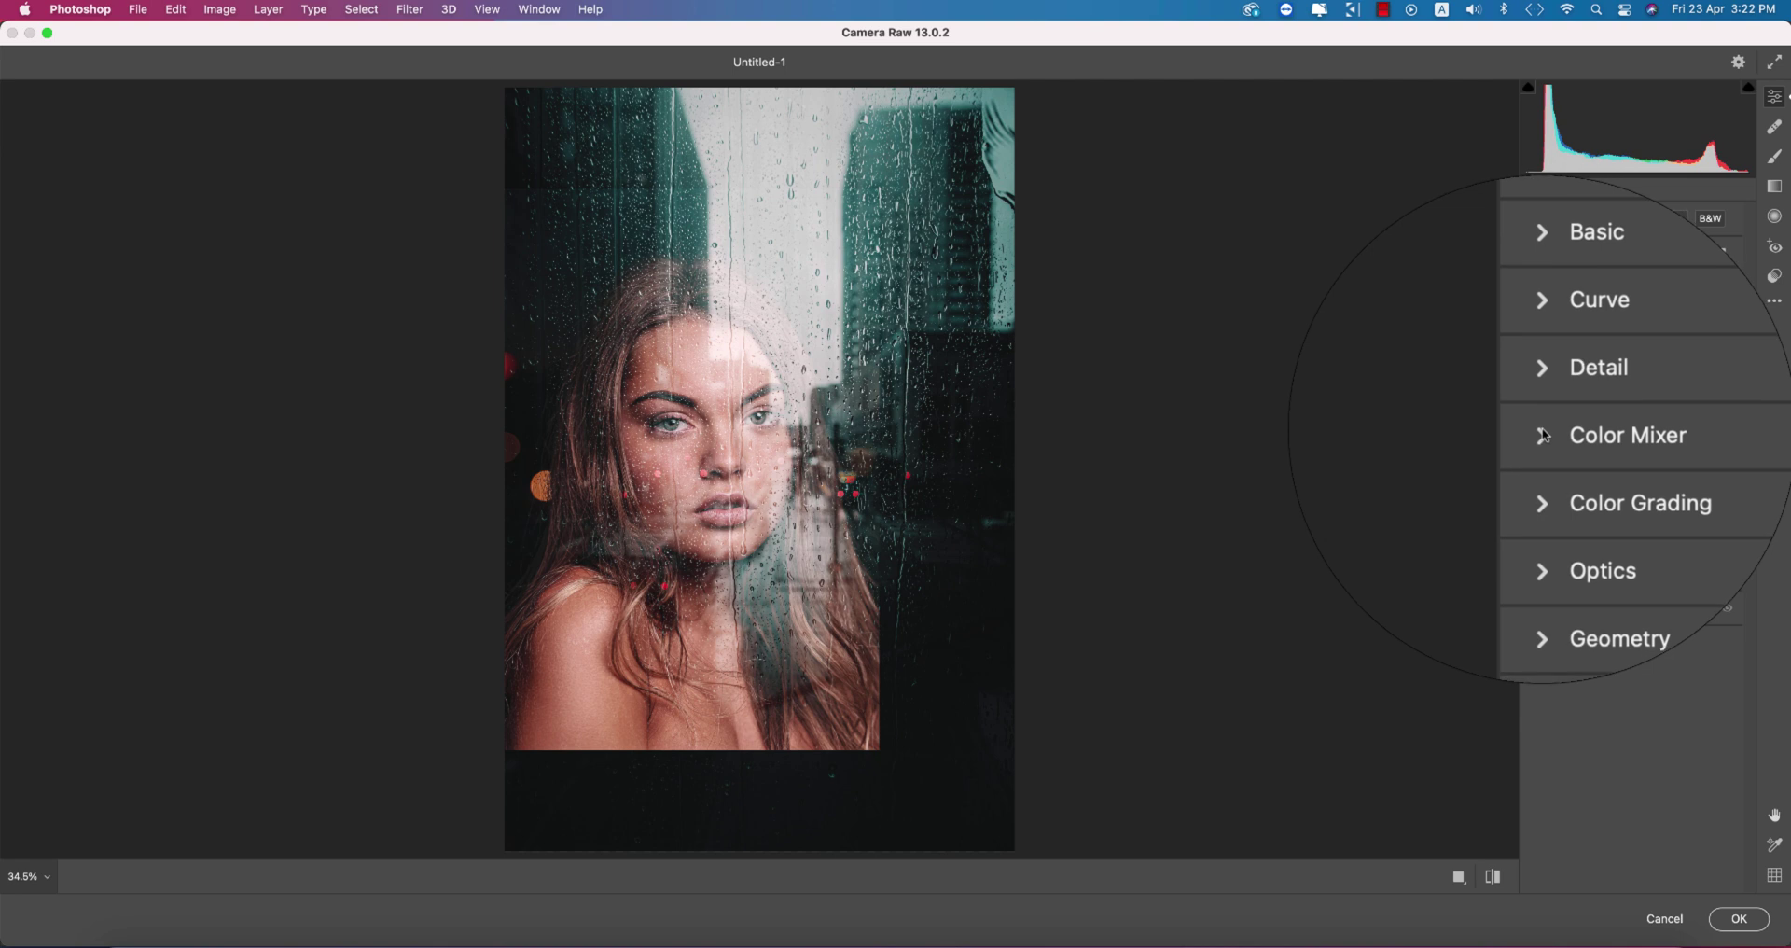
left_click(1544, 434)
left_click(1547, 486)
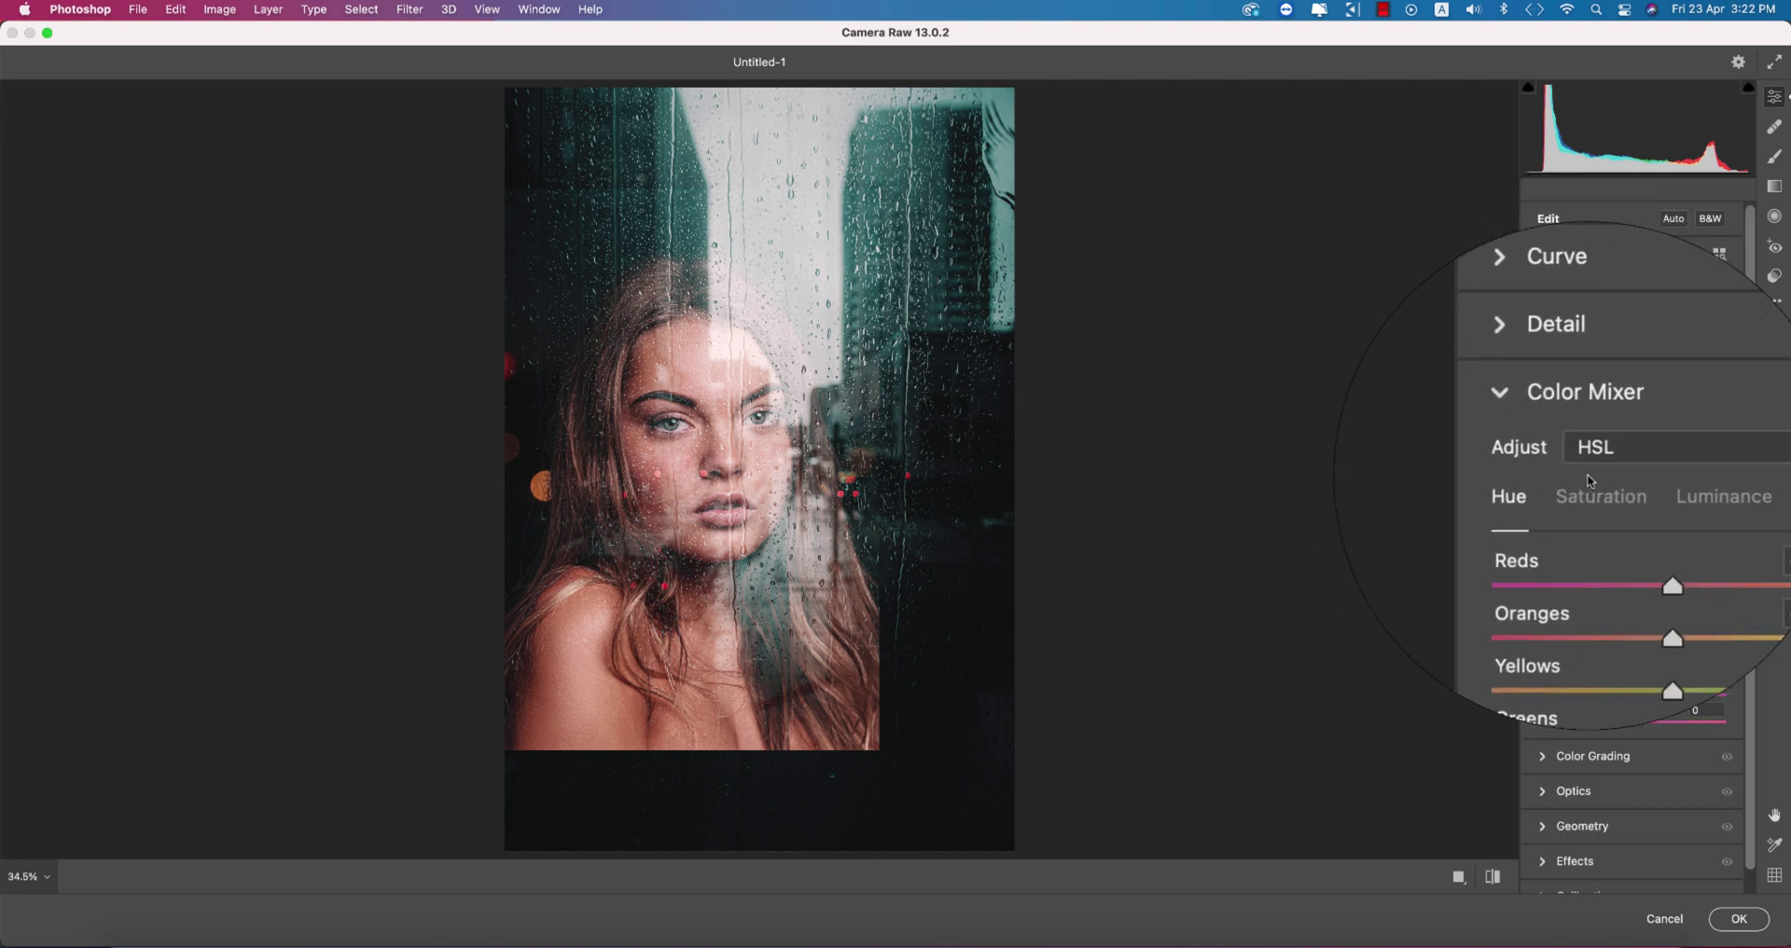
left_click(1660, 486)
left_click(1543, 435)
Review Color Grading, Optics, Geometry, Effects and Calibration, then apply the Camera Raw grade
scroll(1544, 448, "down", 2)
left_click(1541, 468)
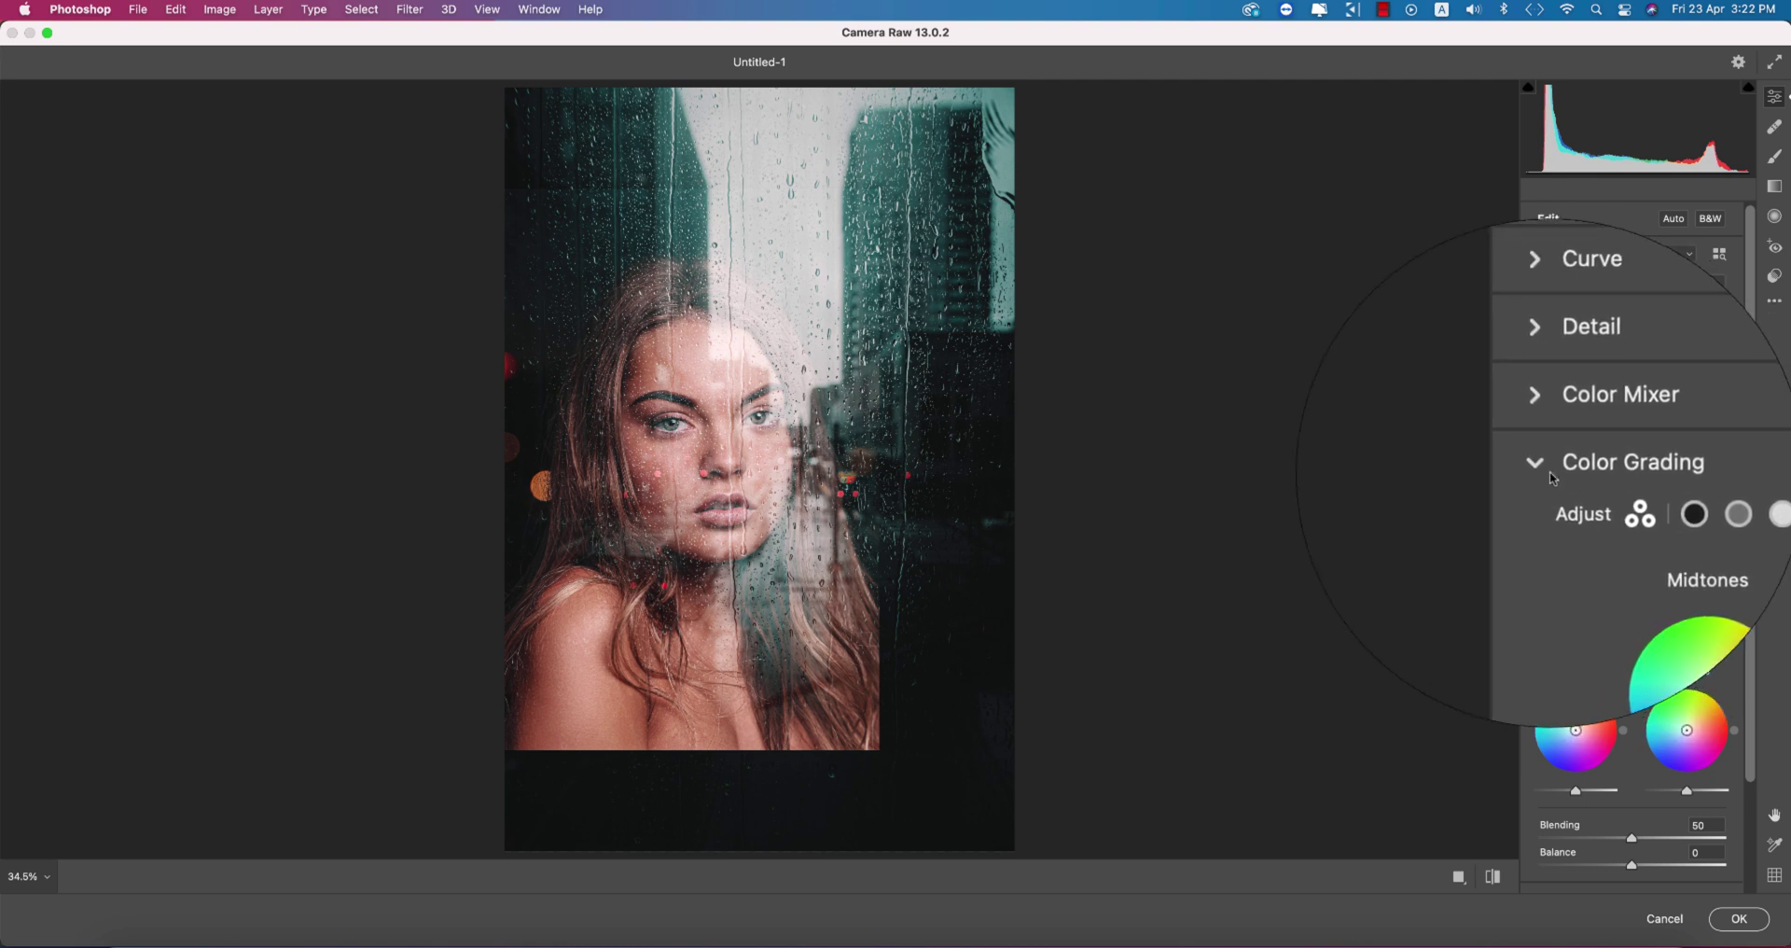
left_click(1546, 468)
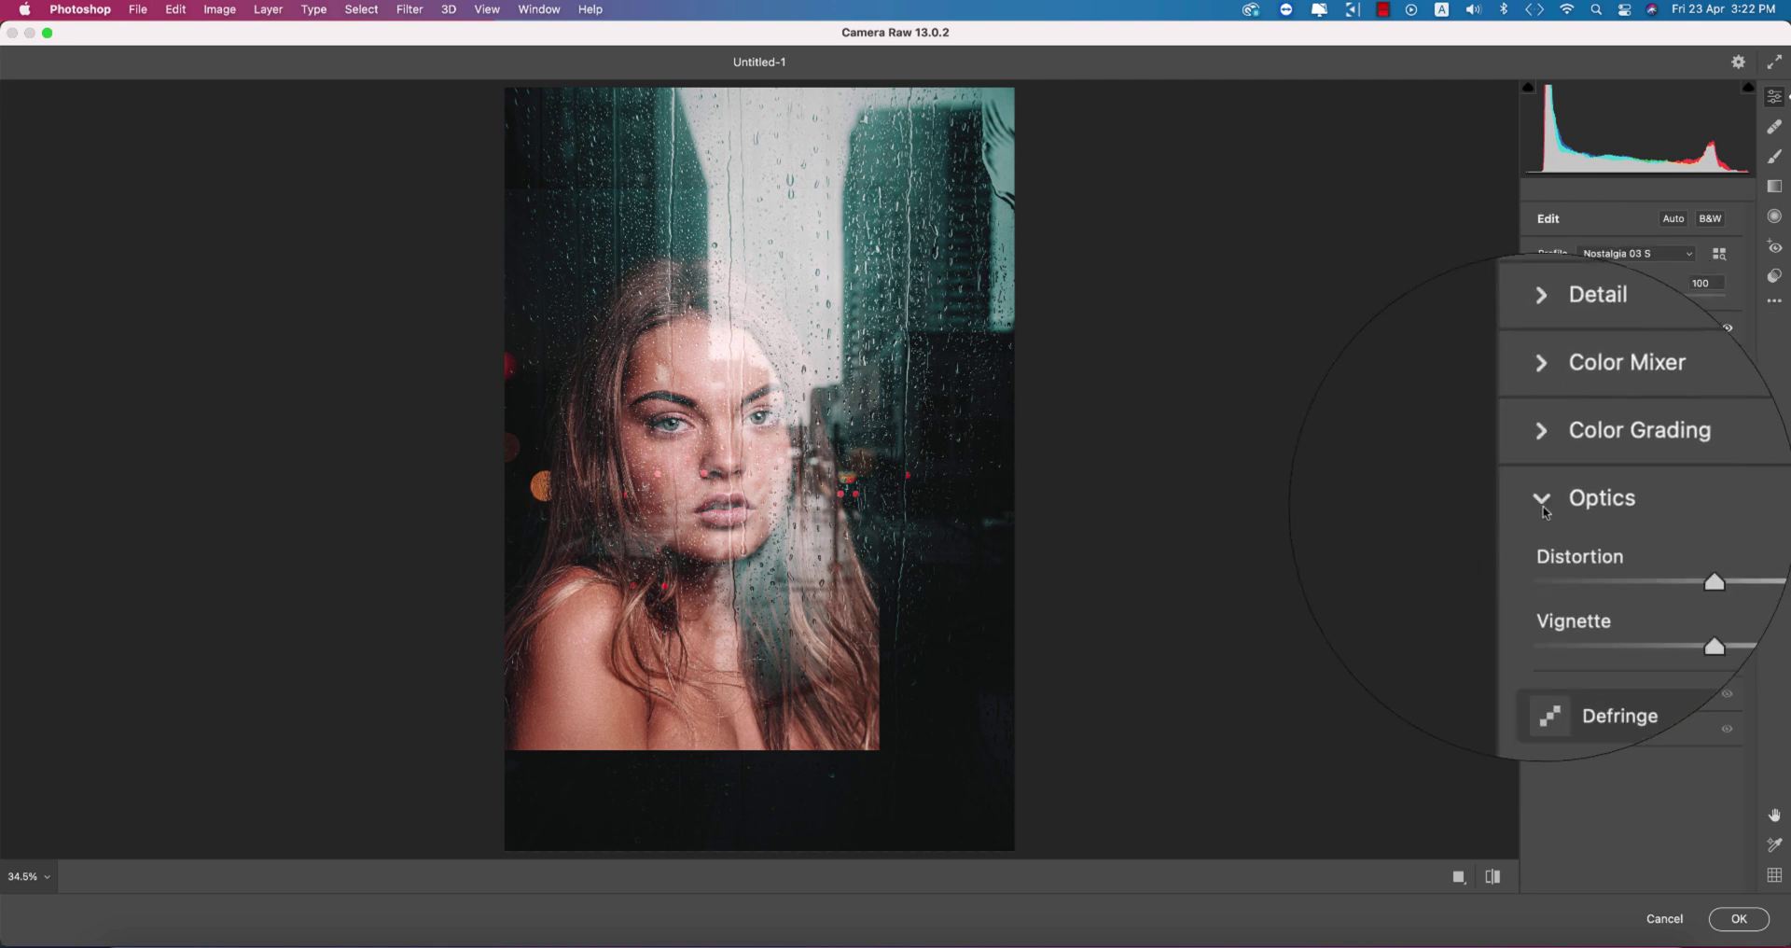
left_click(1543, 509)
left_click(1544, 539)
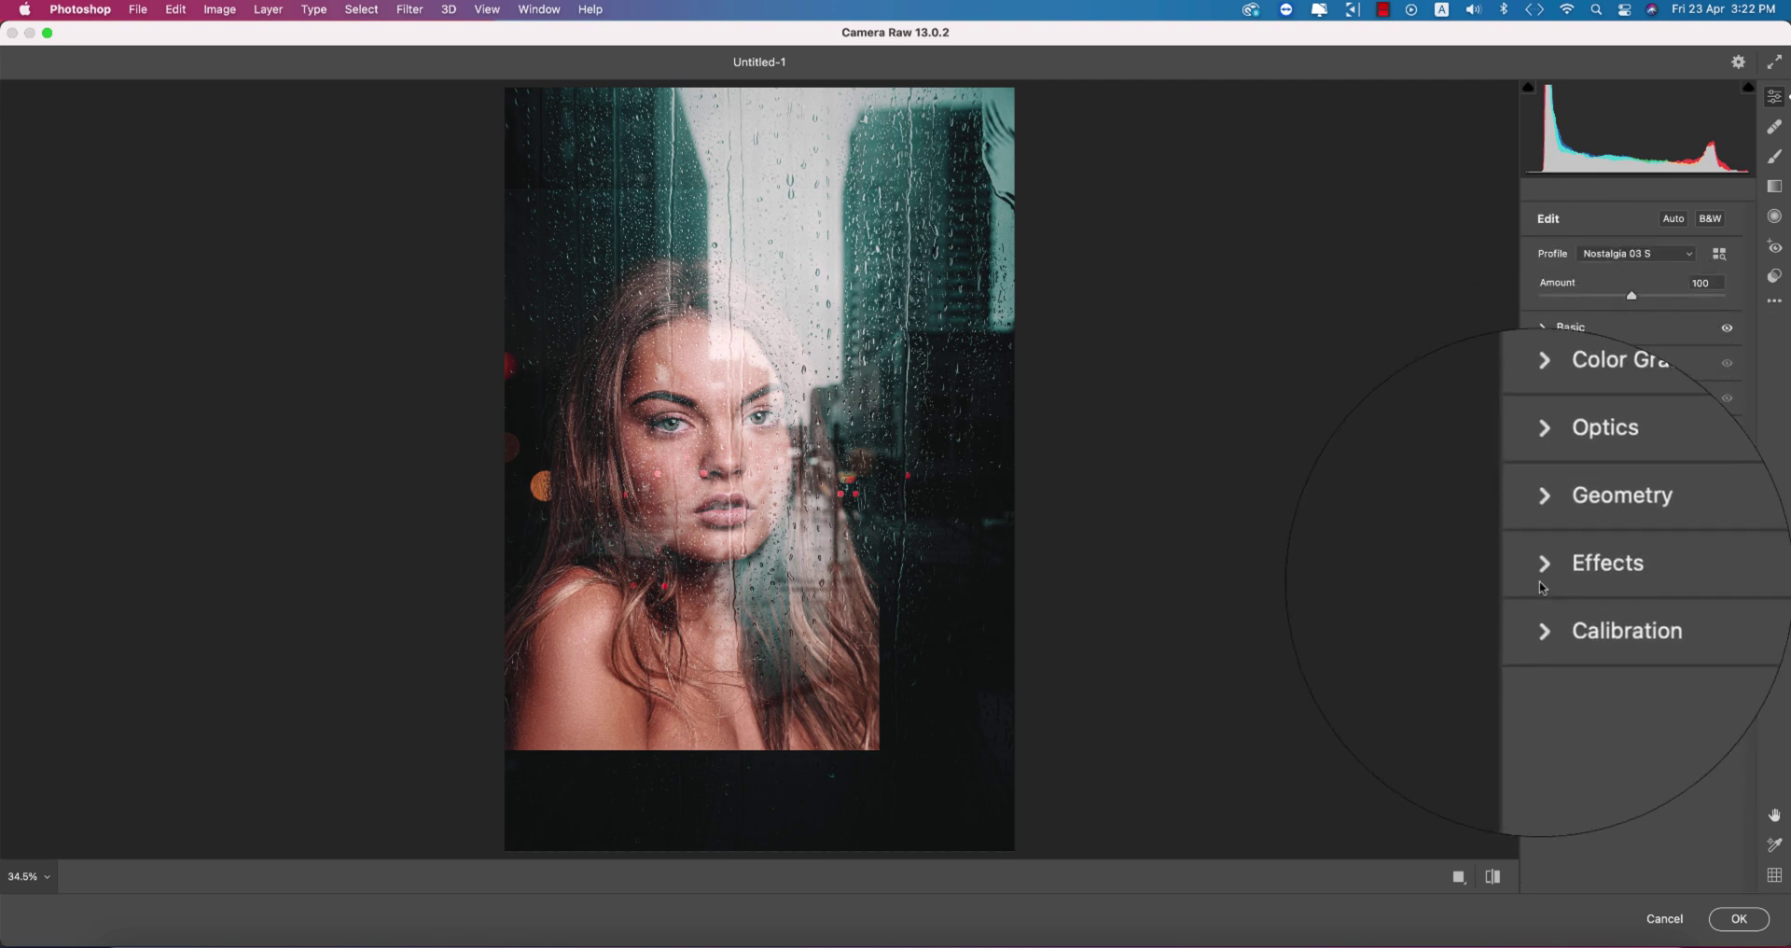
left_click(1543, 571)
left_click(1543, 583)
left_click(1543, 604)
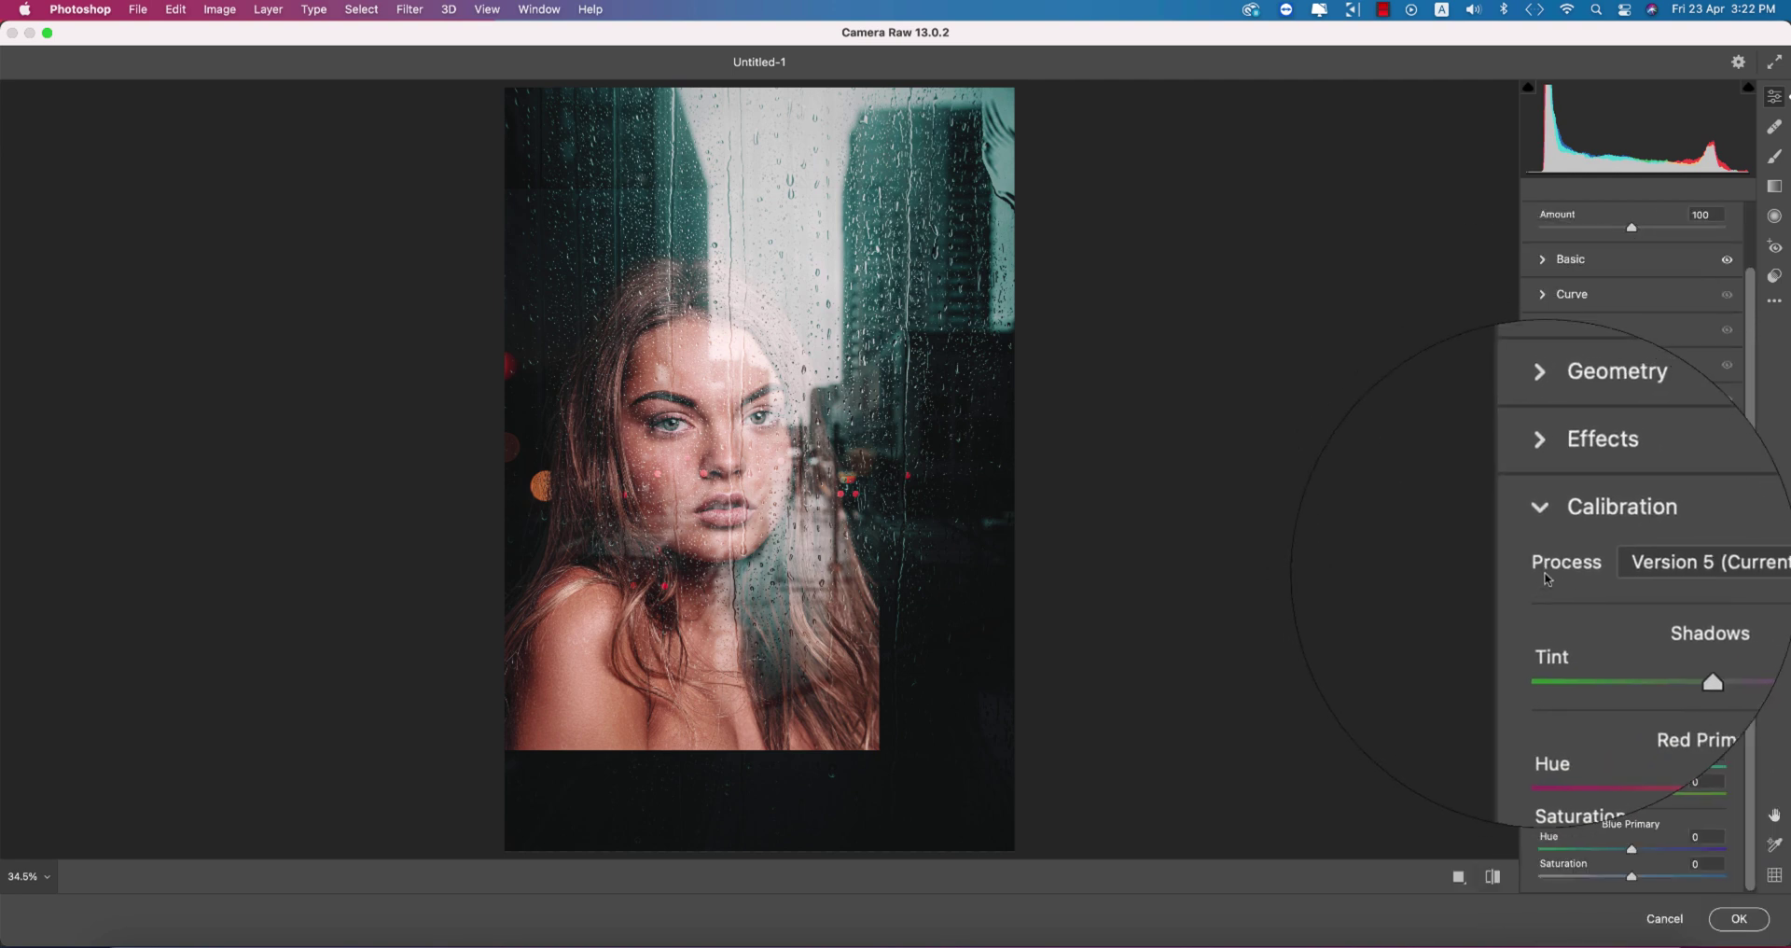
left_click(1544, 541)
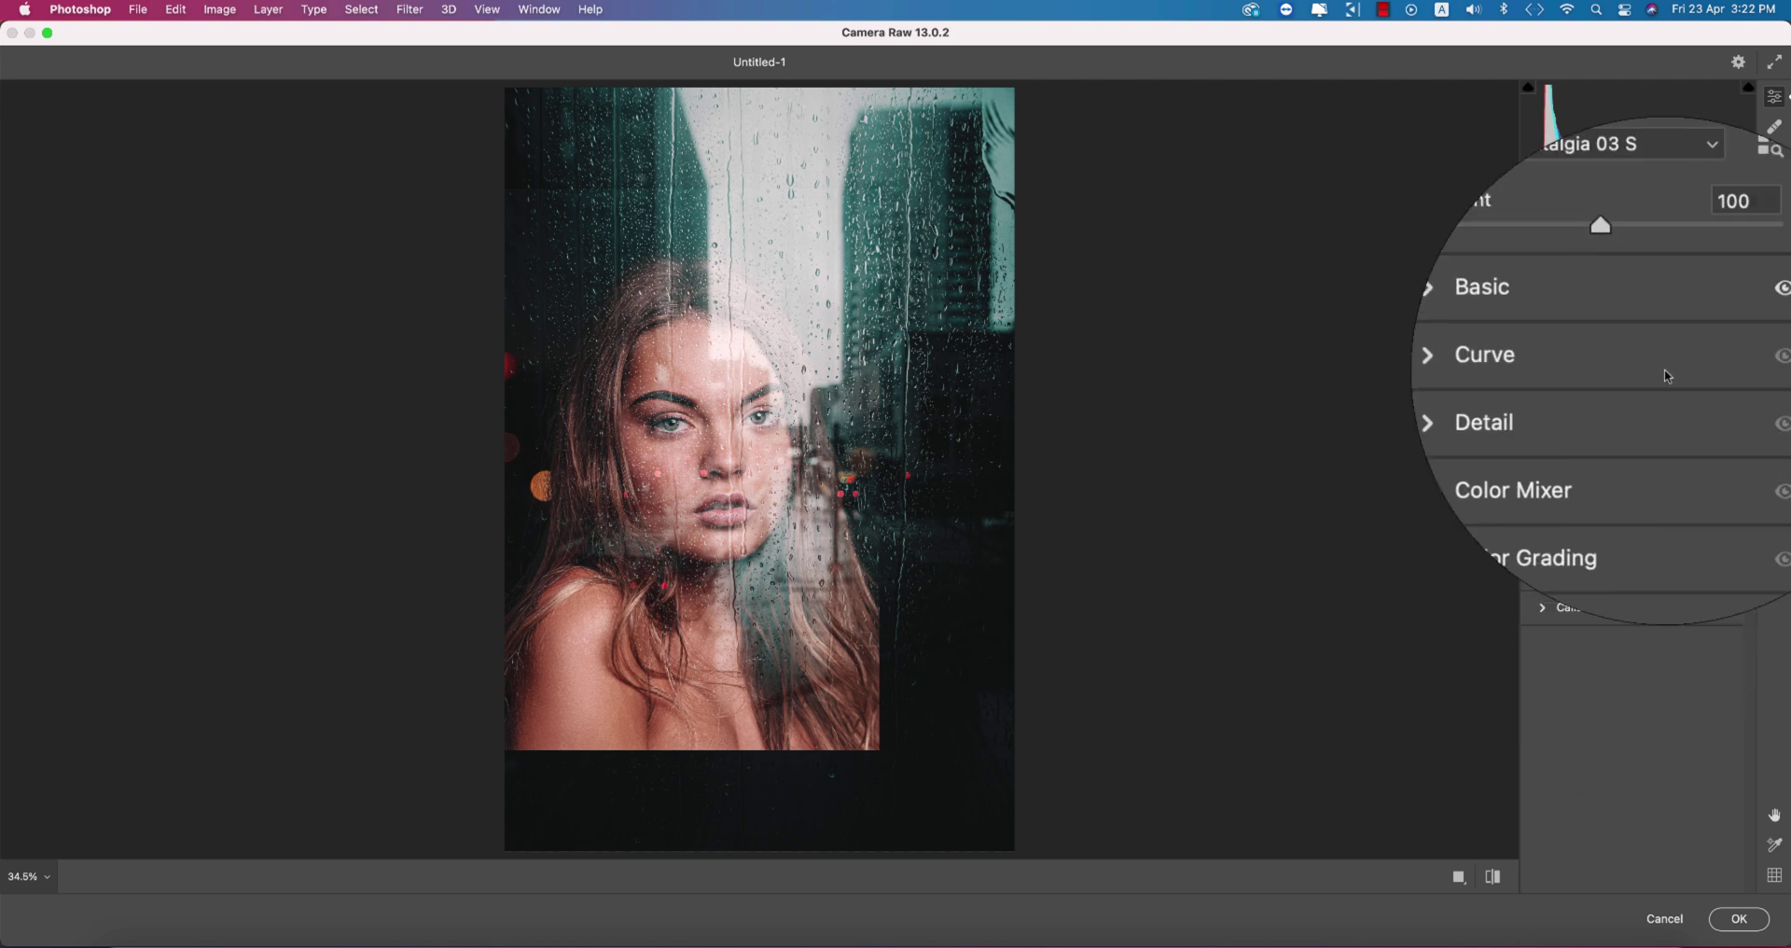
left_click(1735, 919)
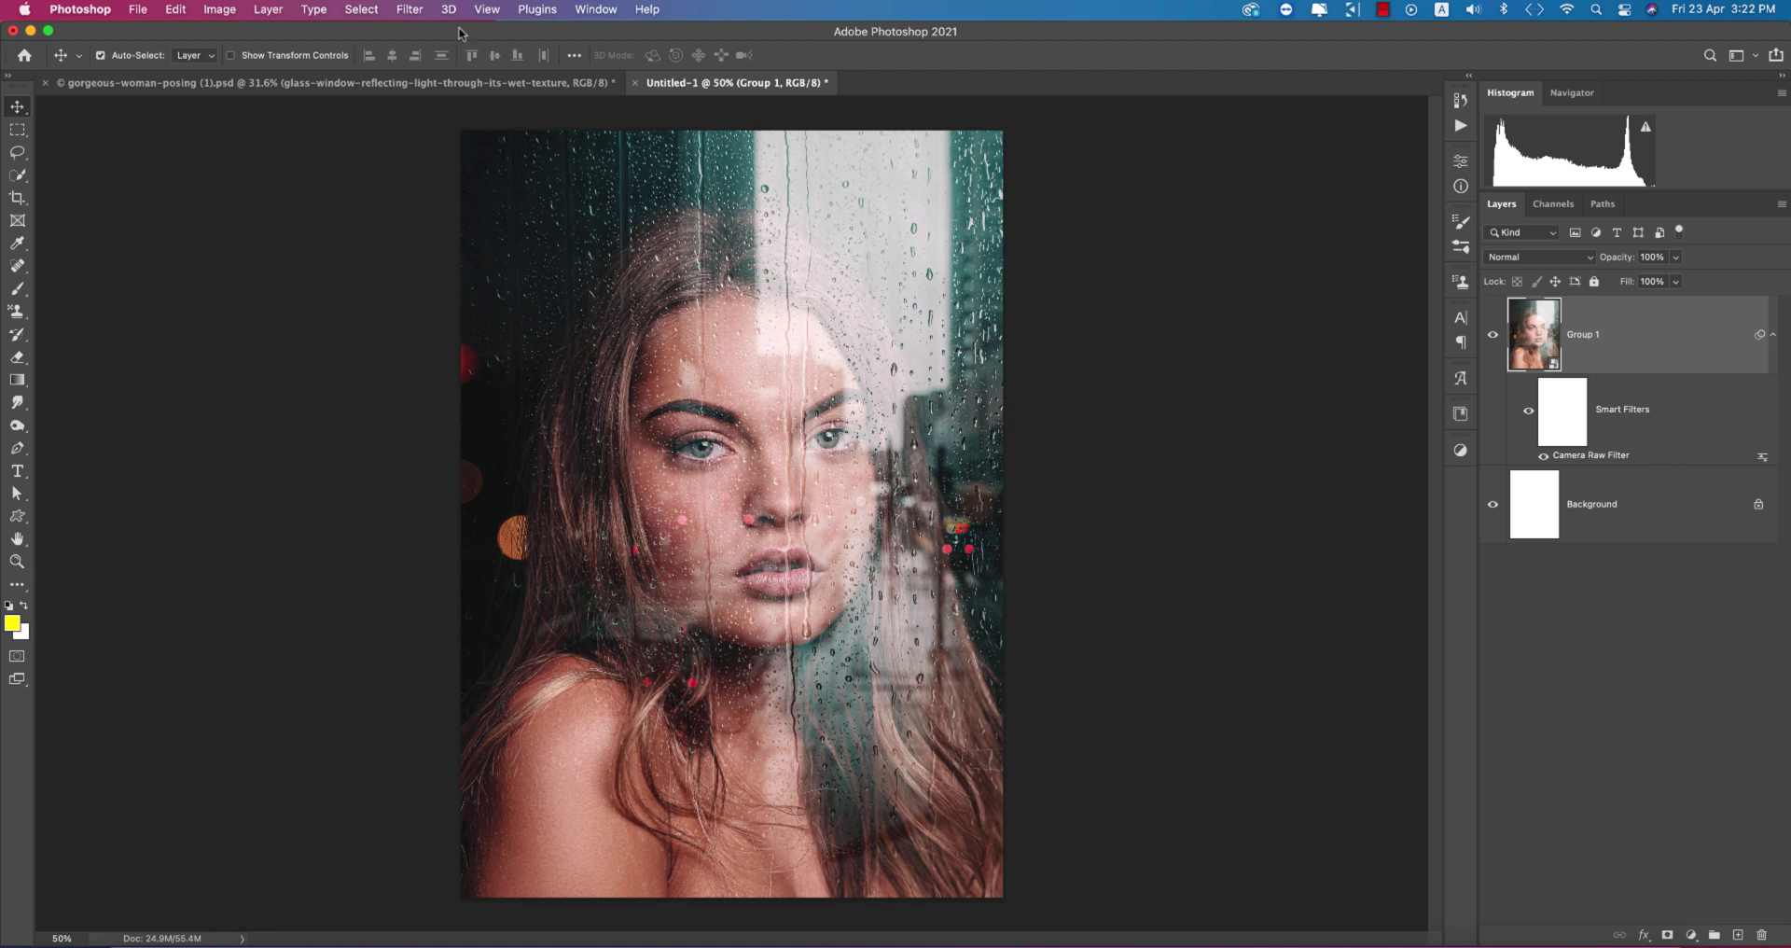
Apply Color Efex Pro 4 Cross Processing with method C04 to the portrait
left_click(409, 9)
mouse_move(573, 479)
left_click(661, 507)
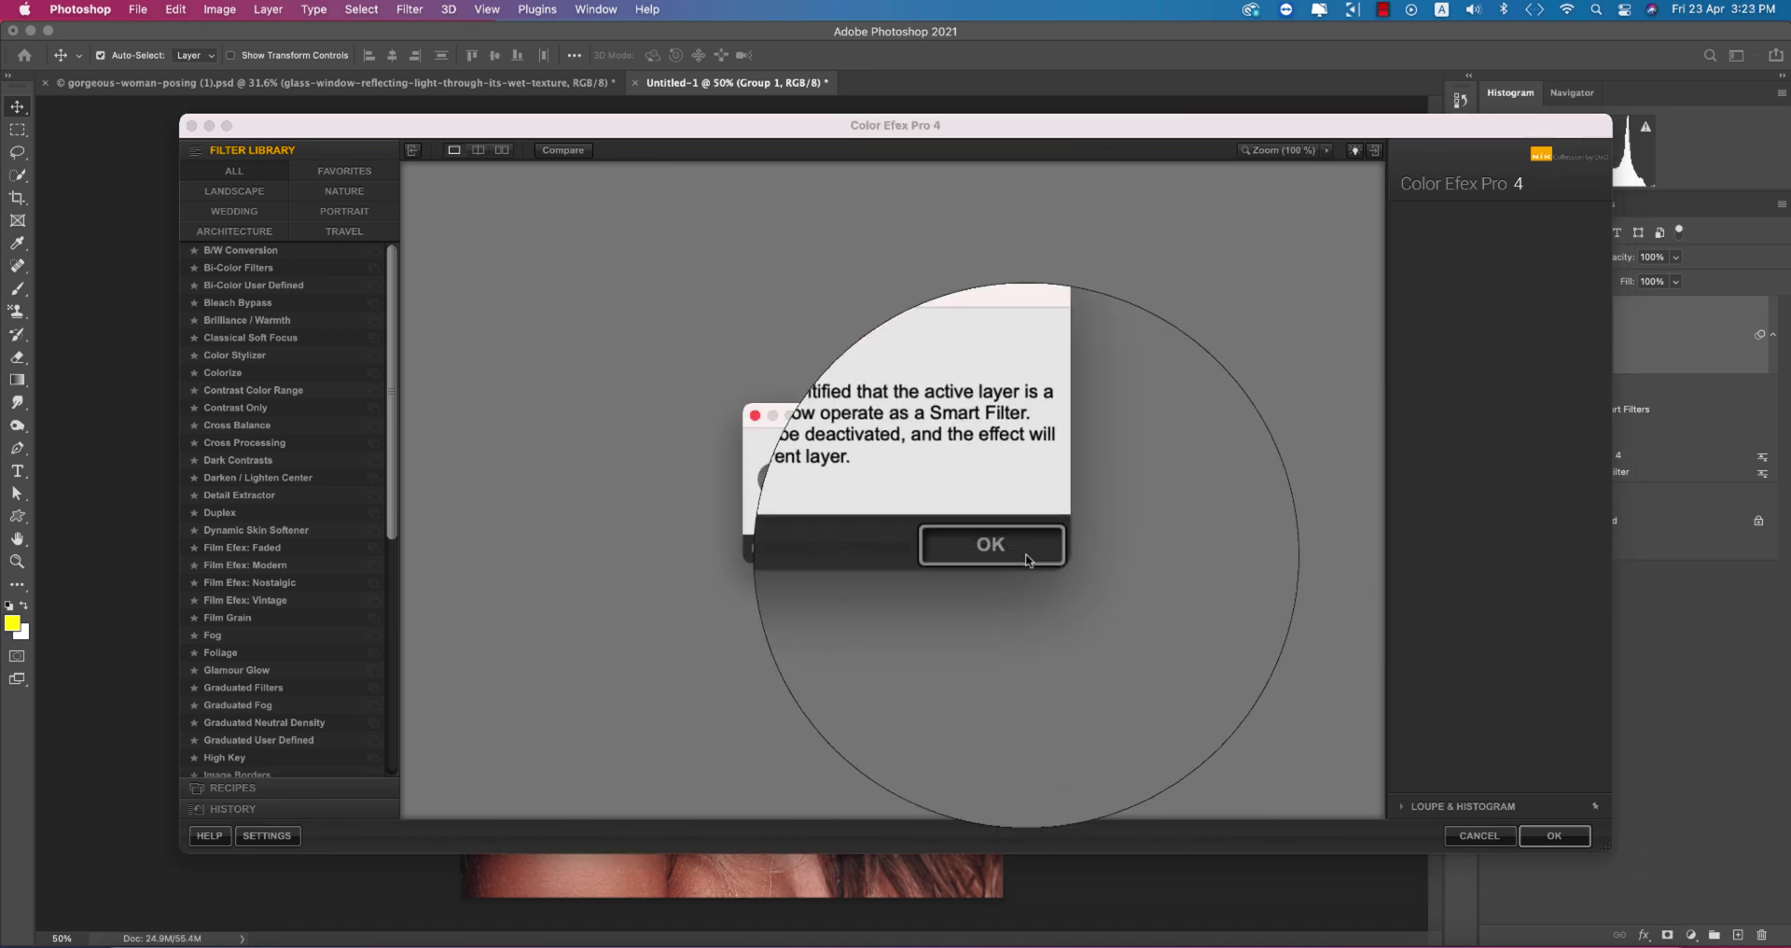
left_click(1028, 560)
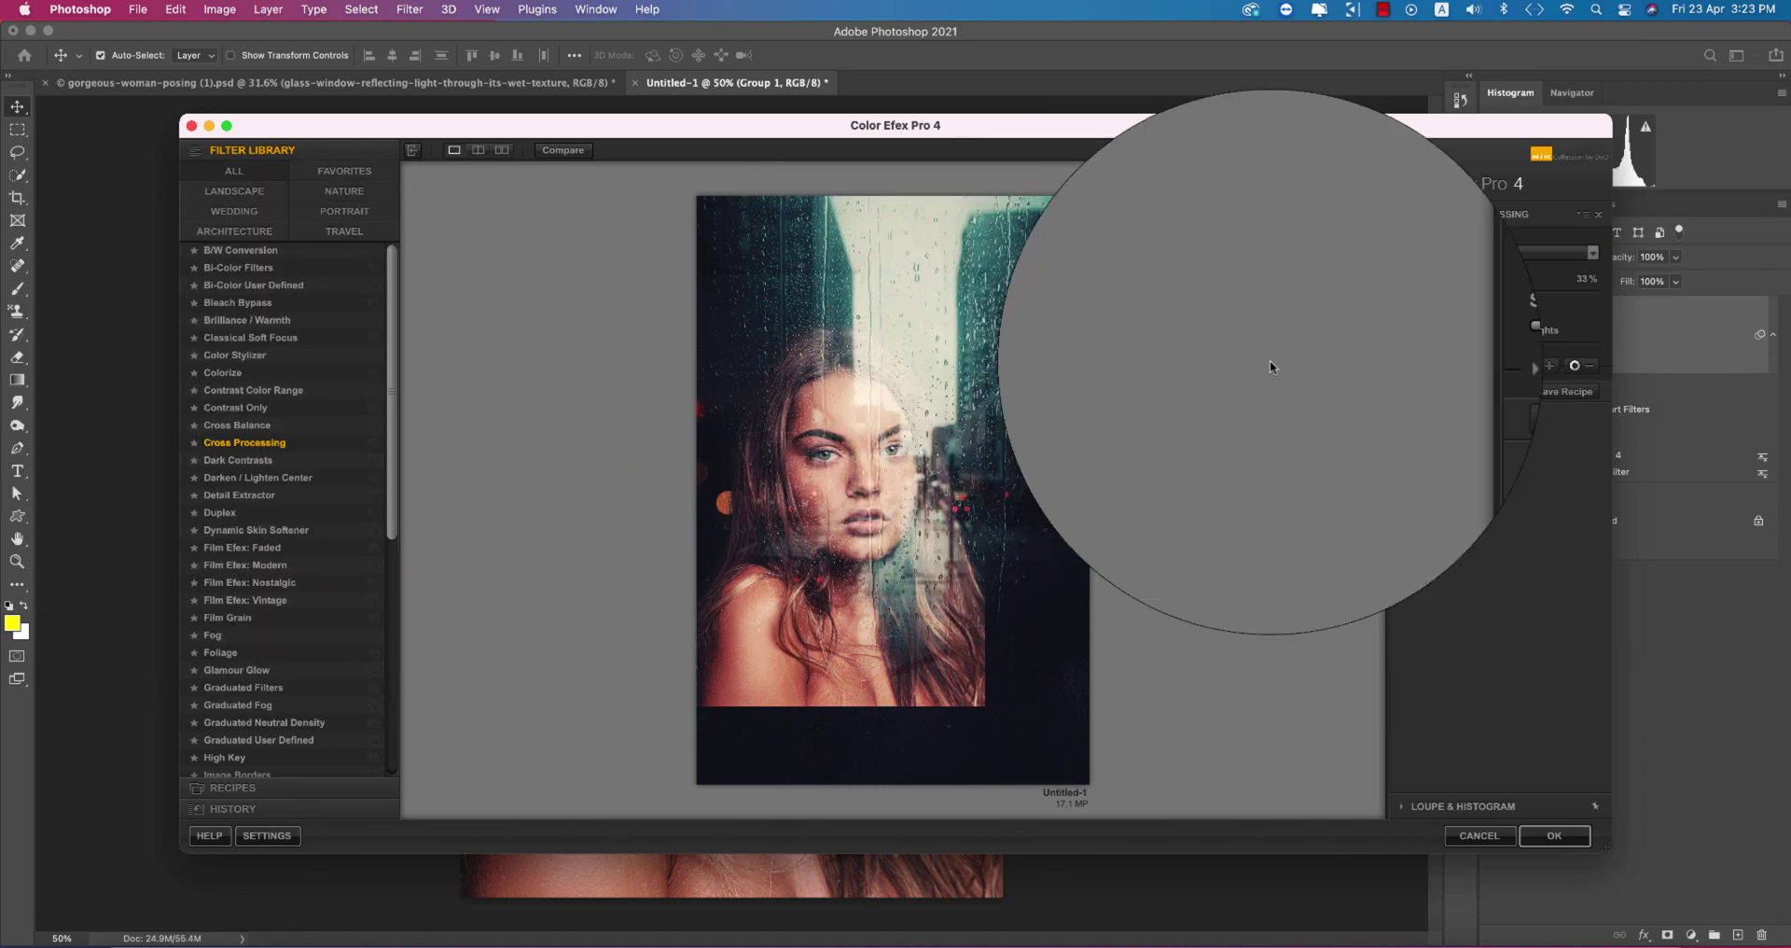
left_click(1558, 252)
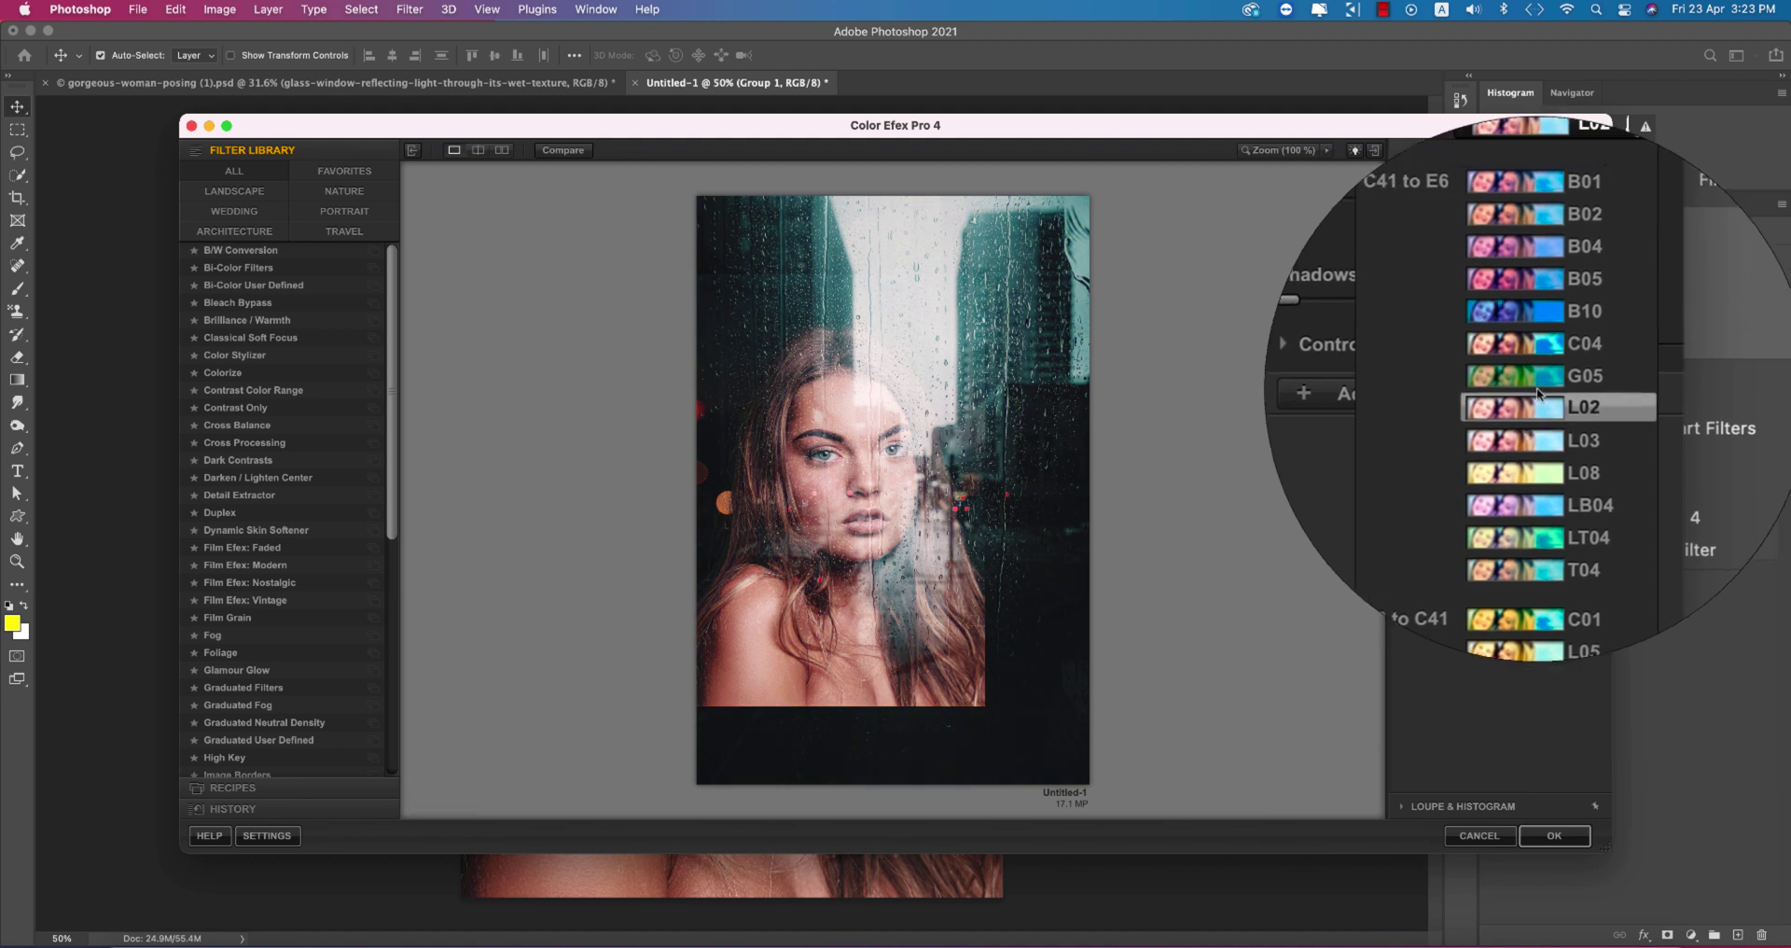
left_click(1526, 364)
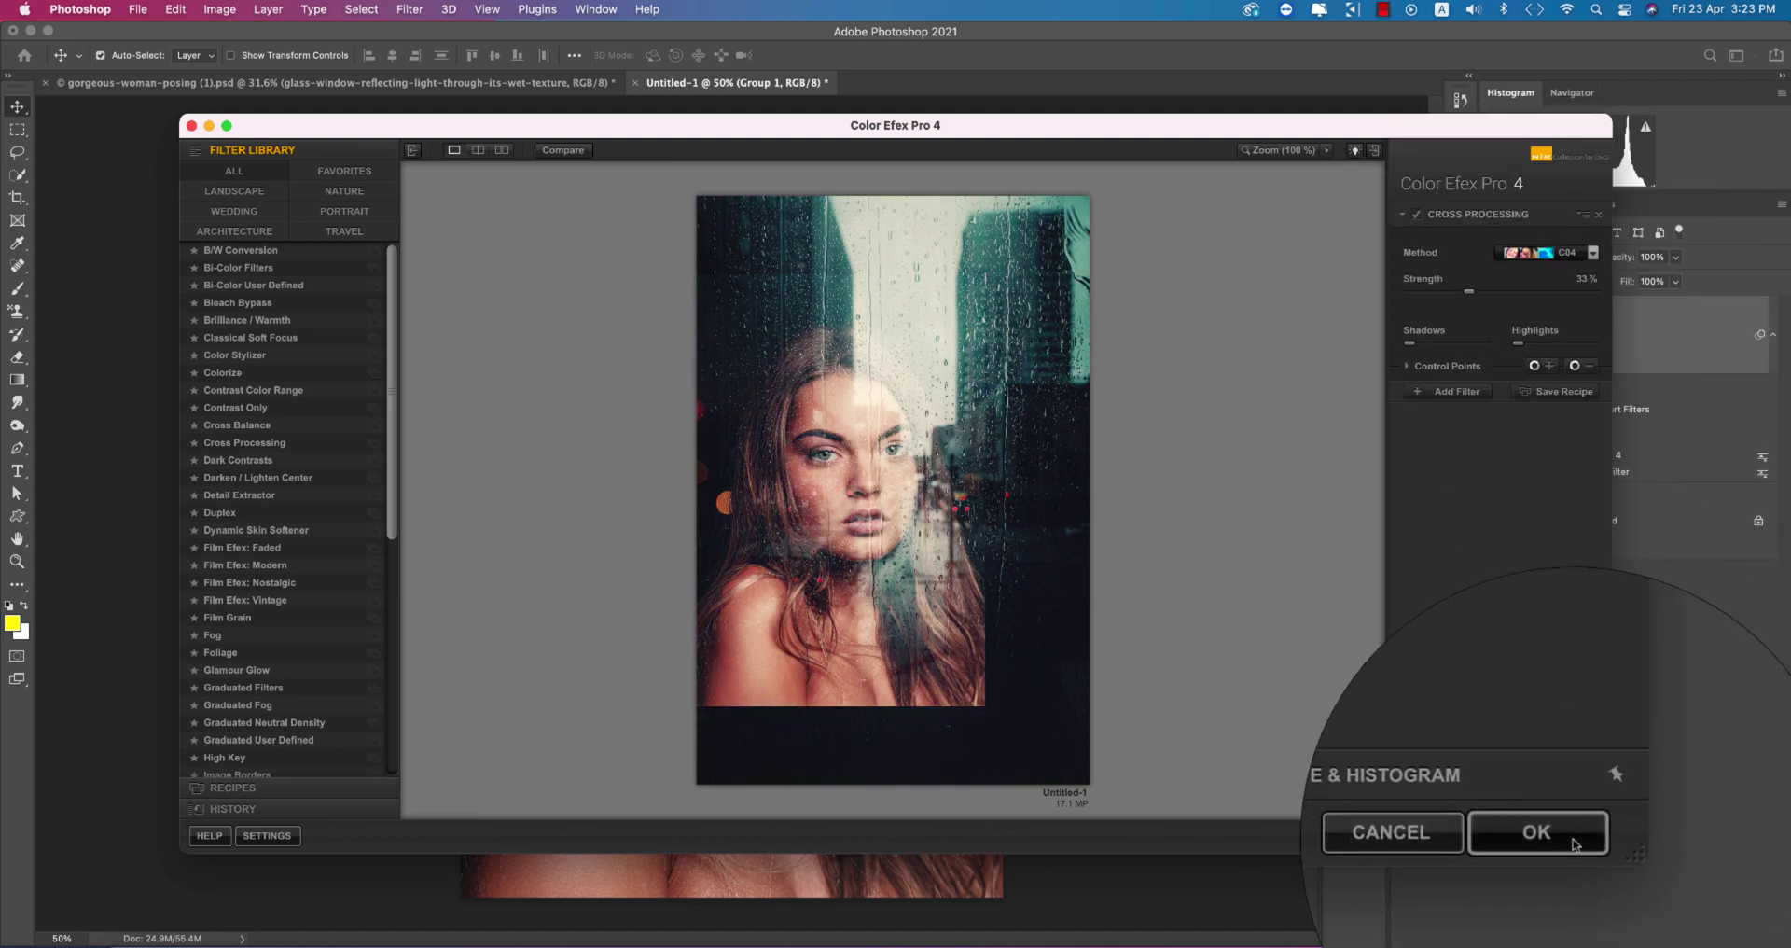
left_click(1554, 835)
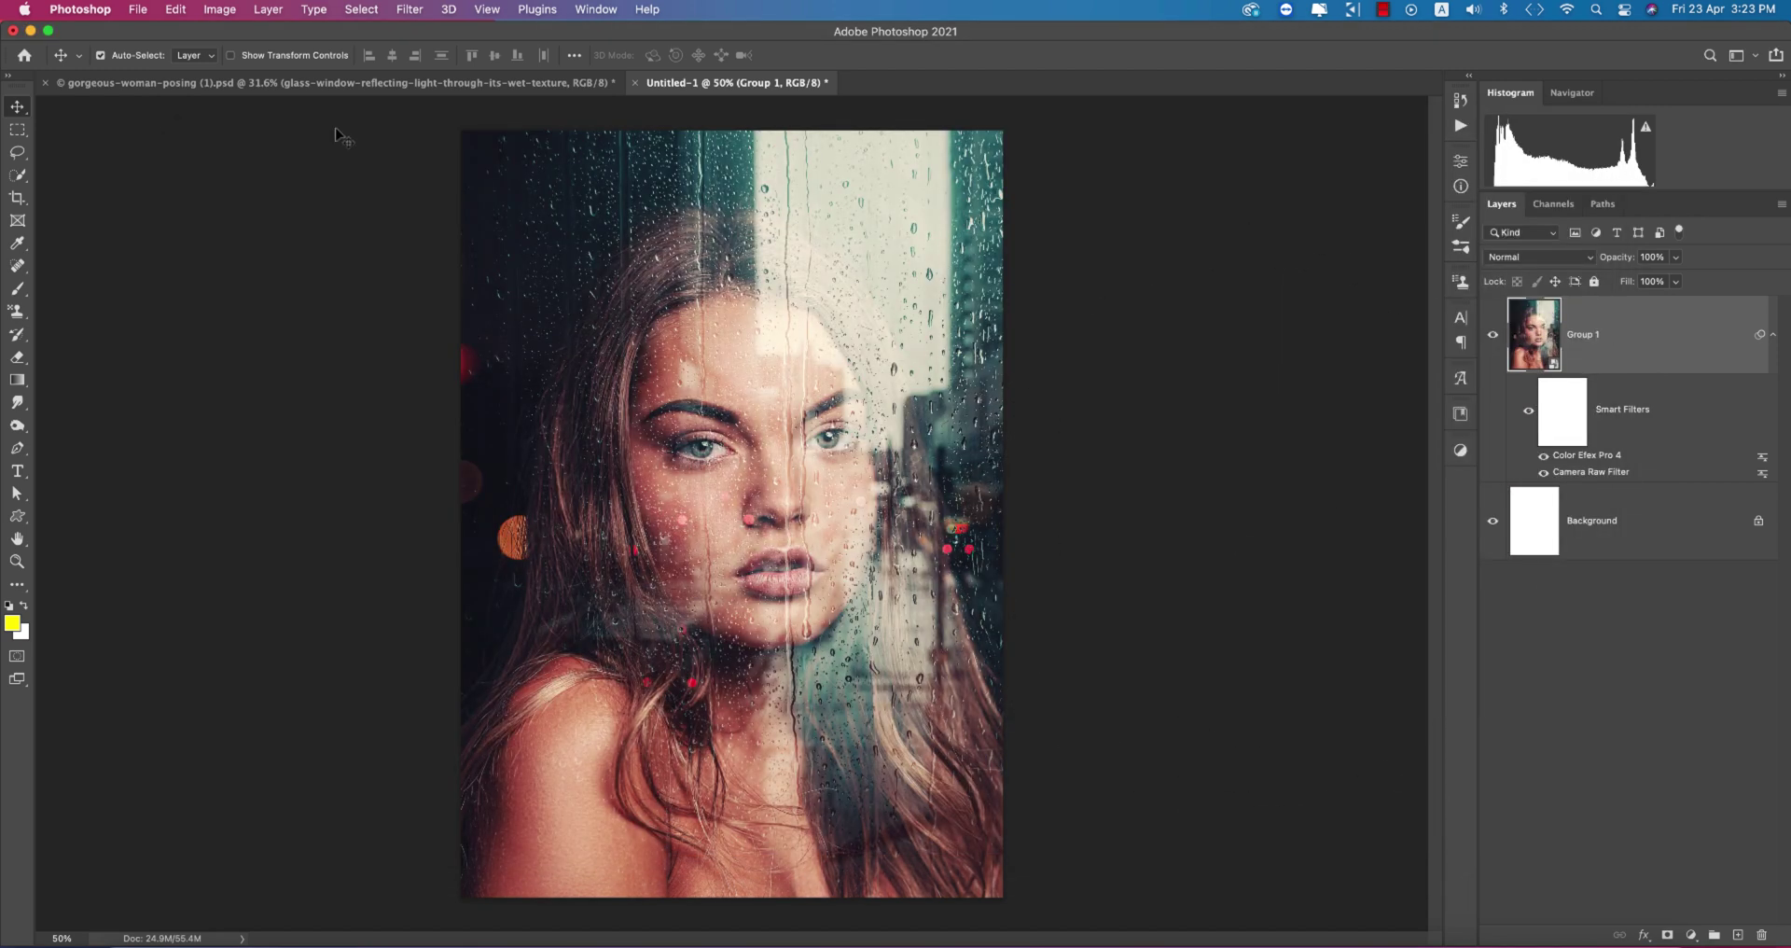
Place the closeup raindrops photo embedded and scale it up to fill the canvas
left_click(138, 9)
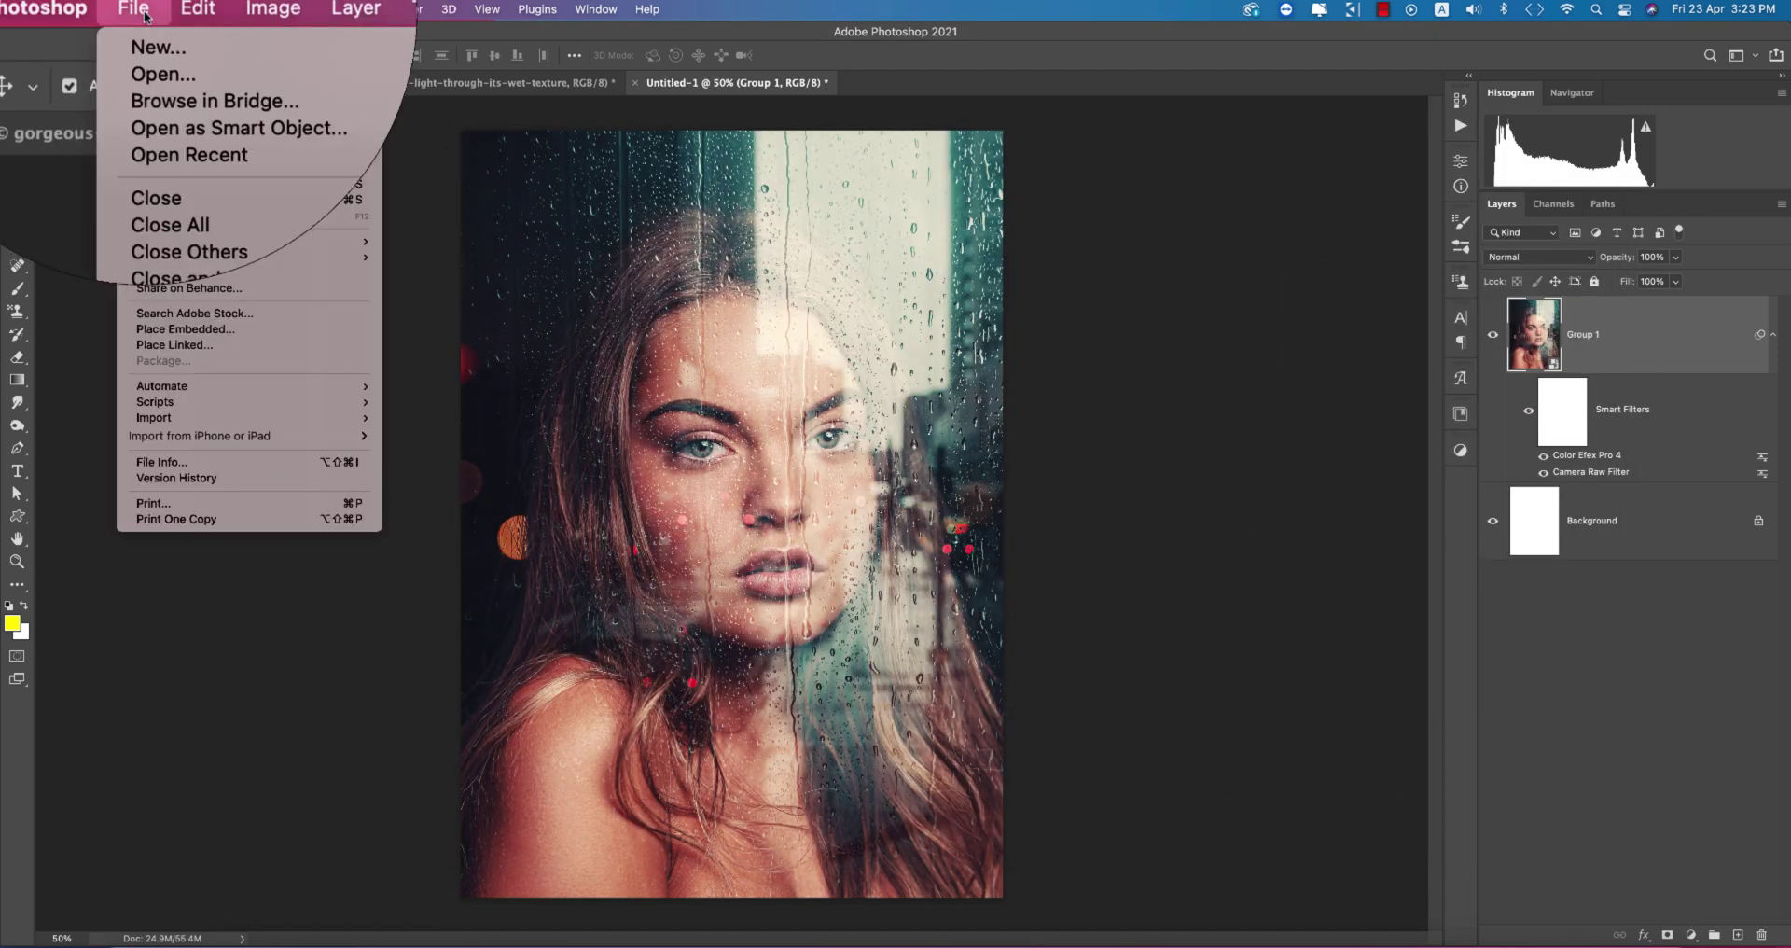
left_click(198, 337)
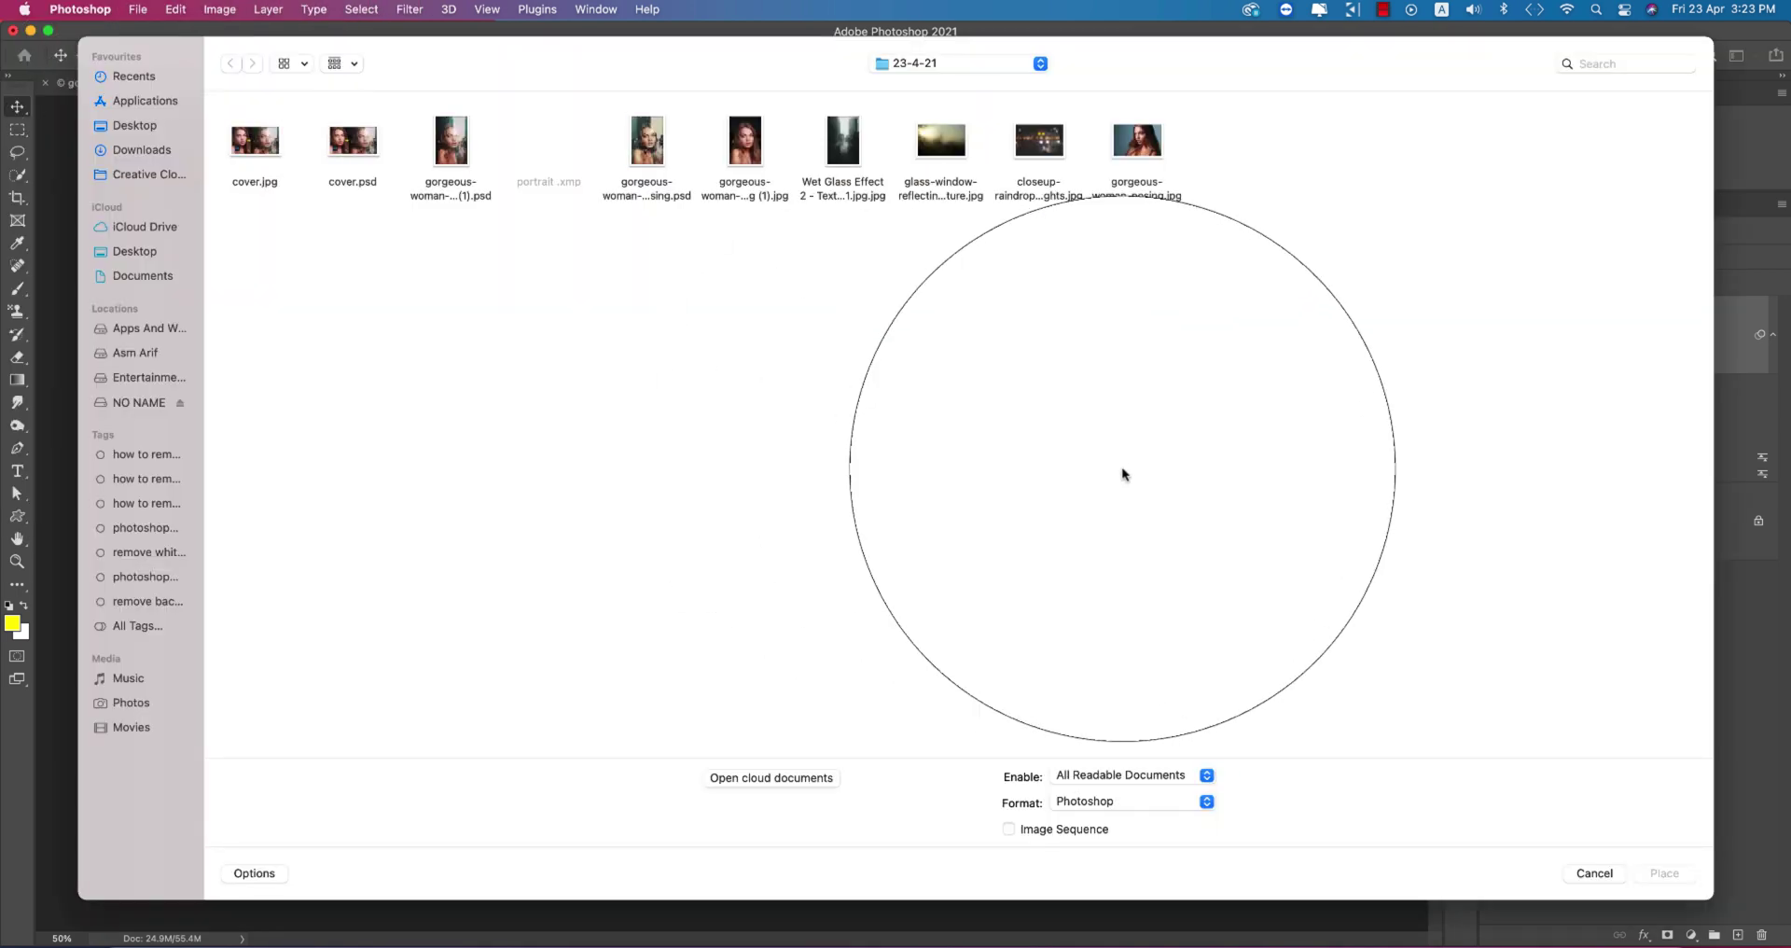
double_click(1038, 192)
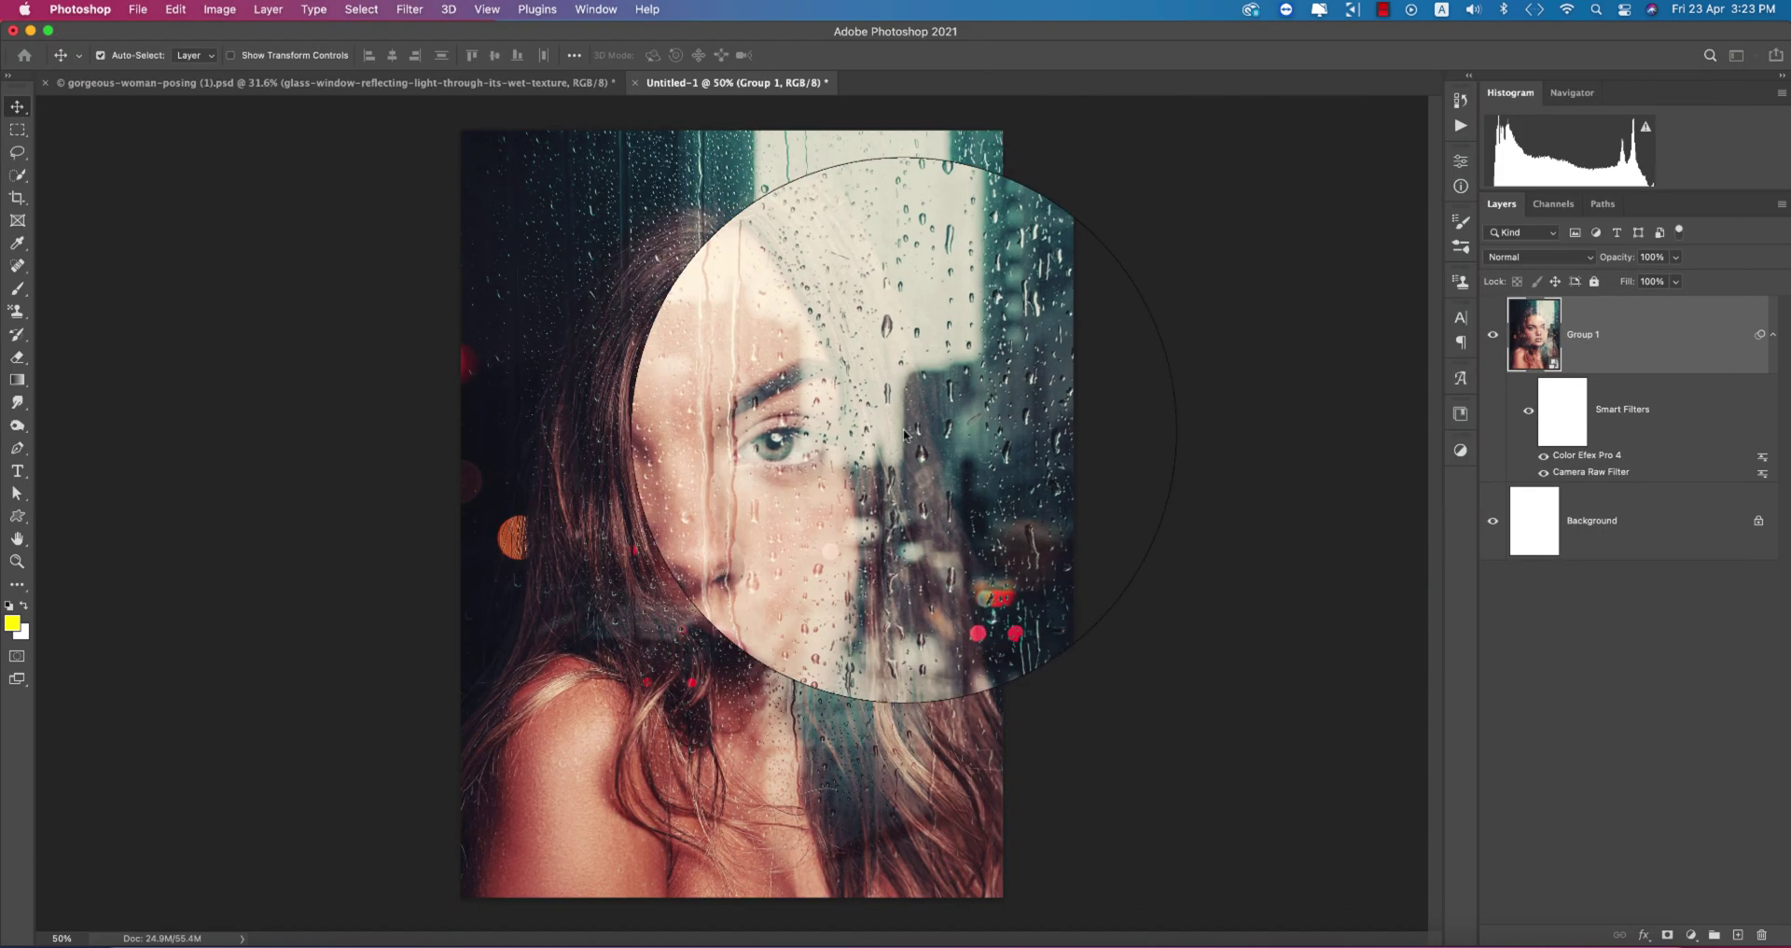
left_click_drag(732, 334, 942, 112)
left_click_drag(843, 443, 1116, 443)
Commit the raindrops layer, set it to Screen blending and reposition it
key("Return")
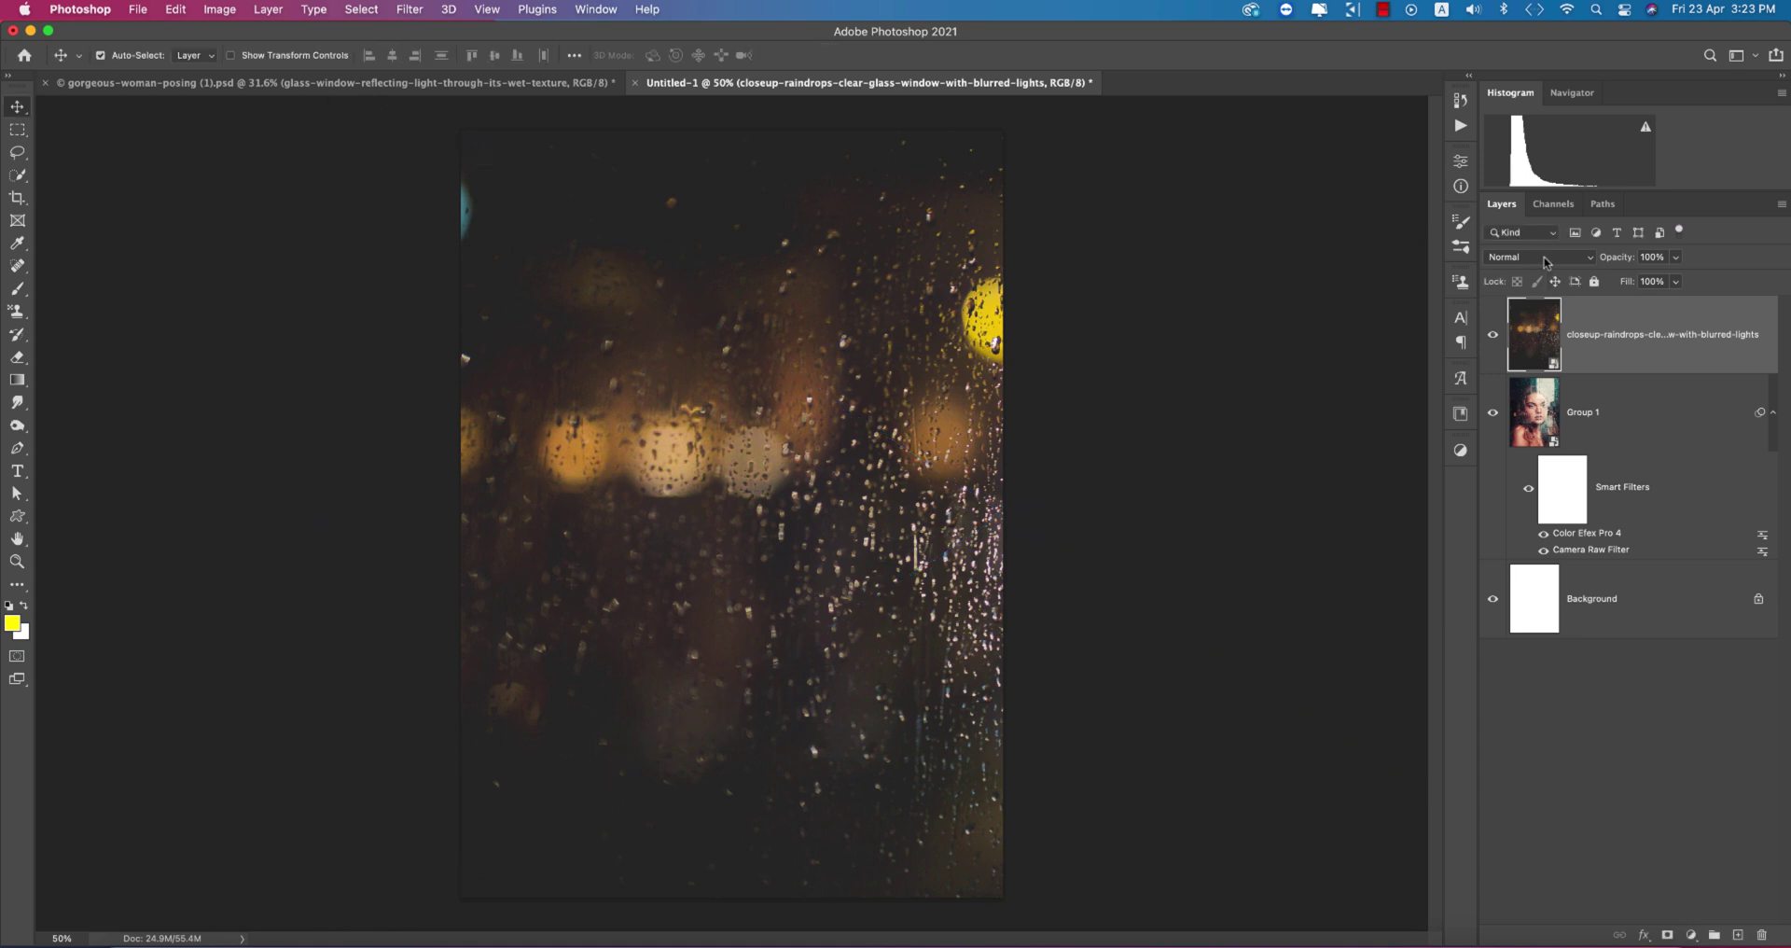
left_click(1539, 256)
left_click(1502, 410)
left_click_drag(902, 566, 975, 457)
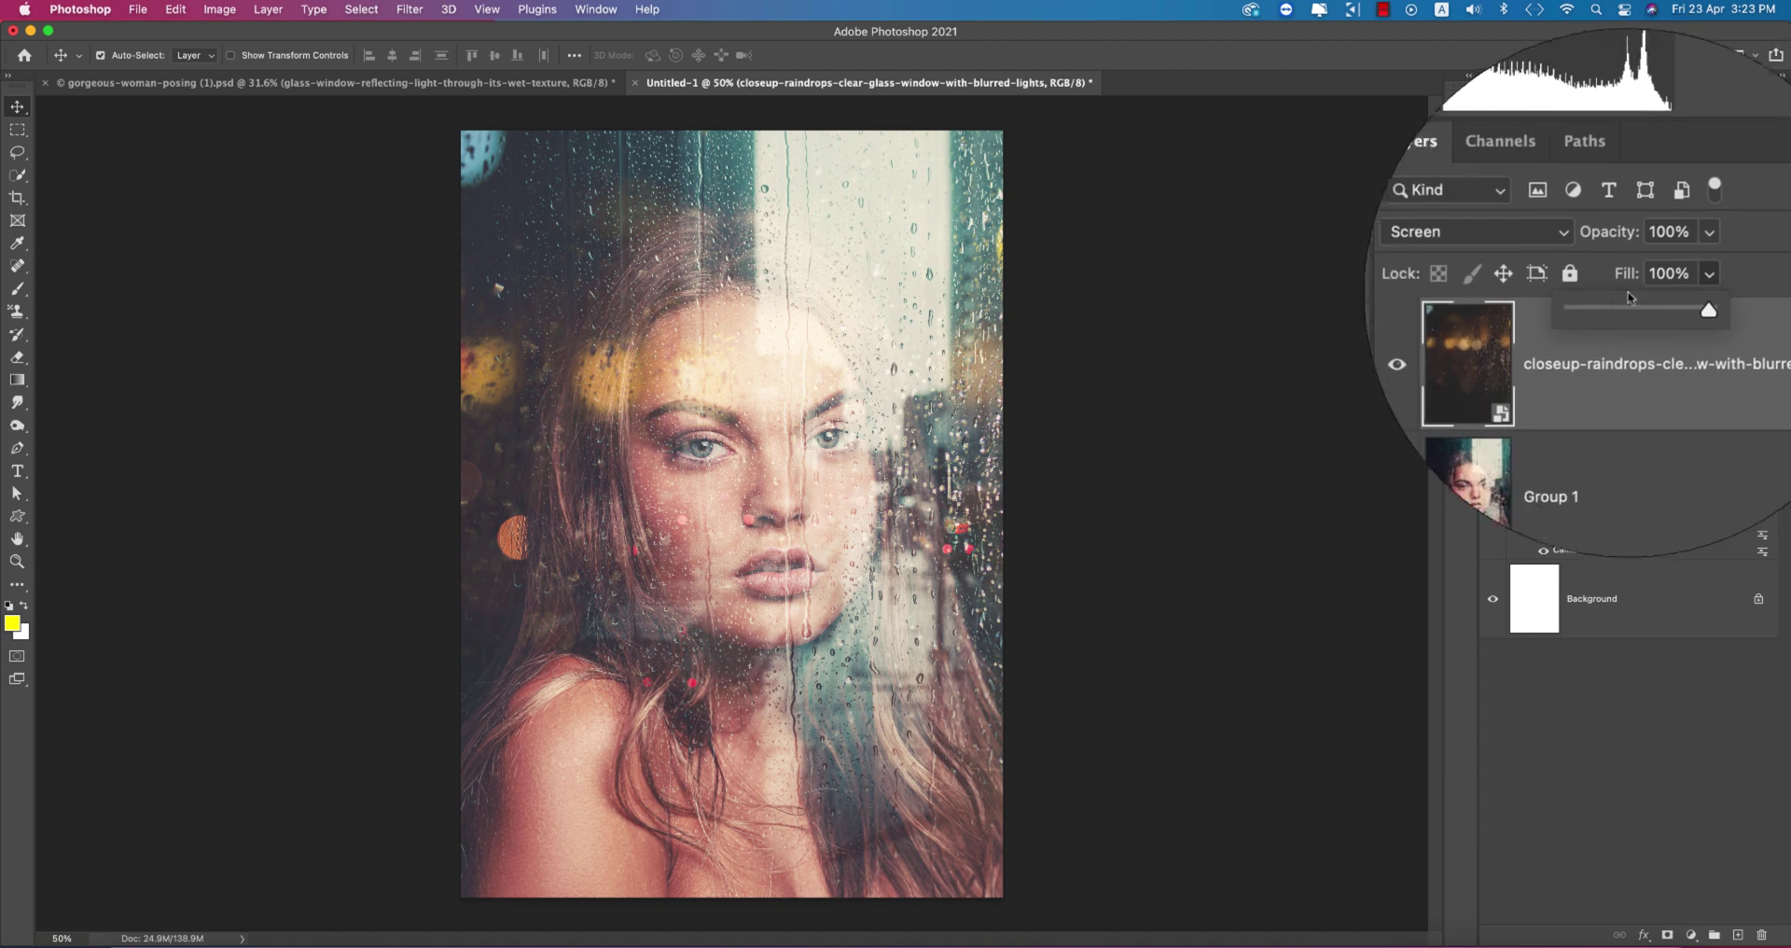
Lower the raindrops layer fill to 25% and toggle it to compare
left_click(1676, 395)
left_click_drag(1682, 415, 1618, 416)
left_click_drag(1618, 305, 1615, 305)
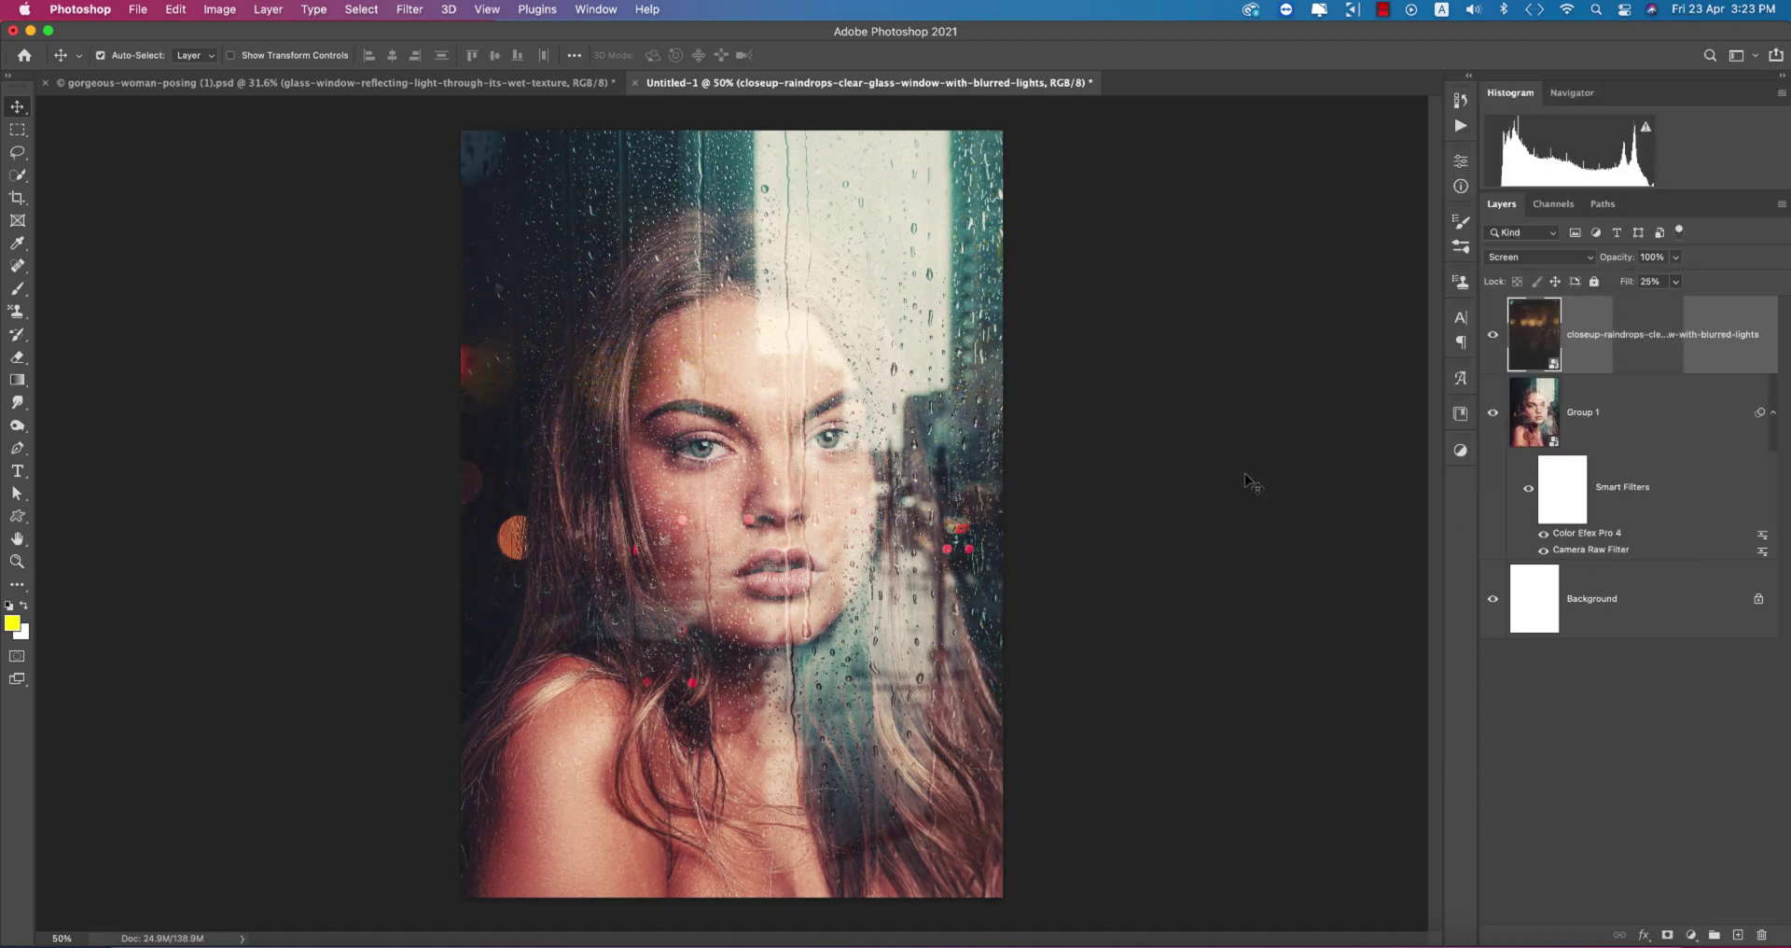
left_click(1244, 473)
left_click(1494, 338)
left_click(1493, 338)
Add a Levels adjustment layer with the black input raised to 9
left_click(1596, 317)
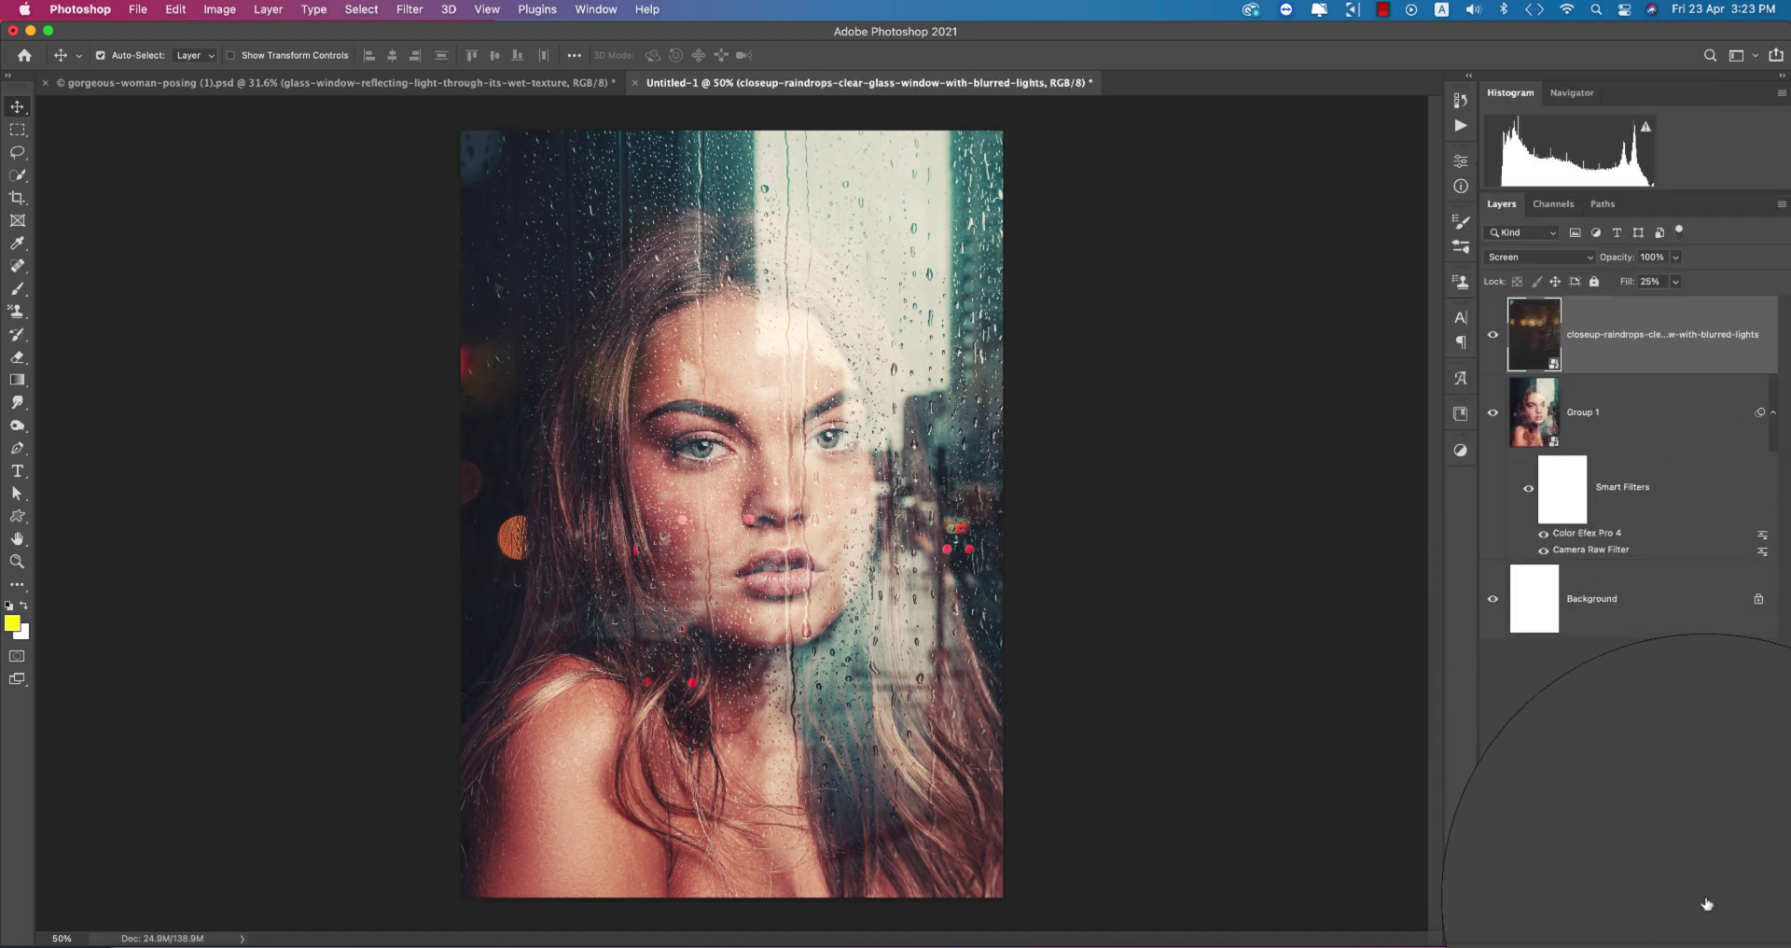
left_click(1691, 935)
left_click(1679, 585)
left_click_drag(1292, 345, 1294, 346)
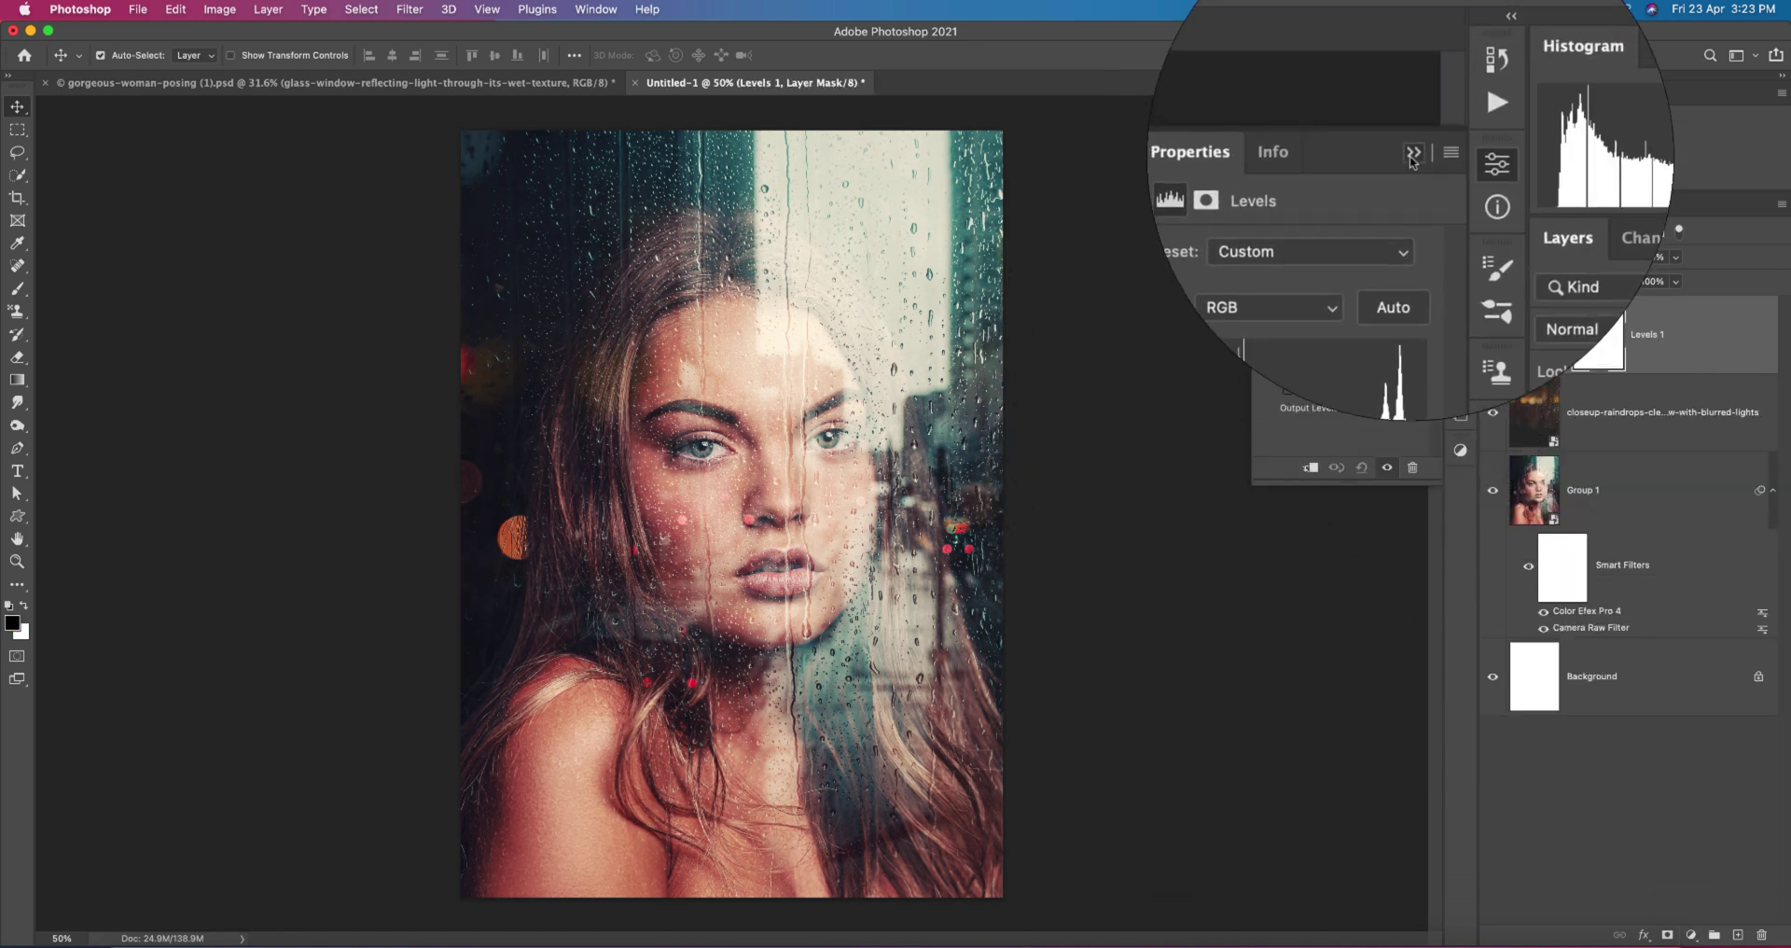
key("super+s")
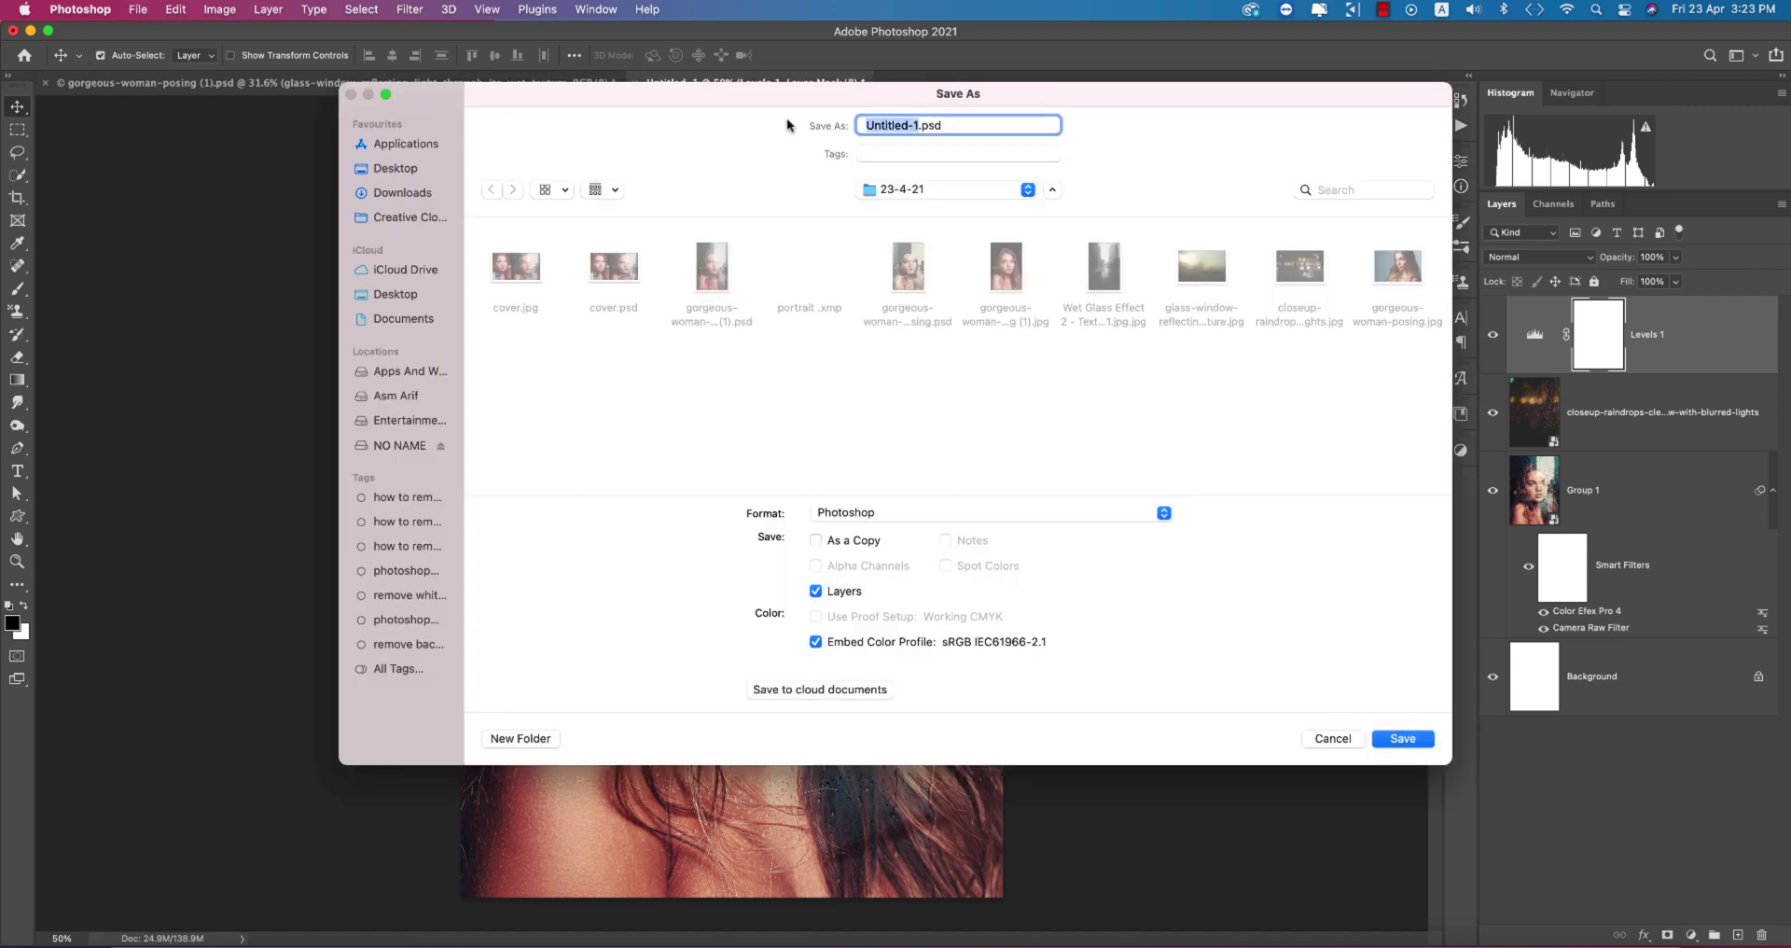
Save the document as tutorial glass.psd with Maximize Compatibility
type("tutoria")
key("Return")
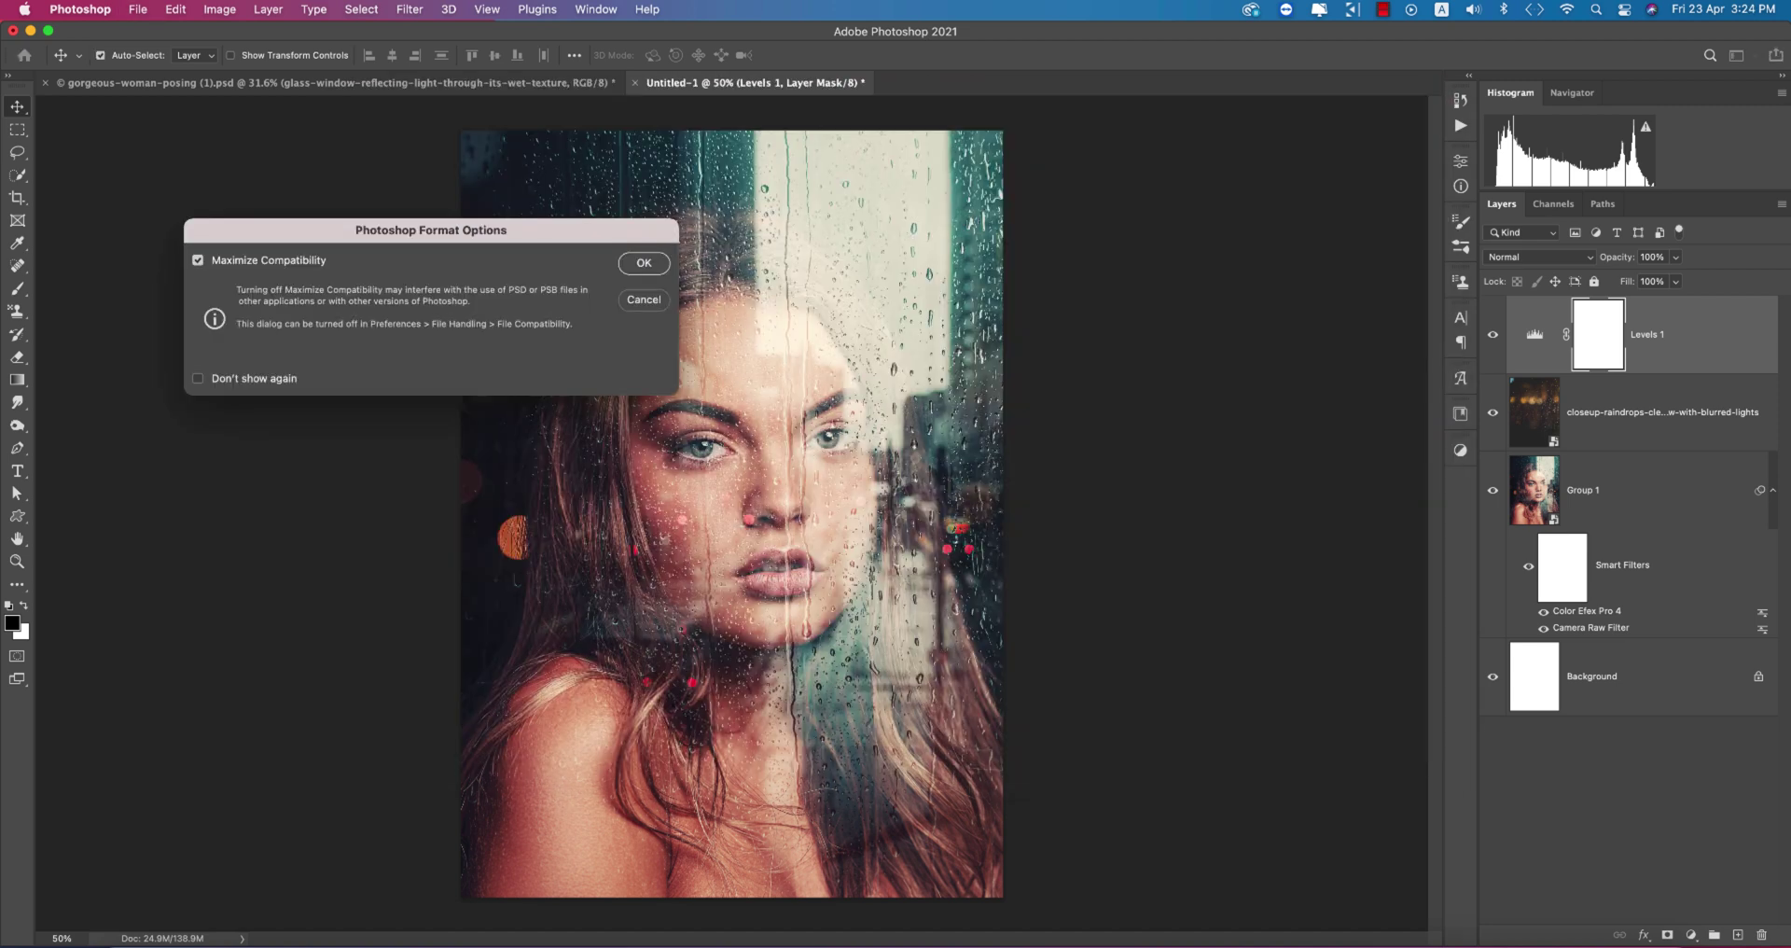
key("Return")
Save a JPEG copy, tutorial glass.jpg, at maximum quality 12
key("super+shift+s")
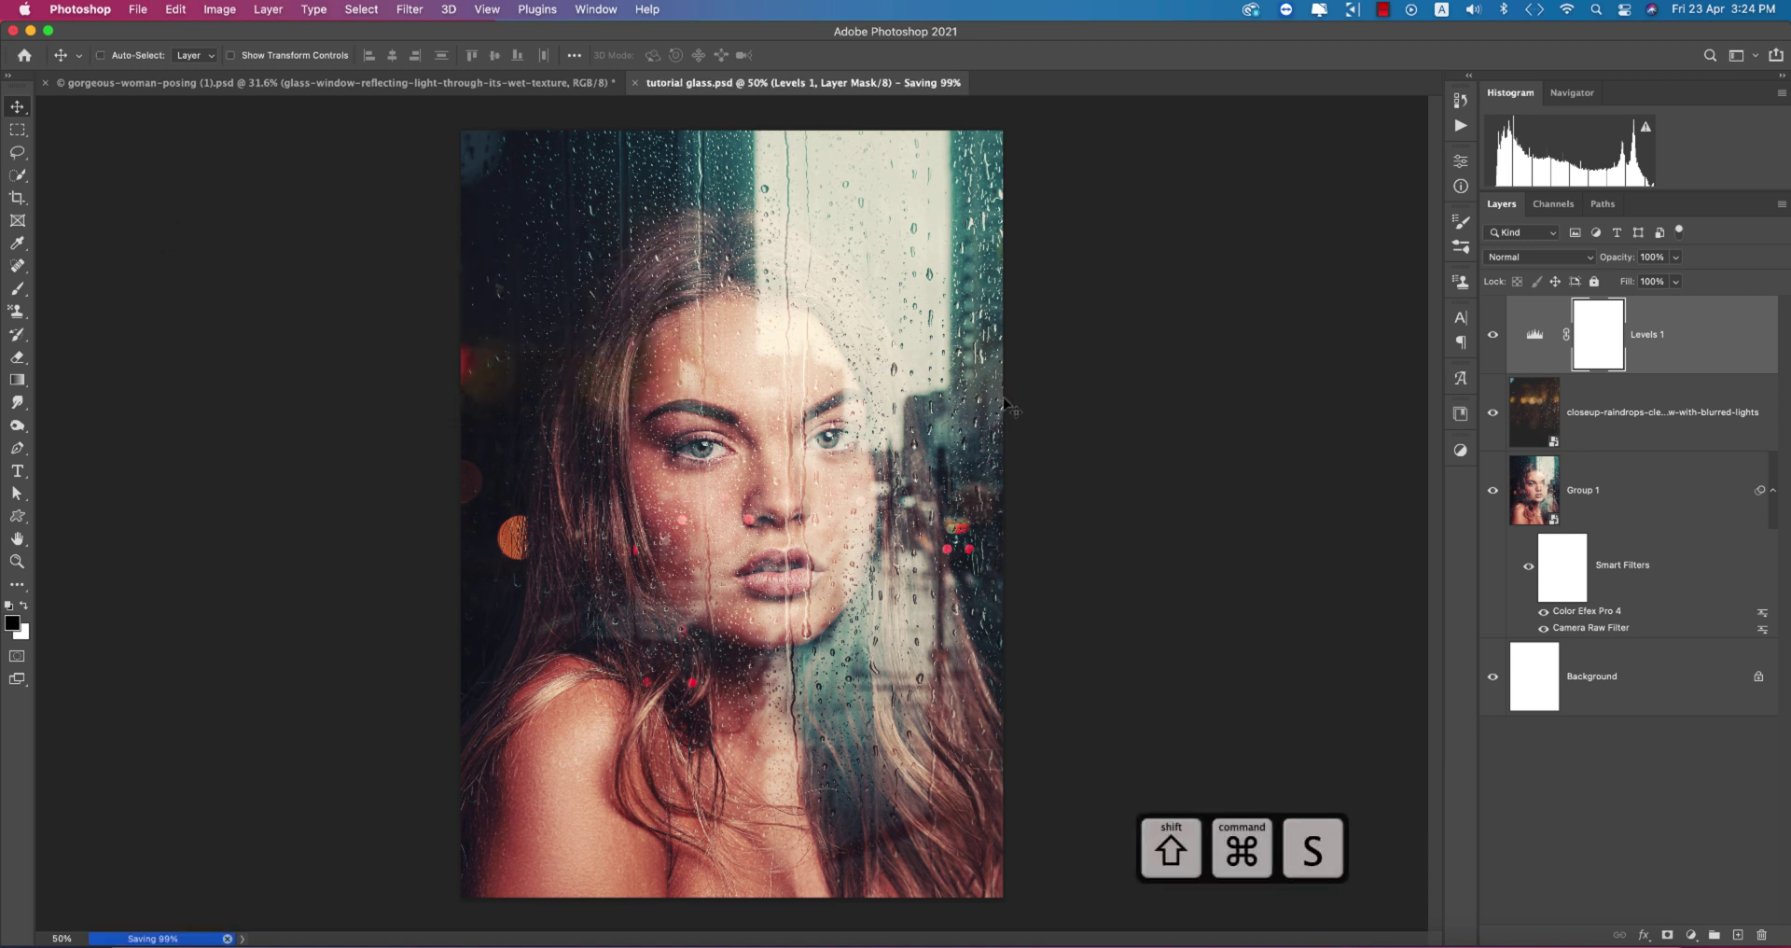
key("Return")
key("super+shift+s")
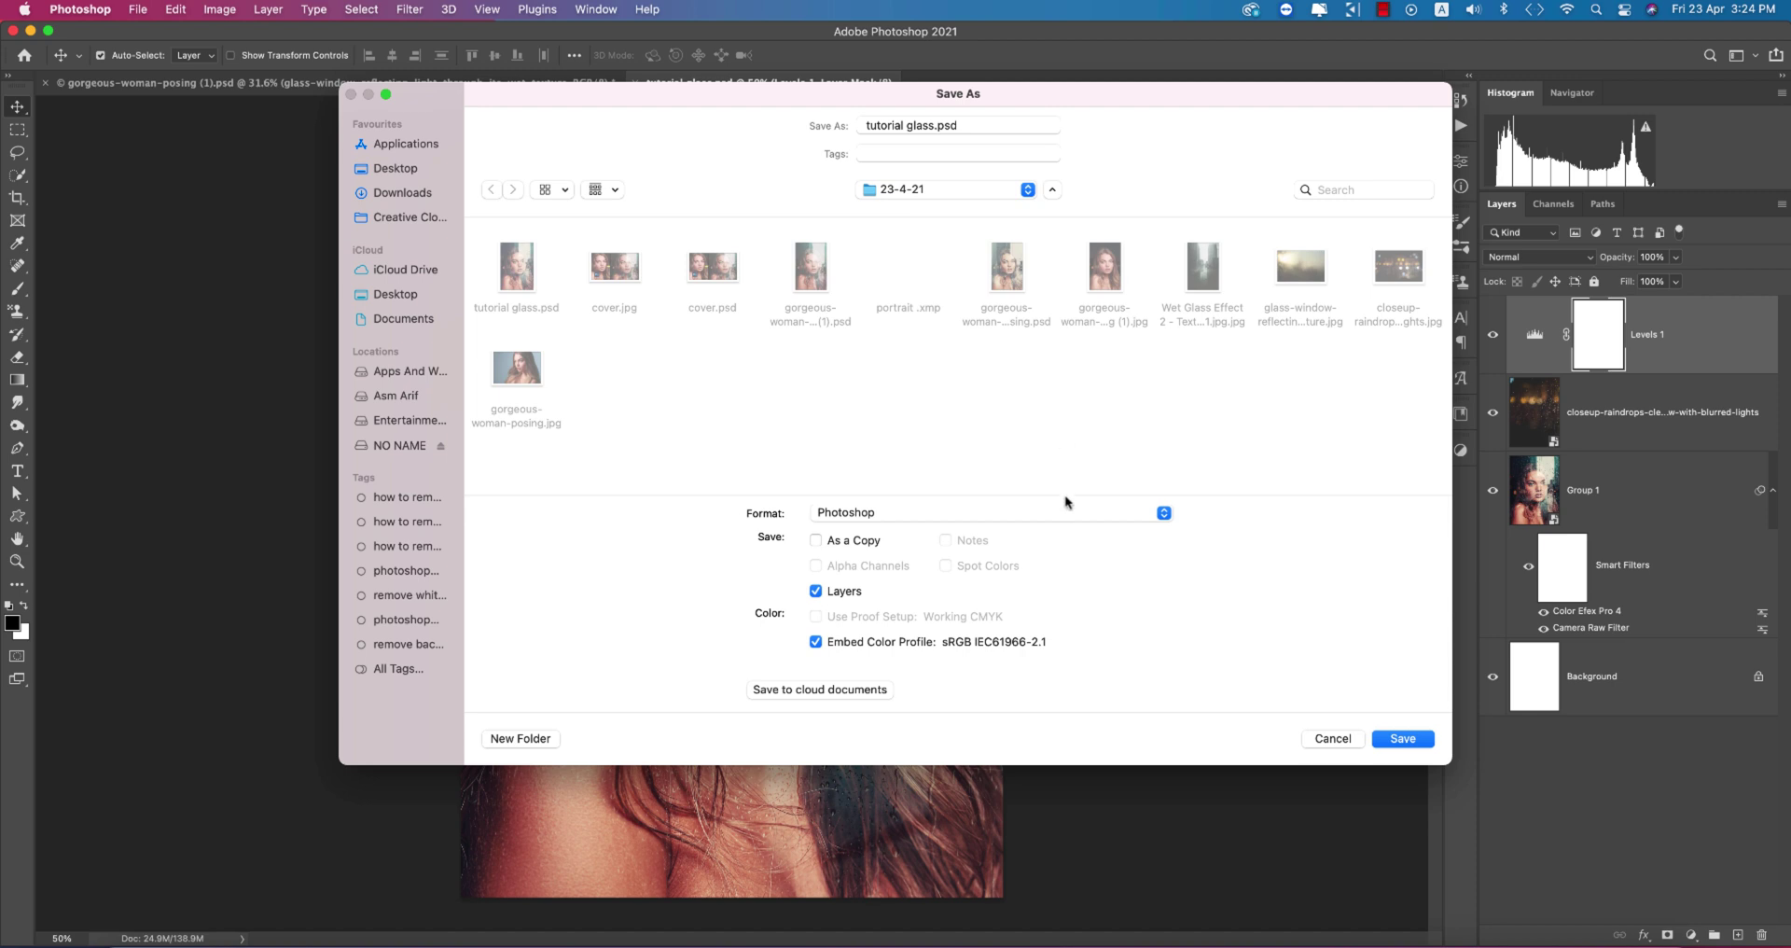
left_click(1045, 513)
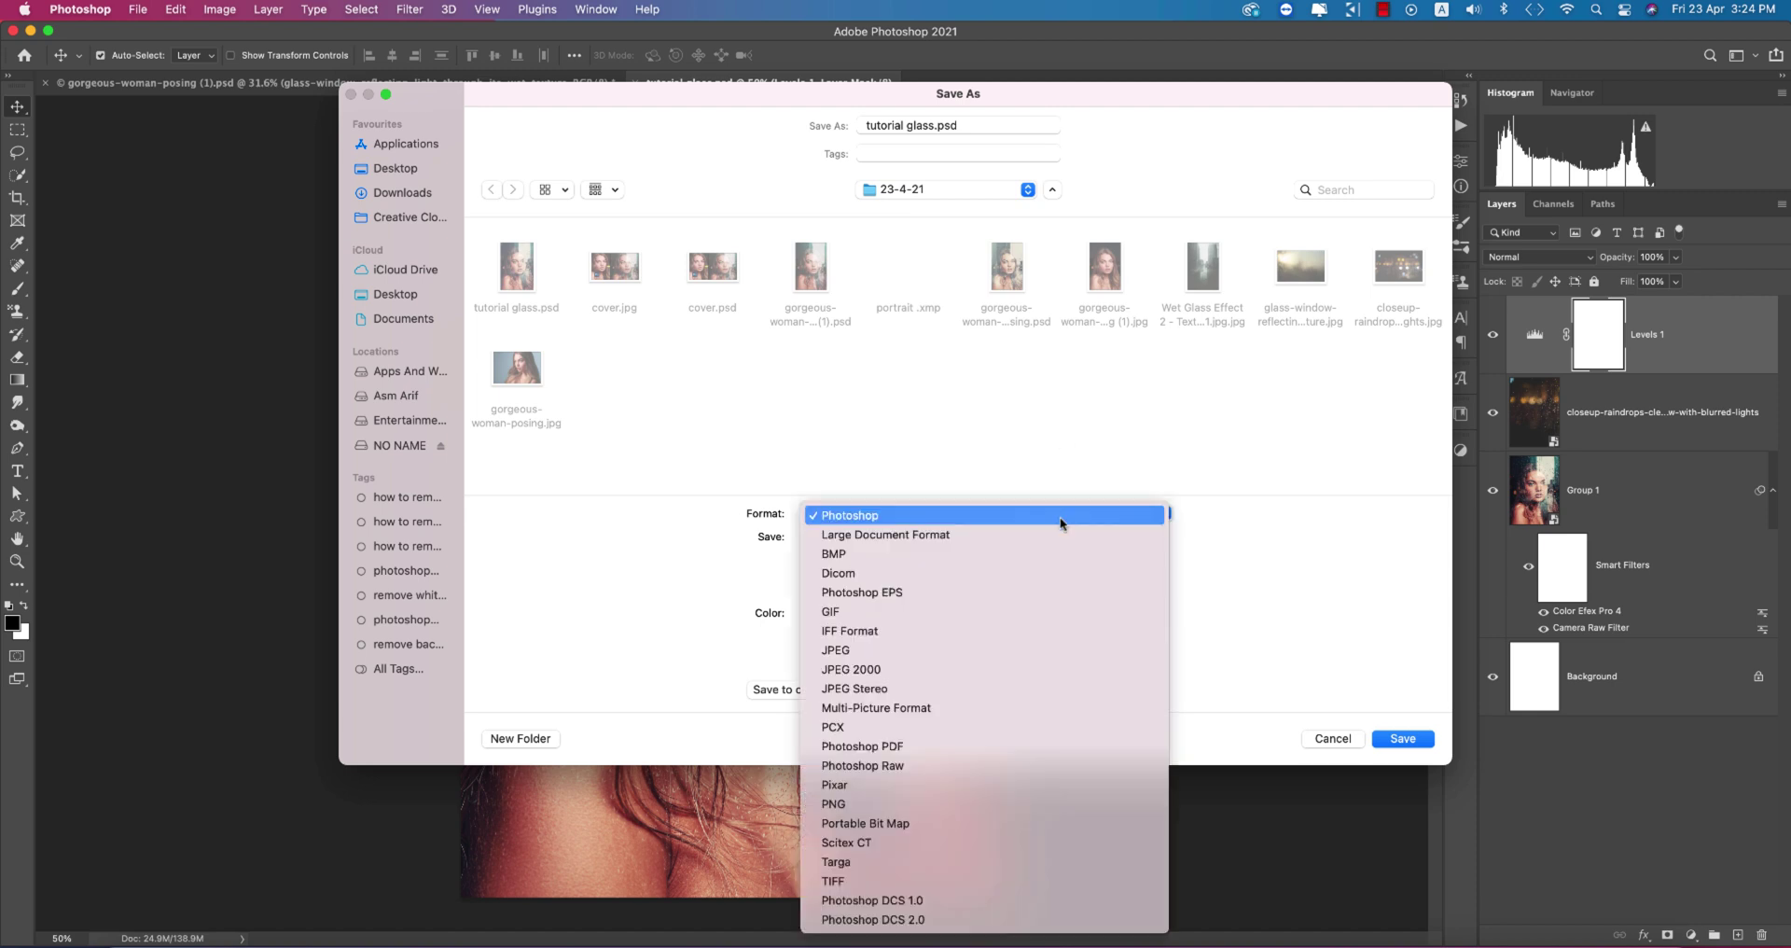
left_click(1043, 653)
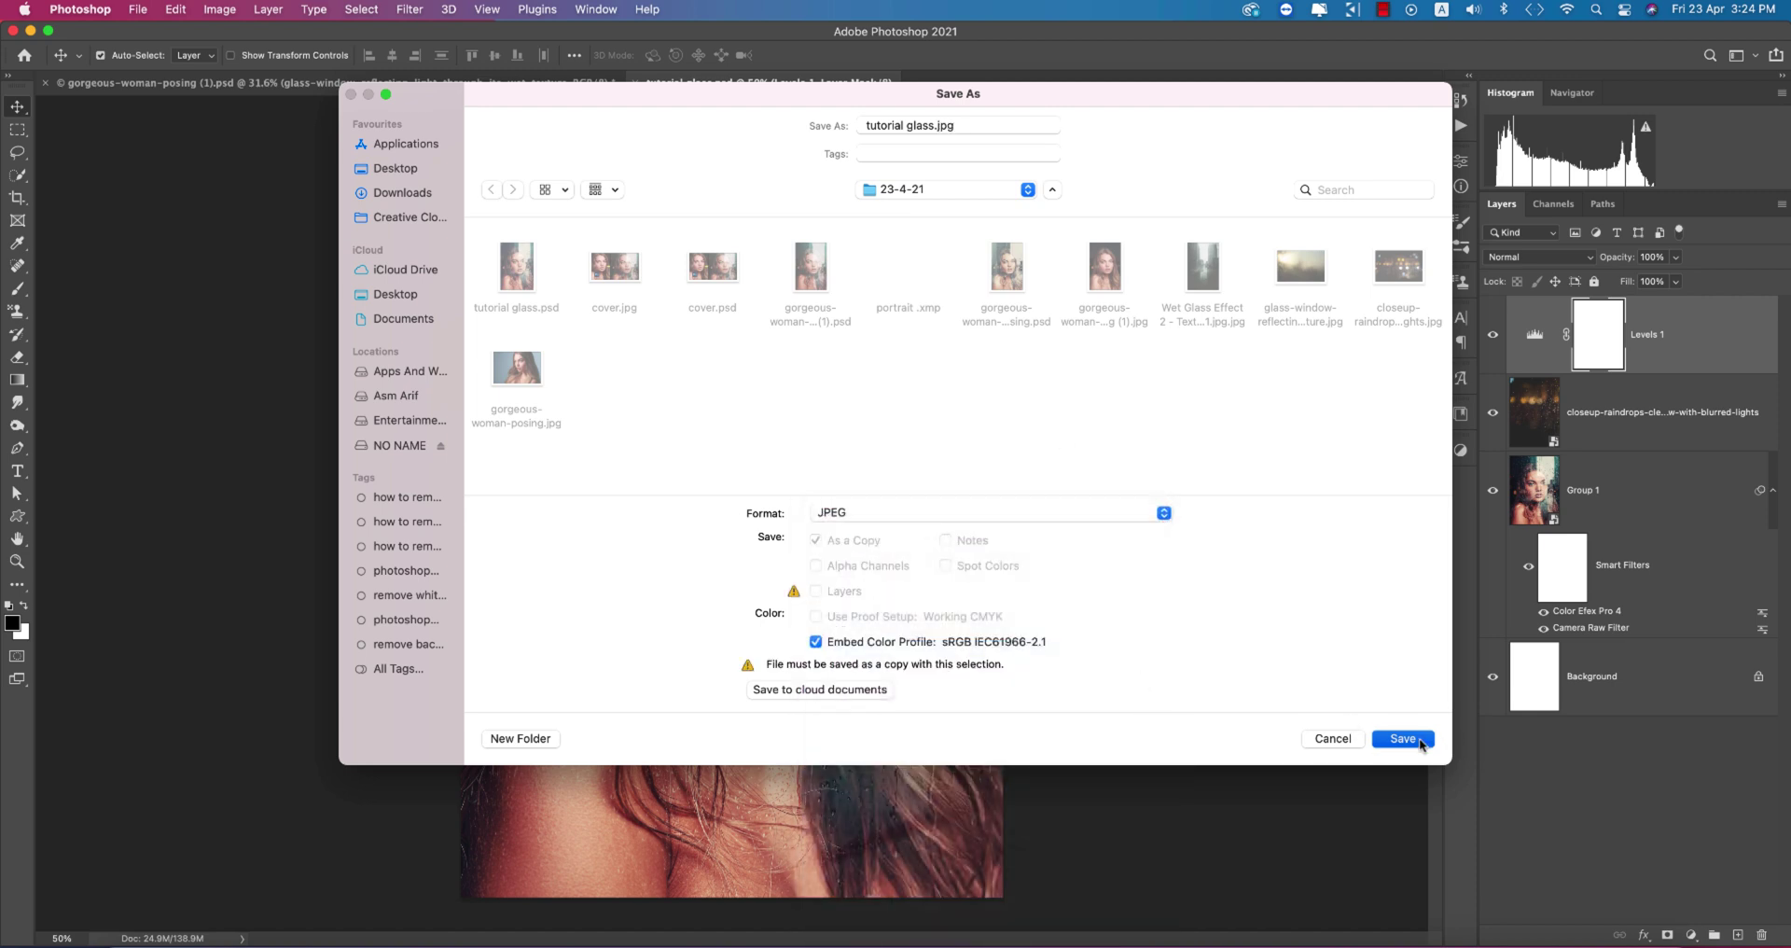
left_click(1420, 741)
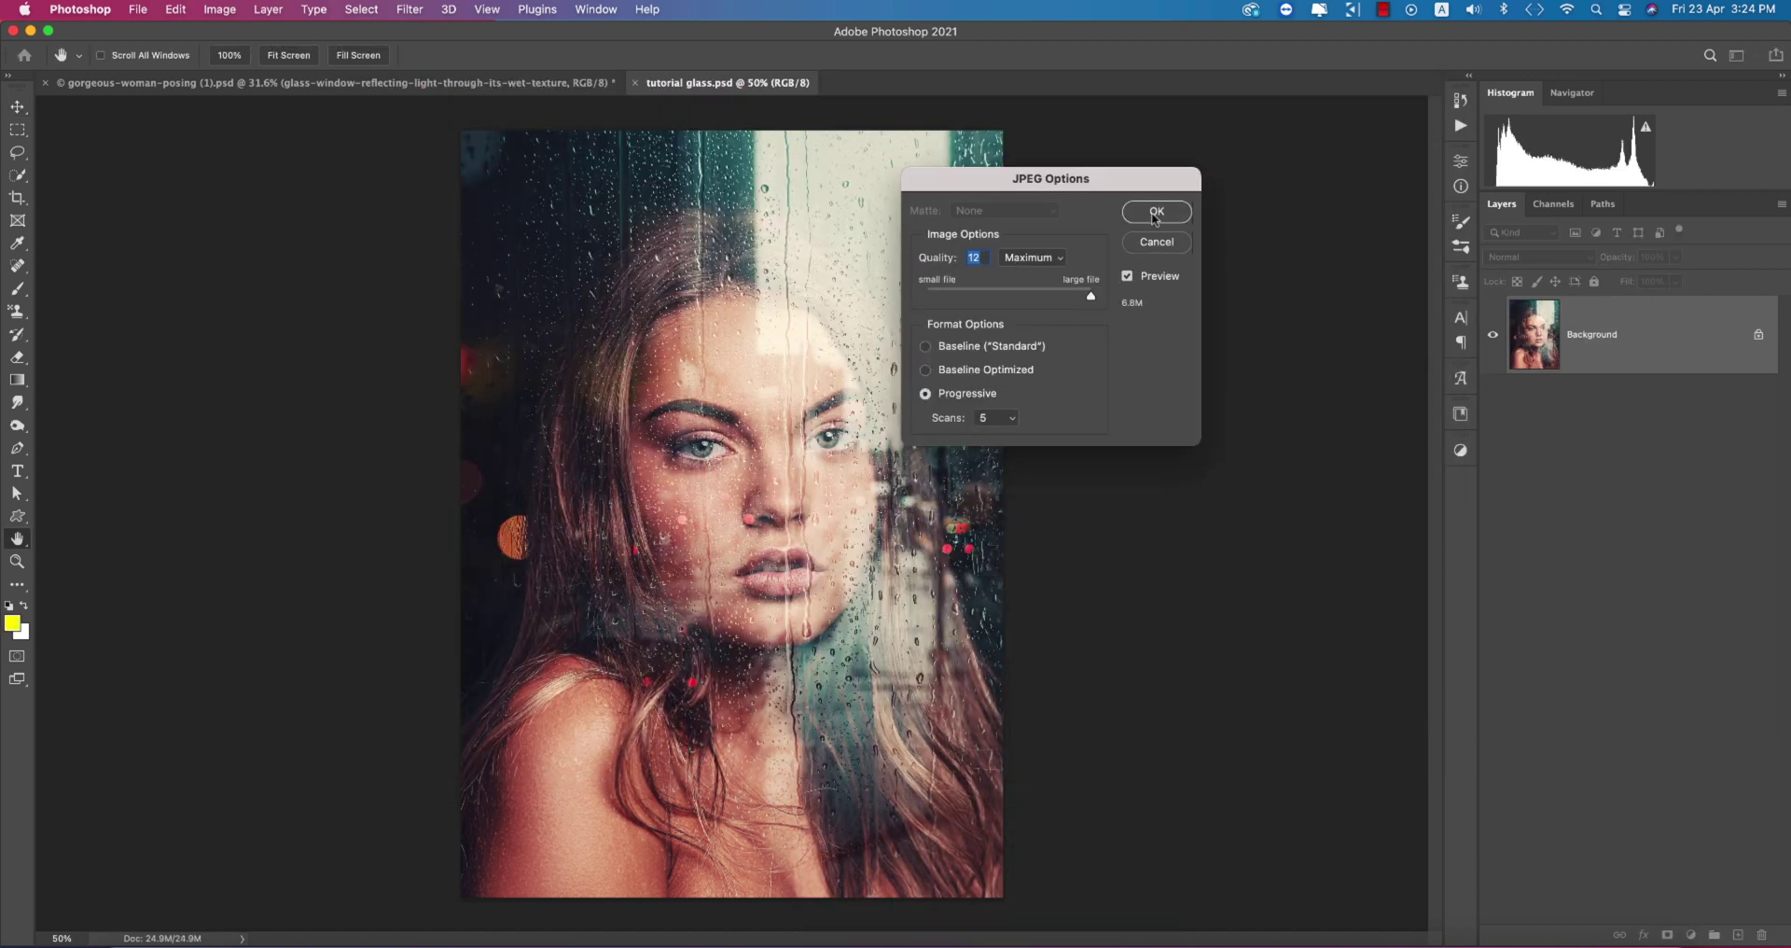
left_click(1154, 214)
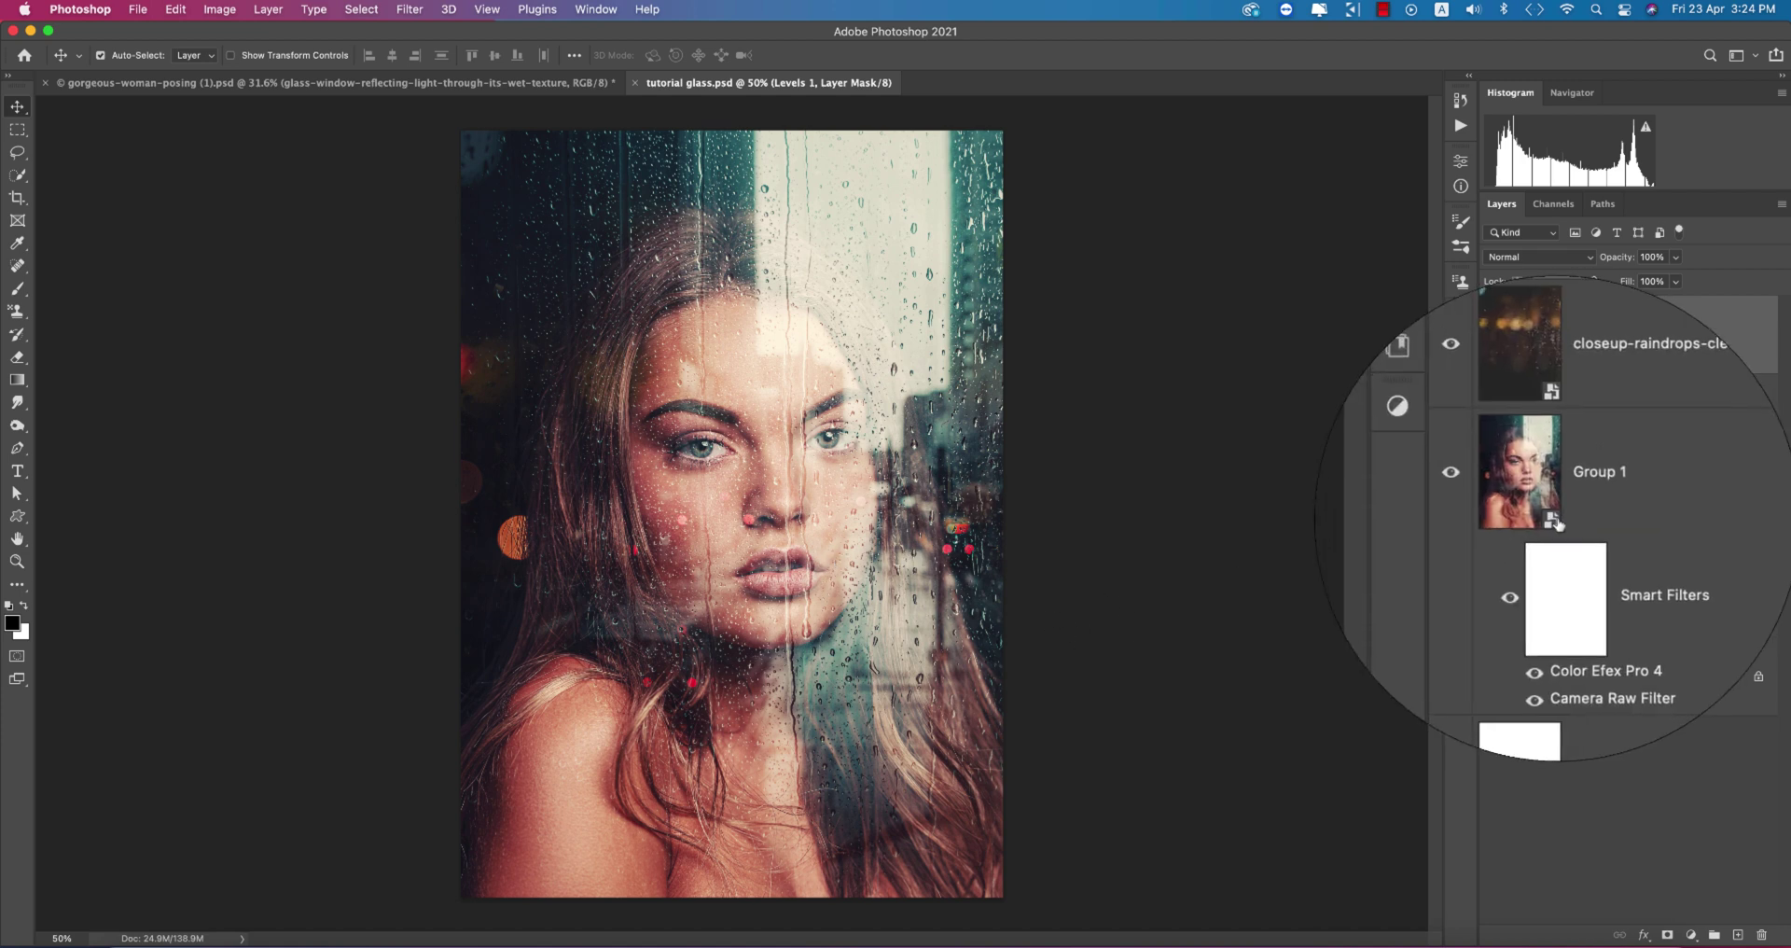
Give Group 1 a red label, open its contents, and open the nested girl smart object as girl.psb
right_click(1488, 485)
left_click(1524, 578)
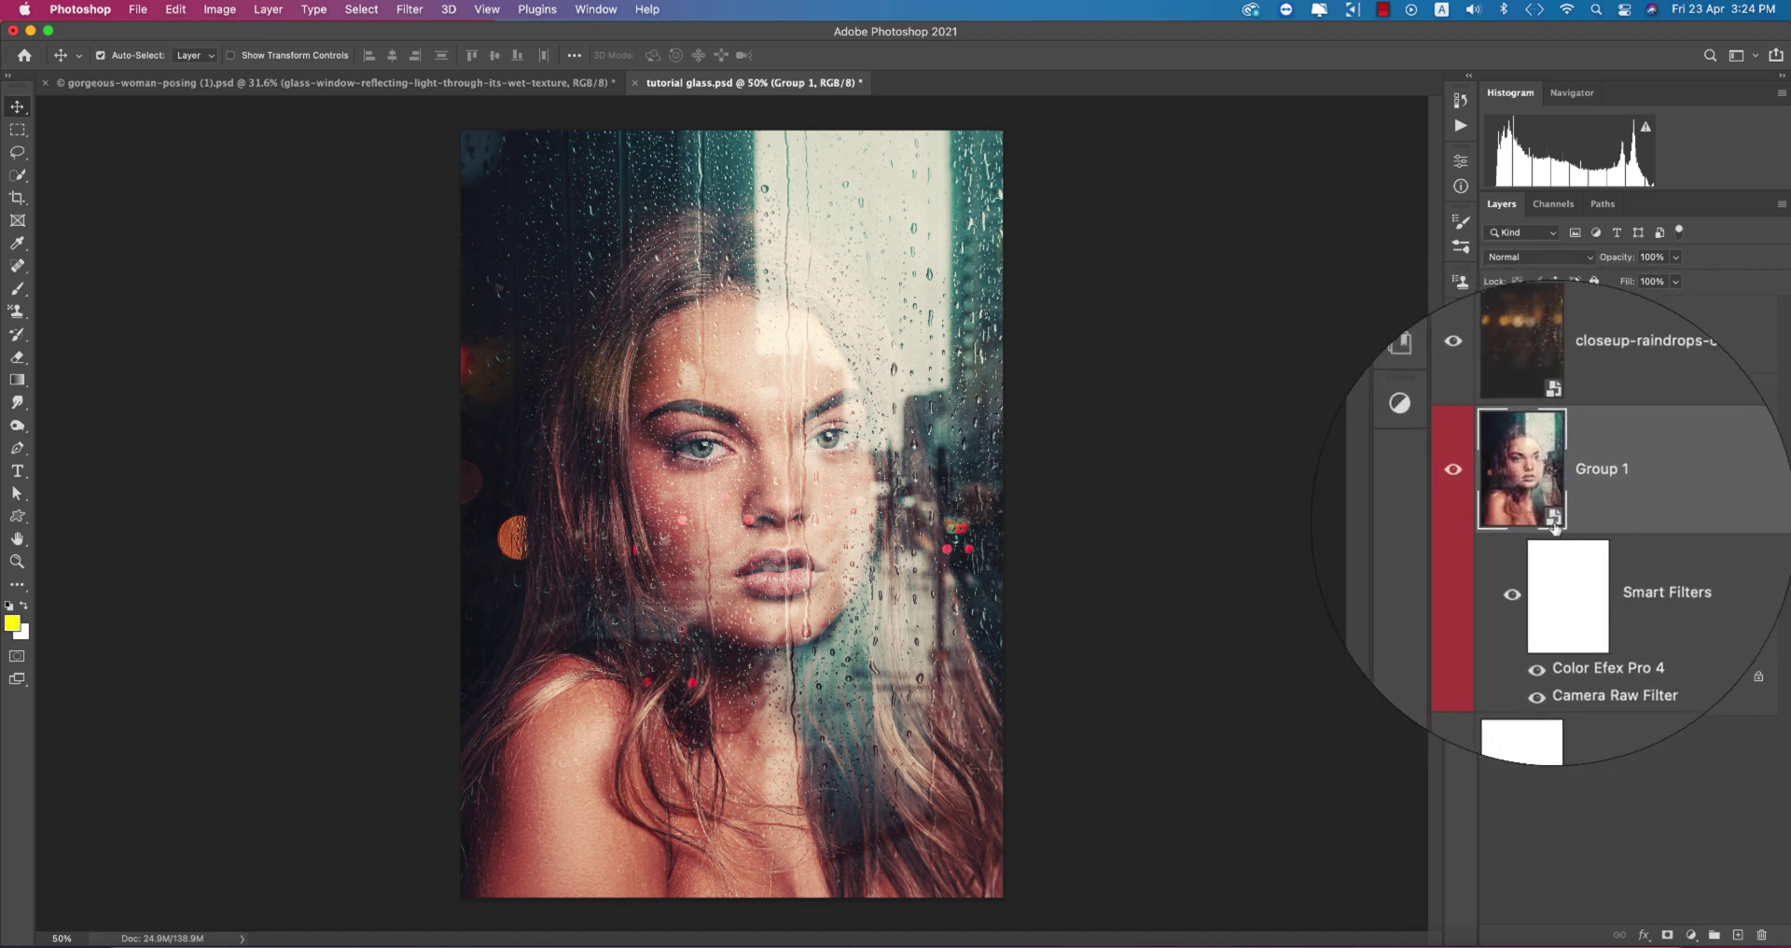
double_click(1555, 525)
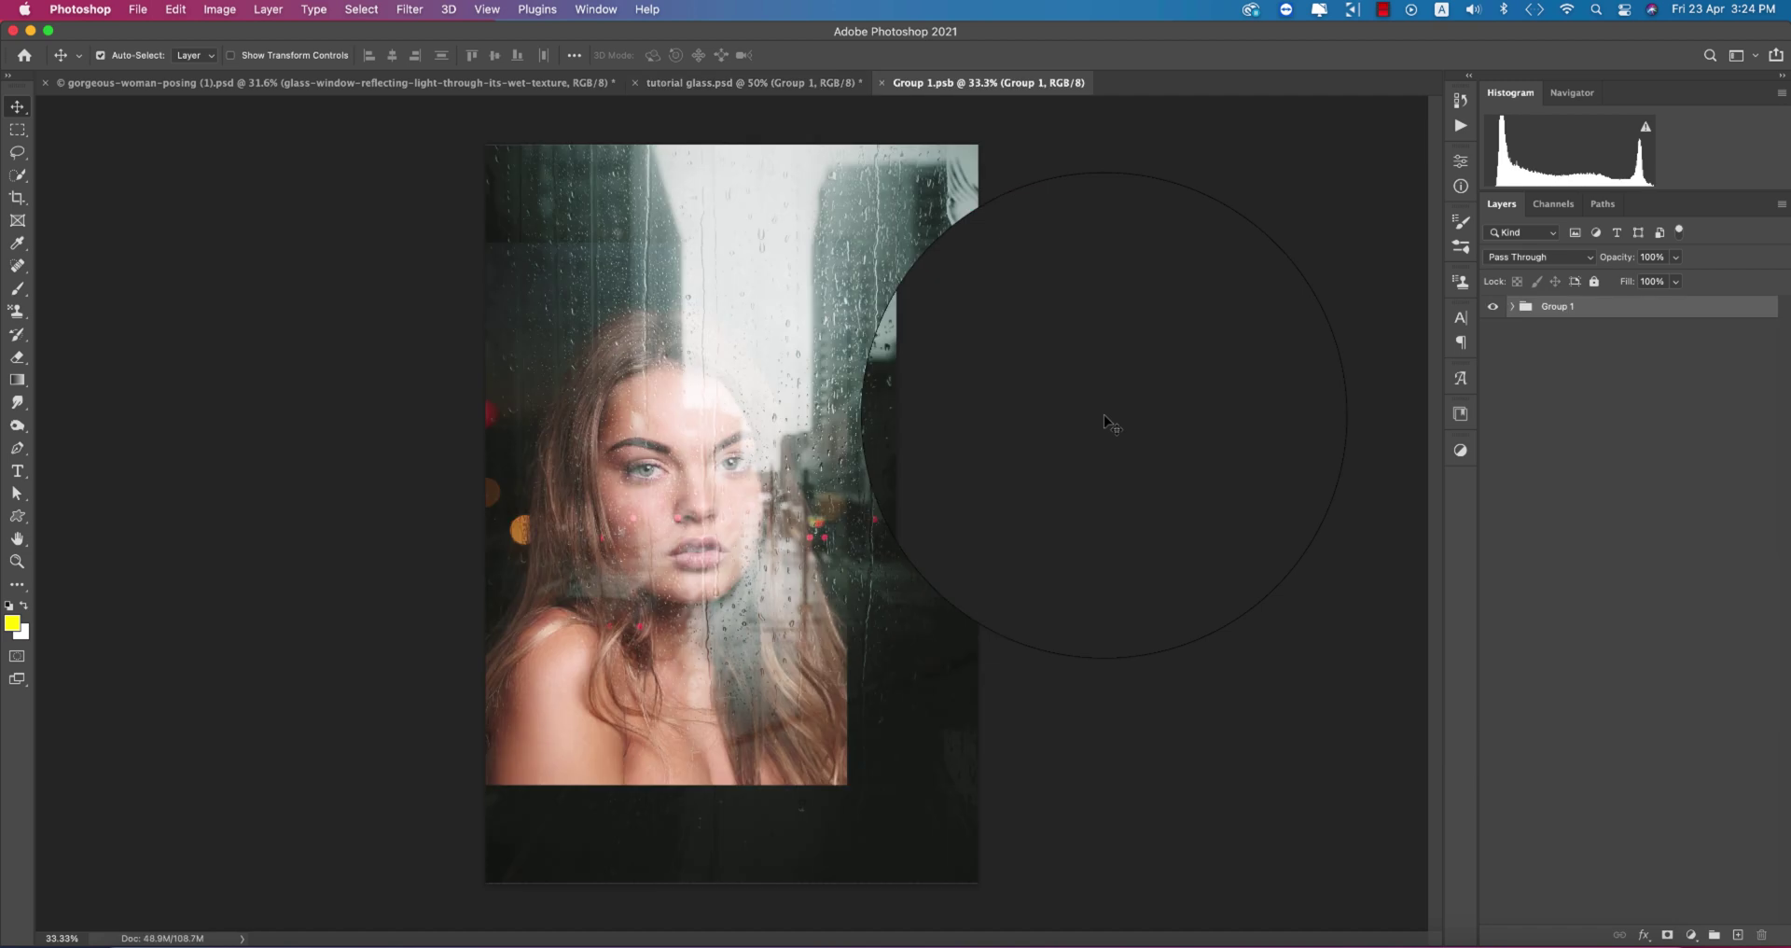
left_click(1511, 307)
double_click(1577, 437)
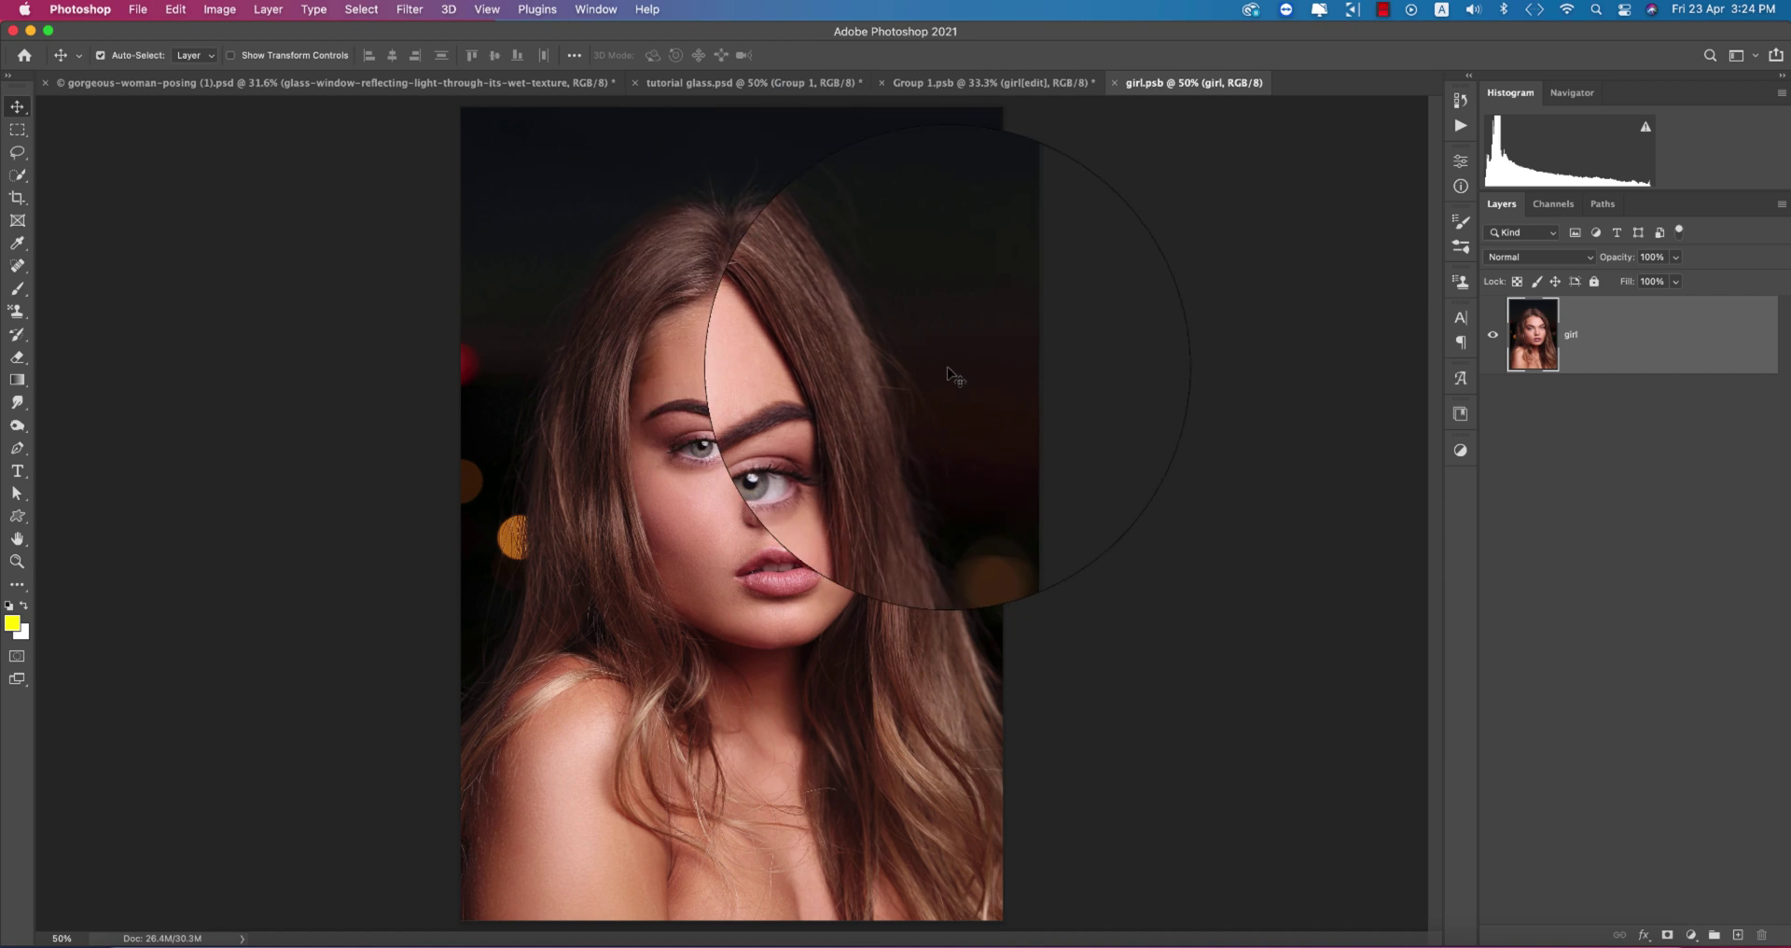
Place gorgeous-woman-posing.jpg as an embedded layer in girl.psb
left_click(137, 10)
left_click(183, 340)
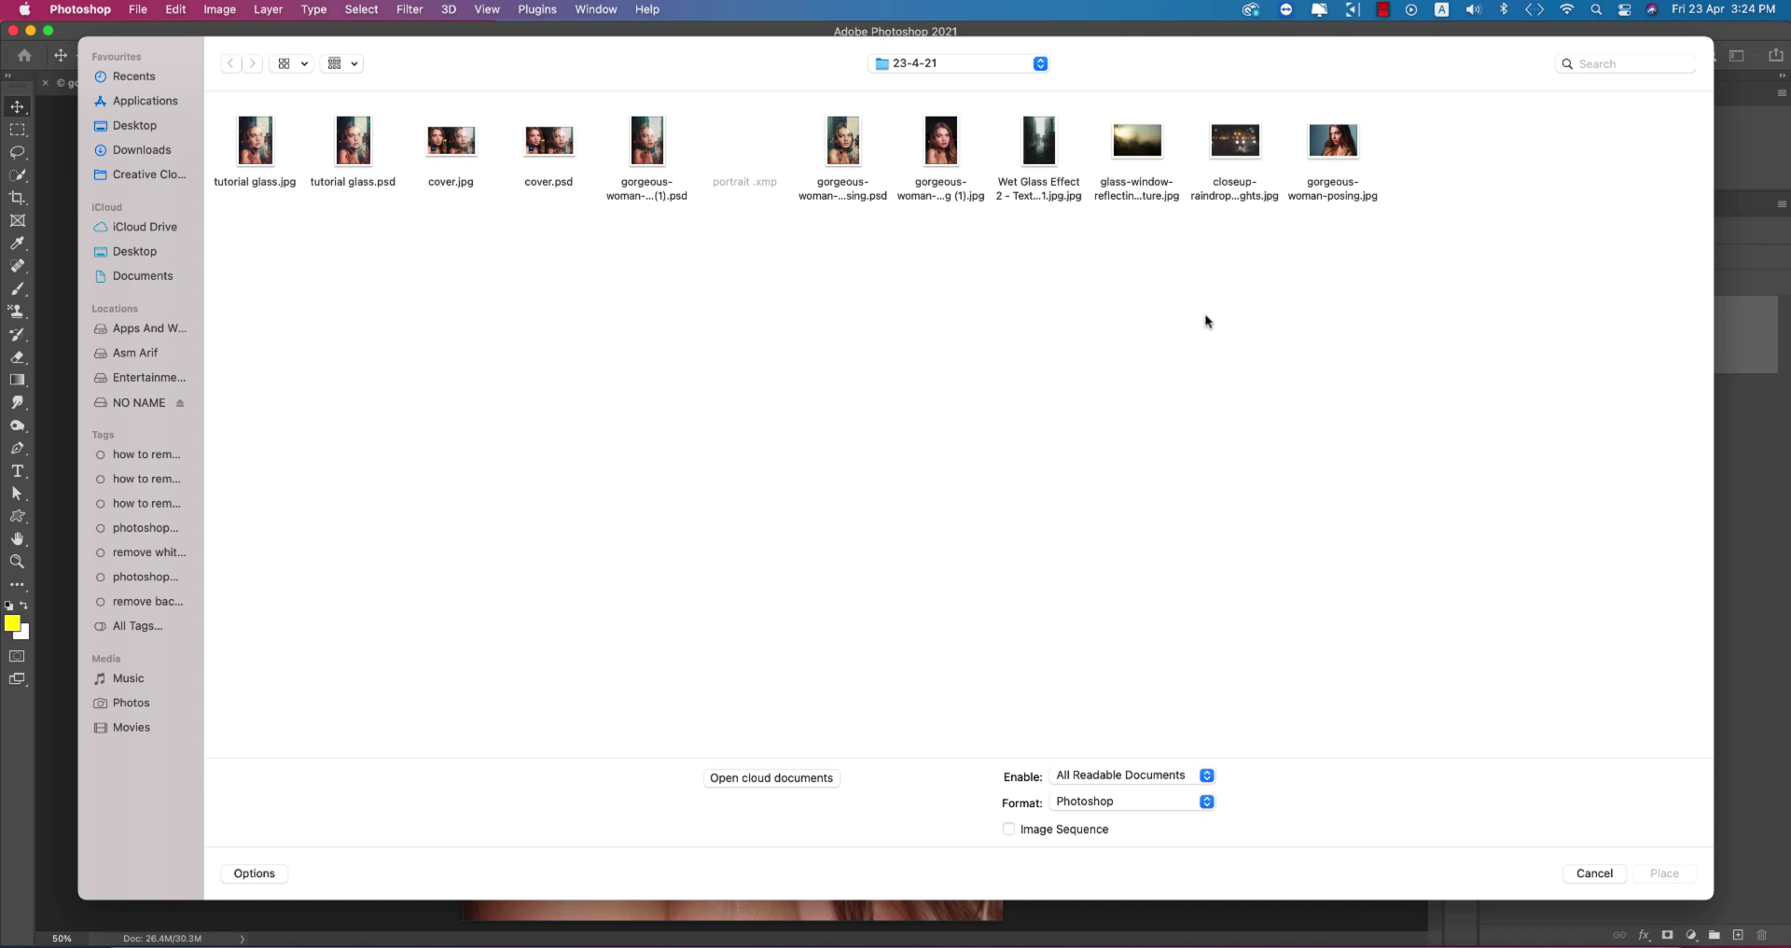
double_click(1324, 159)
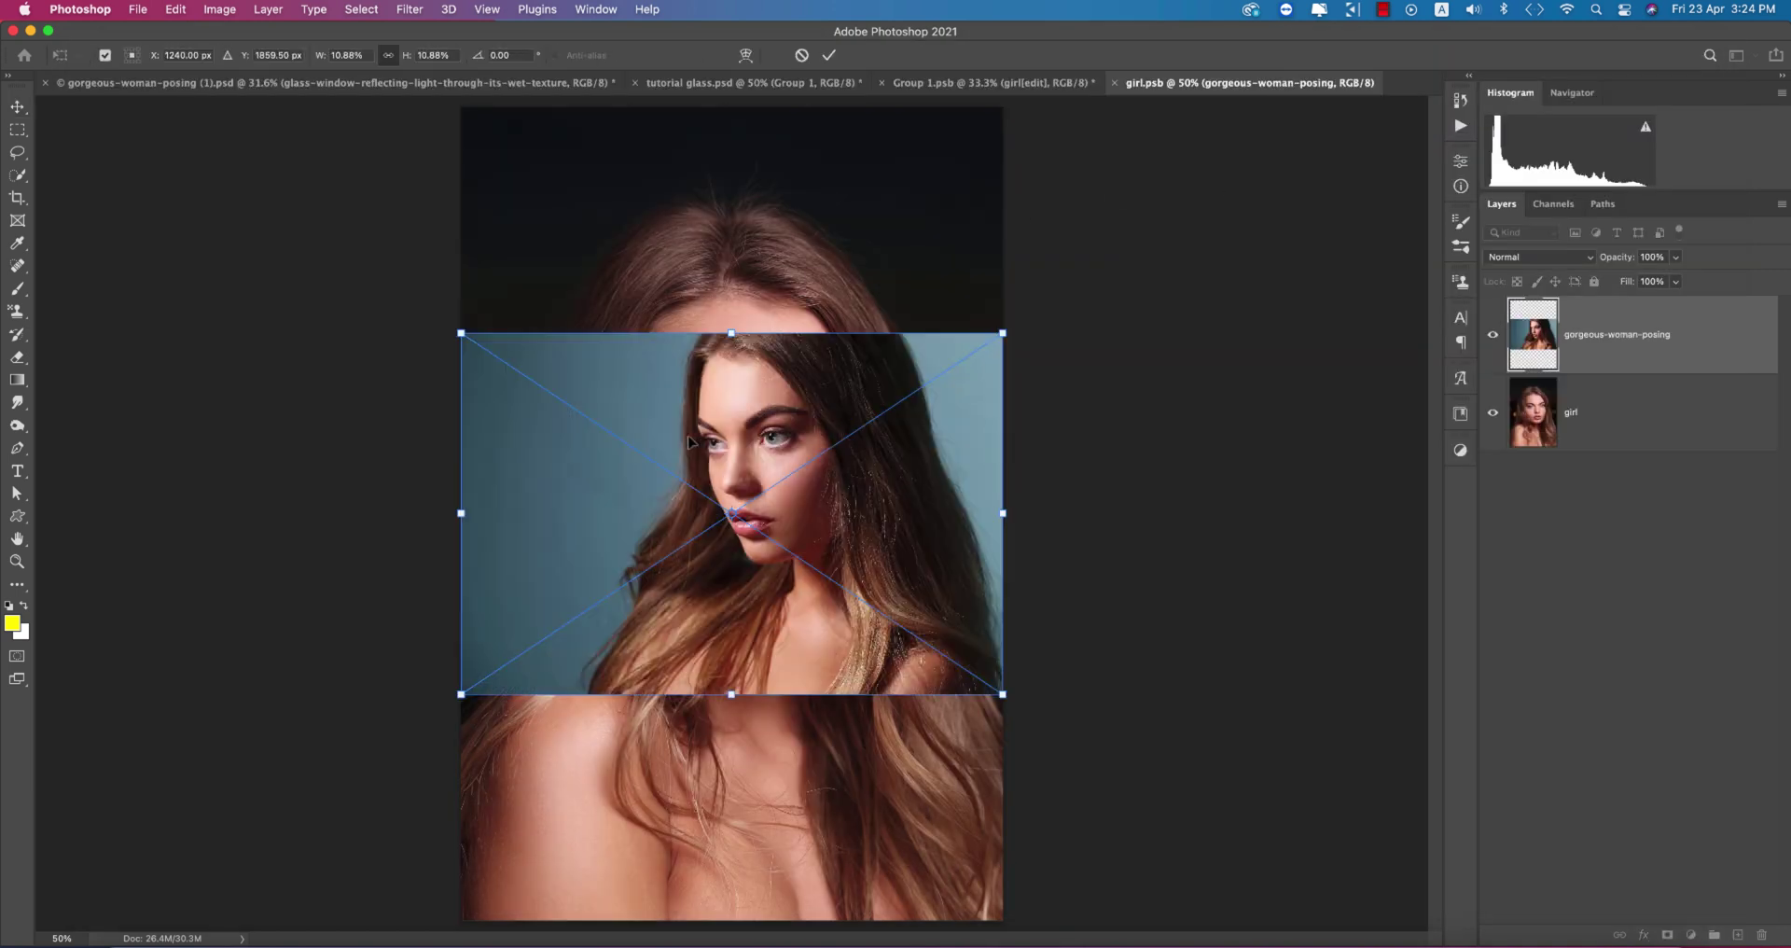
Scale the photo to about 24% to fill the canvas, commit, save, and return to Group 1.psb
left_click_drag(731, 332, 732, 108)
left_click_drag(886, 501, 807, 500)
left_click(828, 58)
key("super+s")
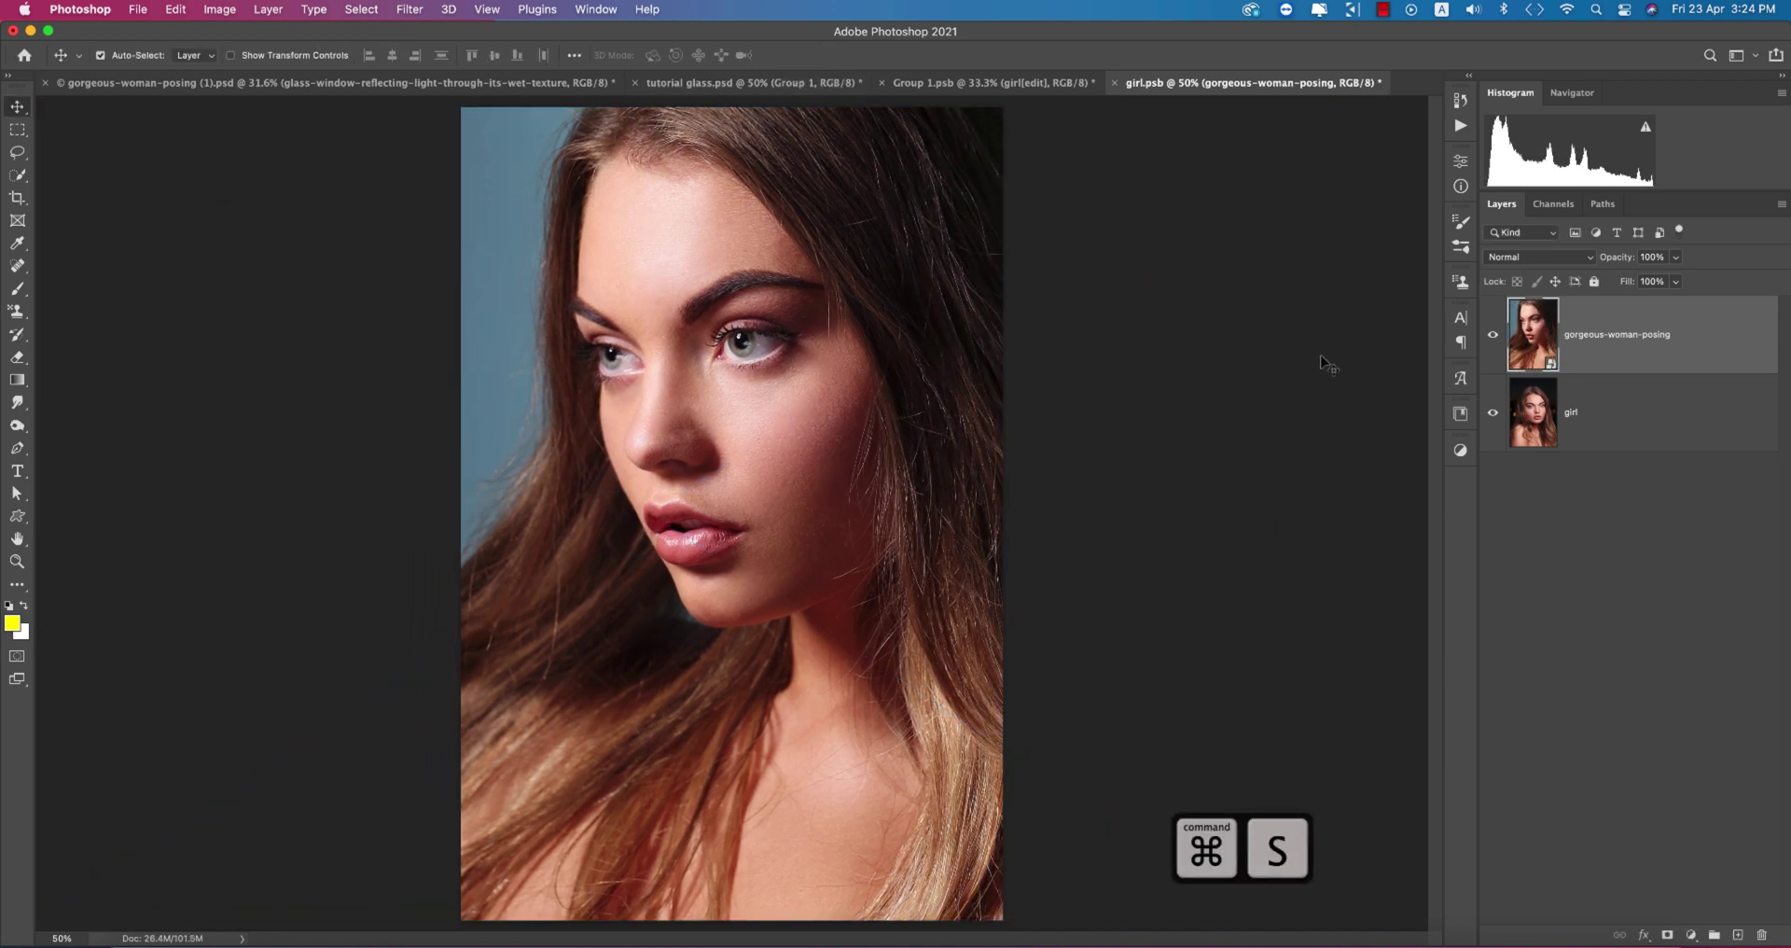
left_click(974, 84)
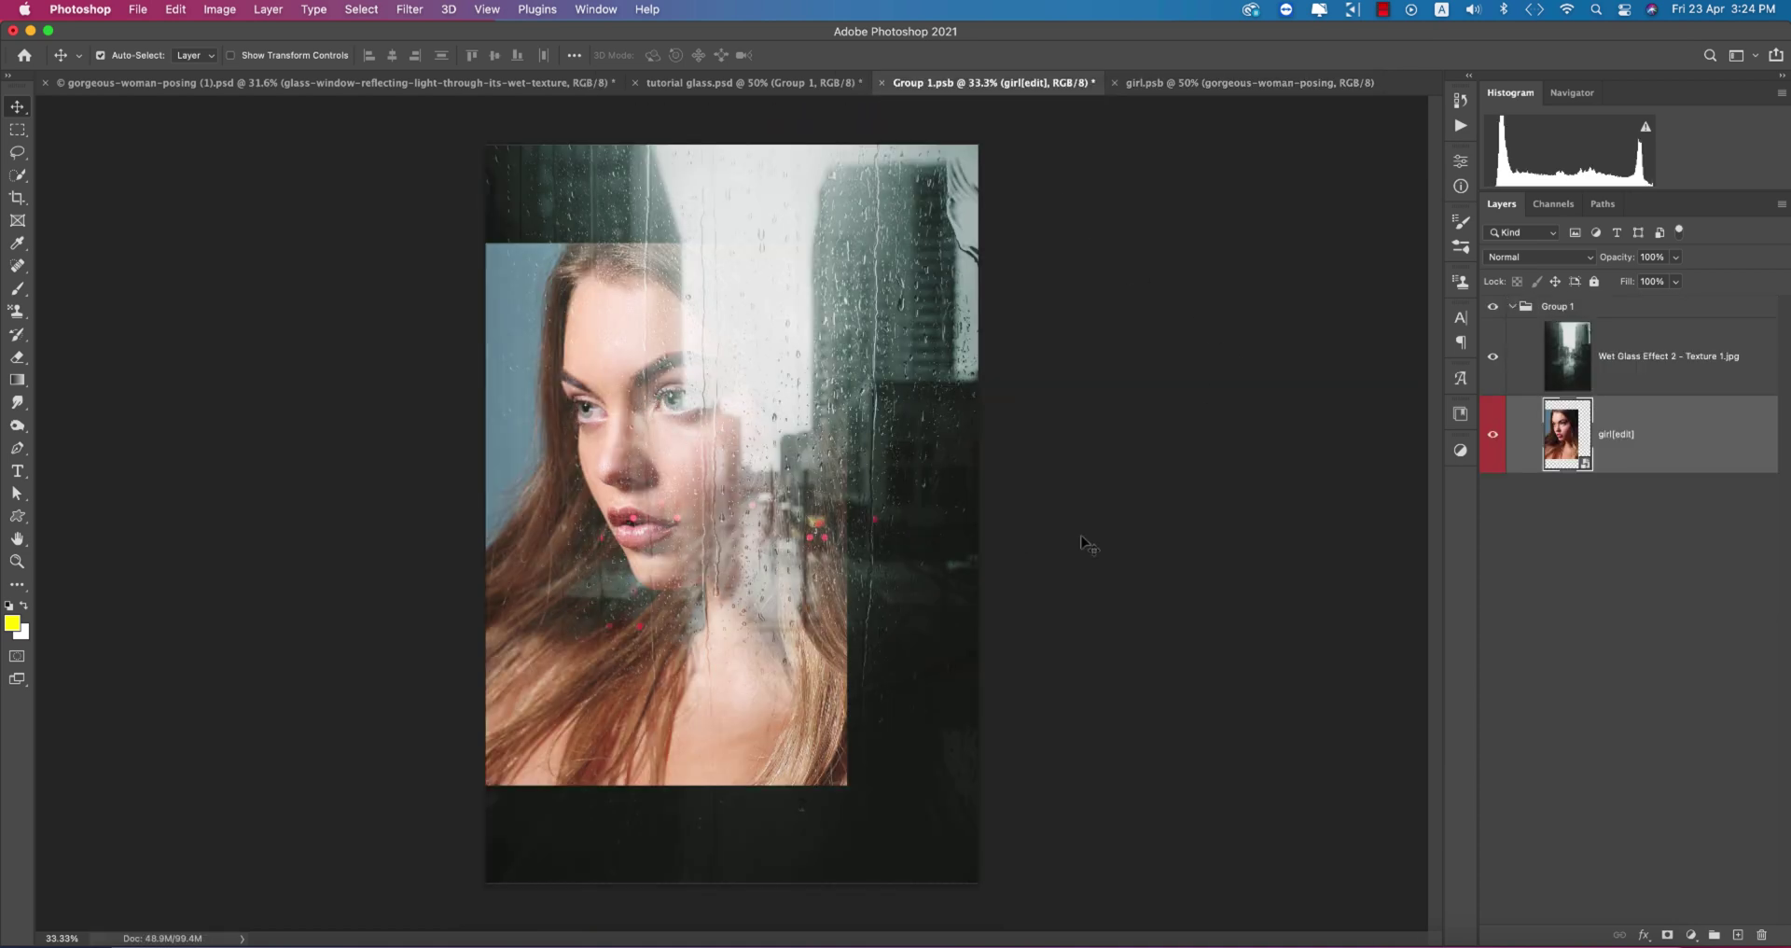
Save Group 1.psb and check the updated portrait across the open documents
key("super+s")
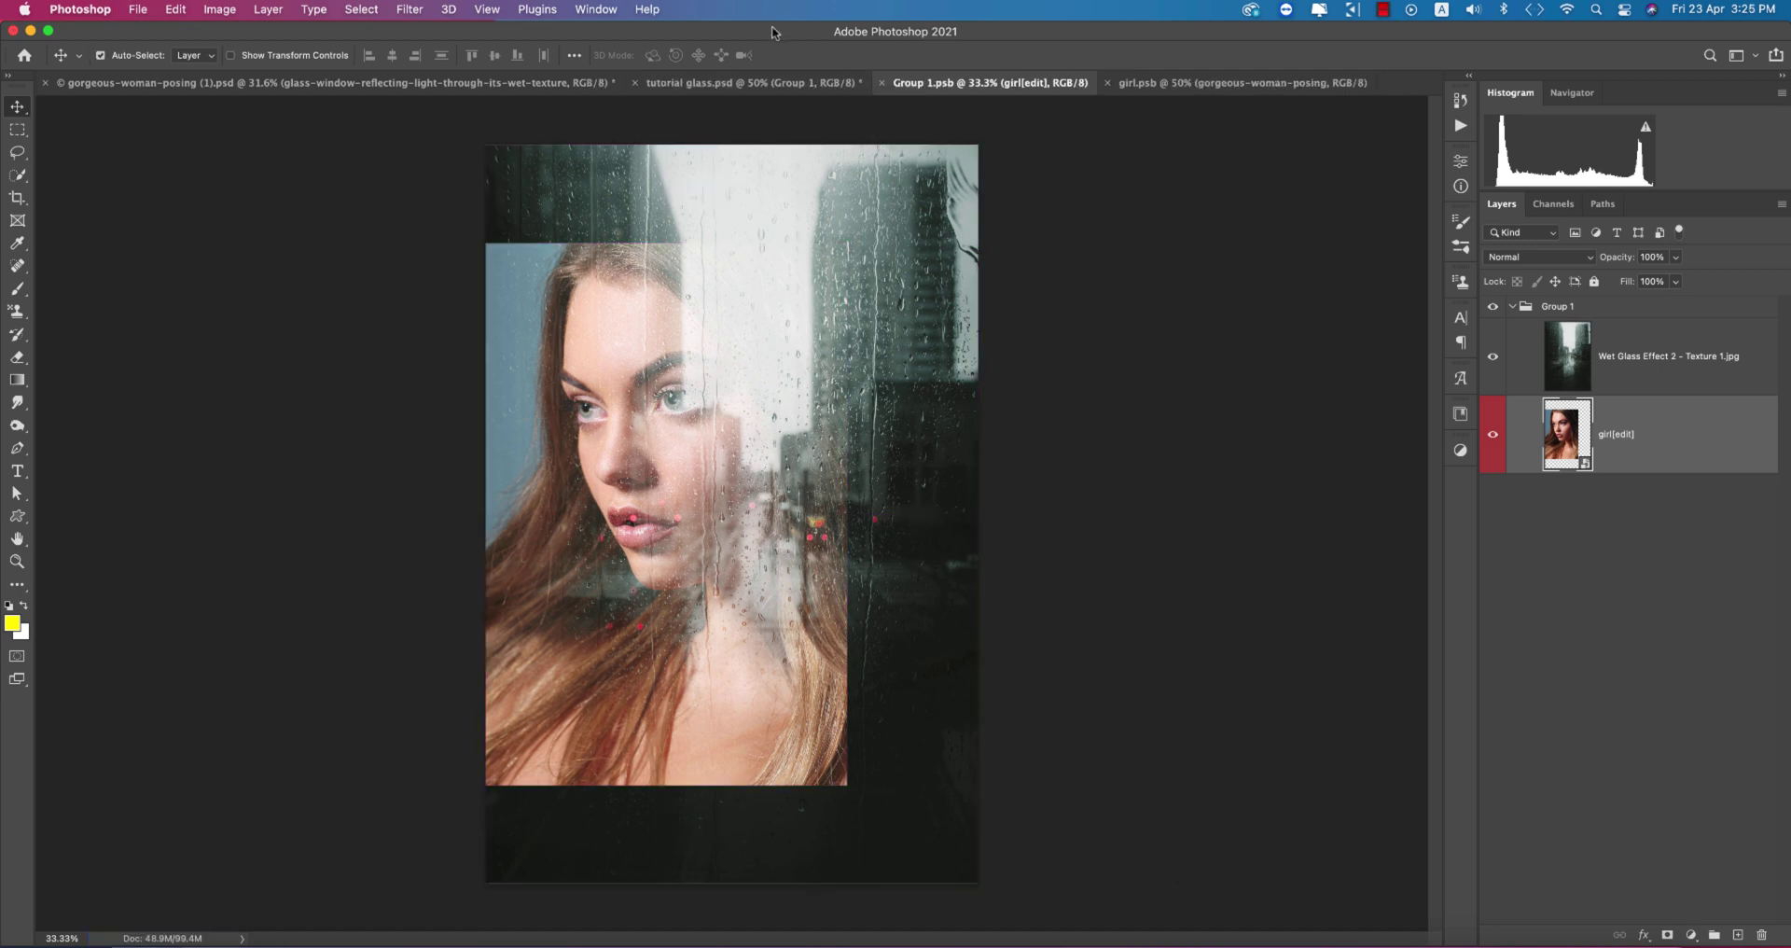
left_click(786, 83)
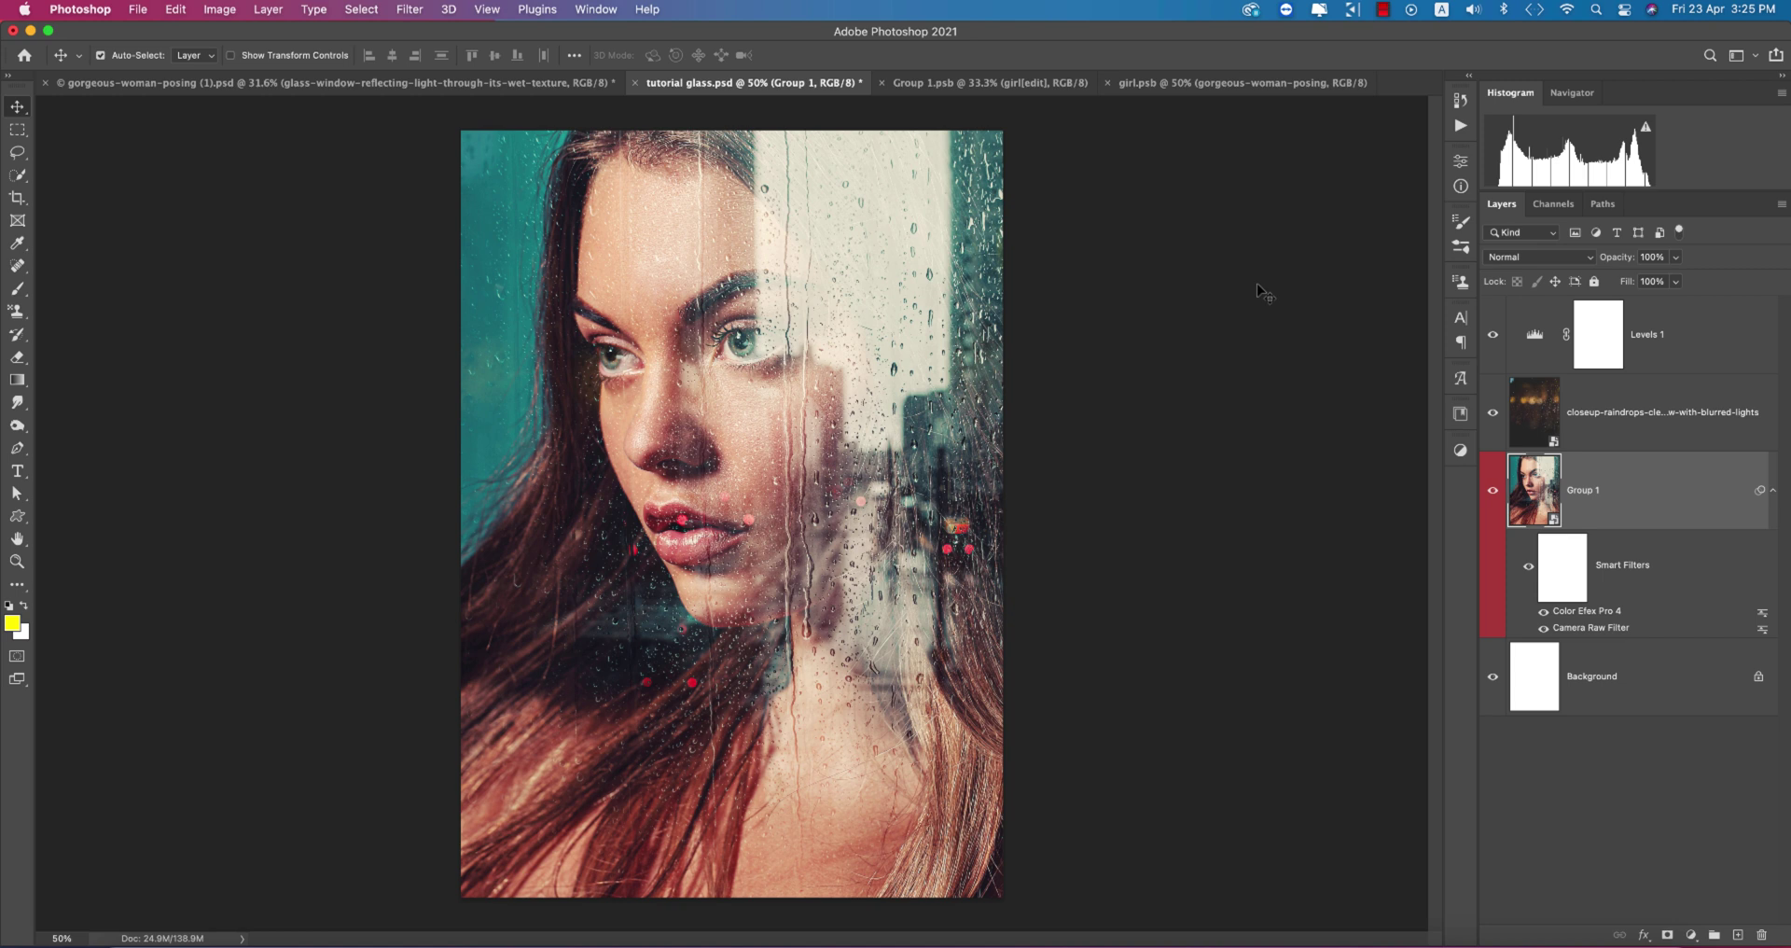
left_click(1222, 86)
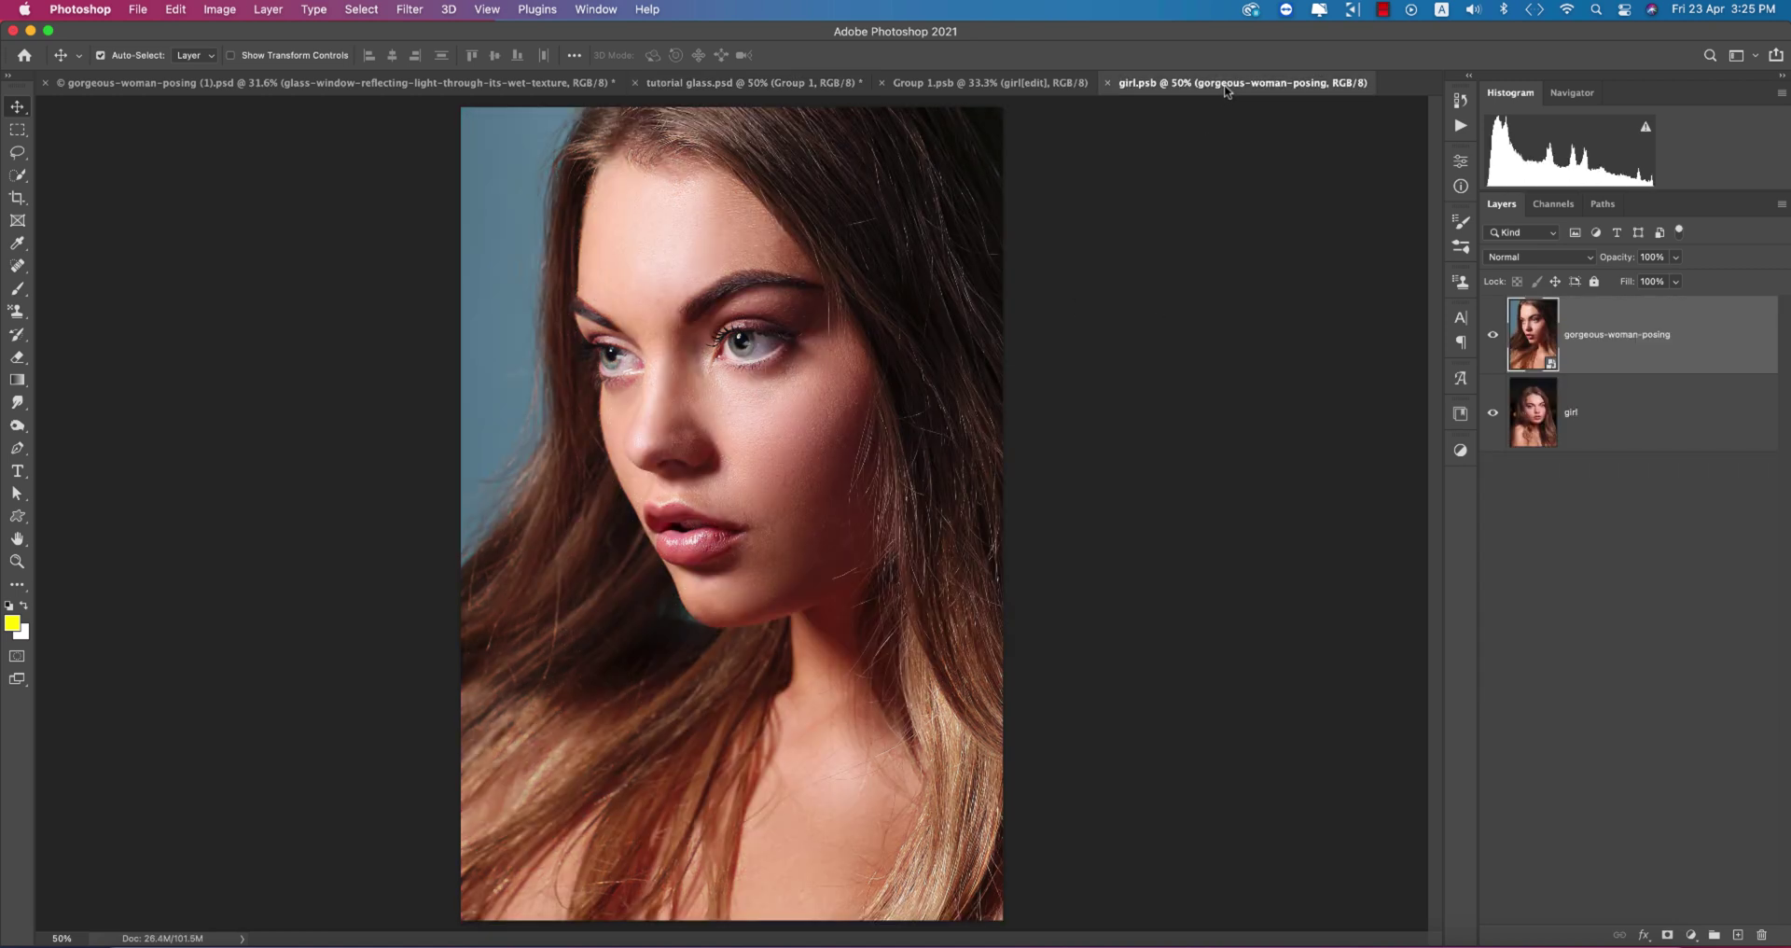
left_click(1008, 86)
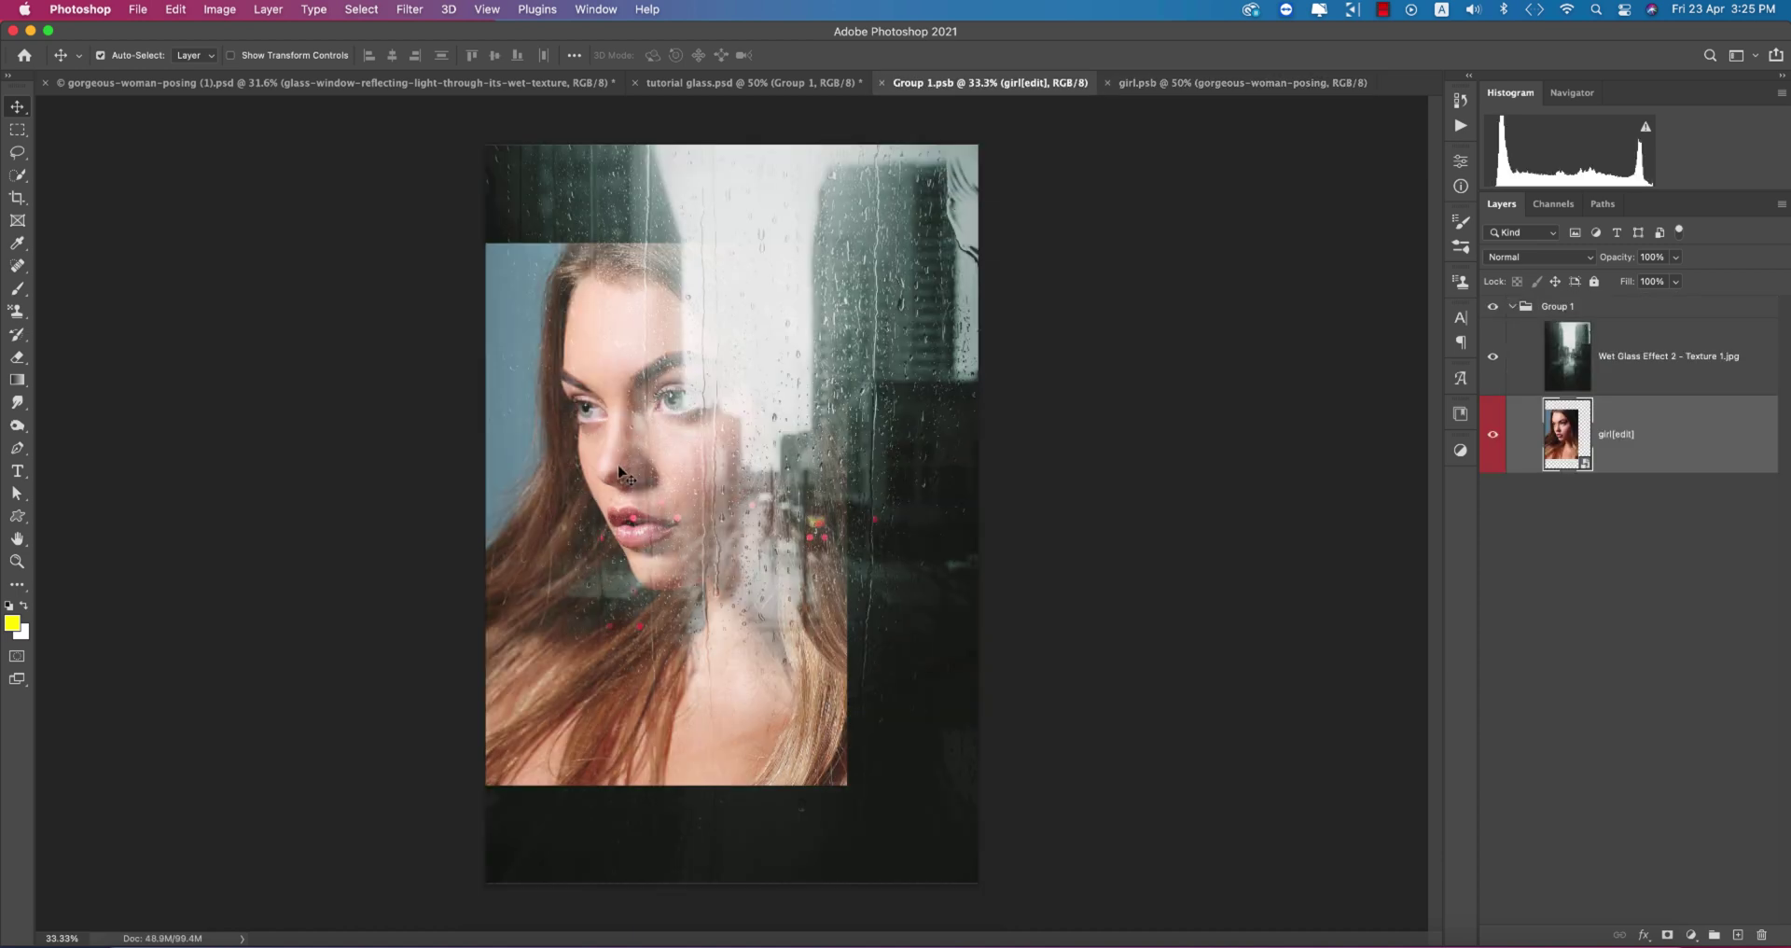
Scale girl[edit] to about 141% and save Group 1.psb so tutorial glass.psd shows her enlarged
key("super+t")
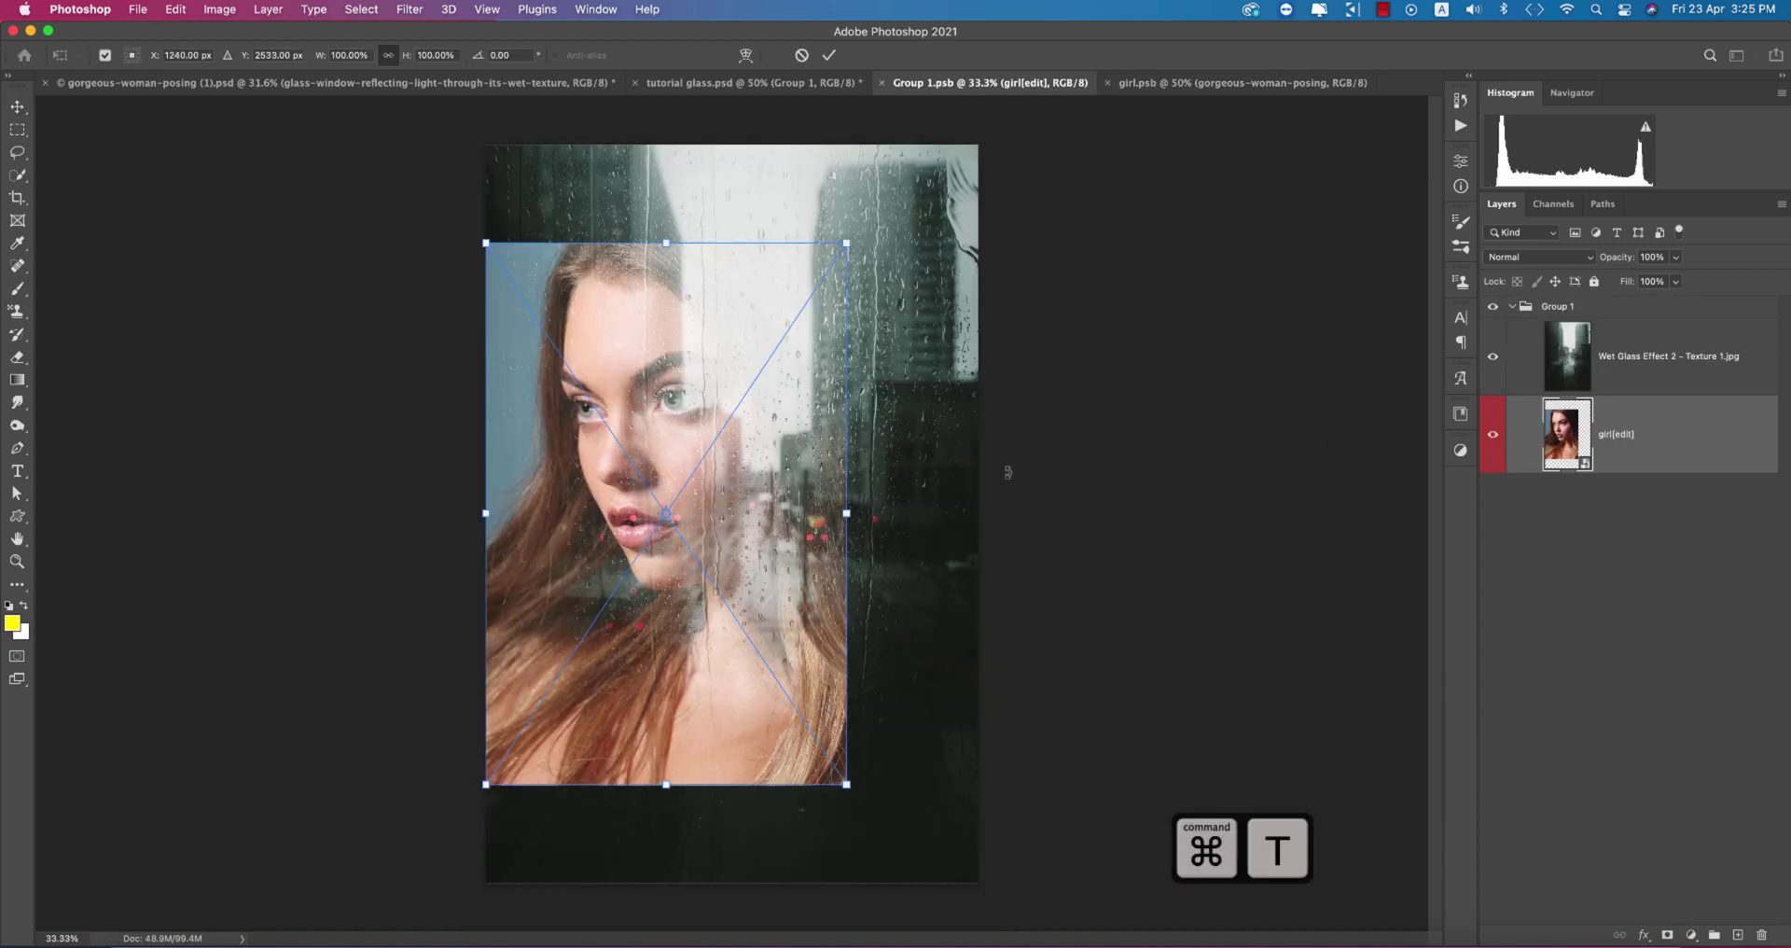
left_click_drag(846, 513, 996, 484)
key("Return")
key("super+s")
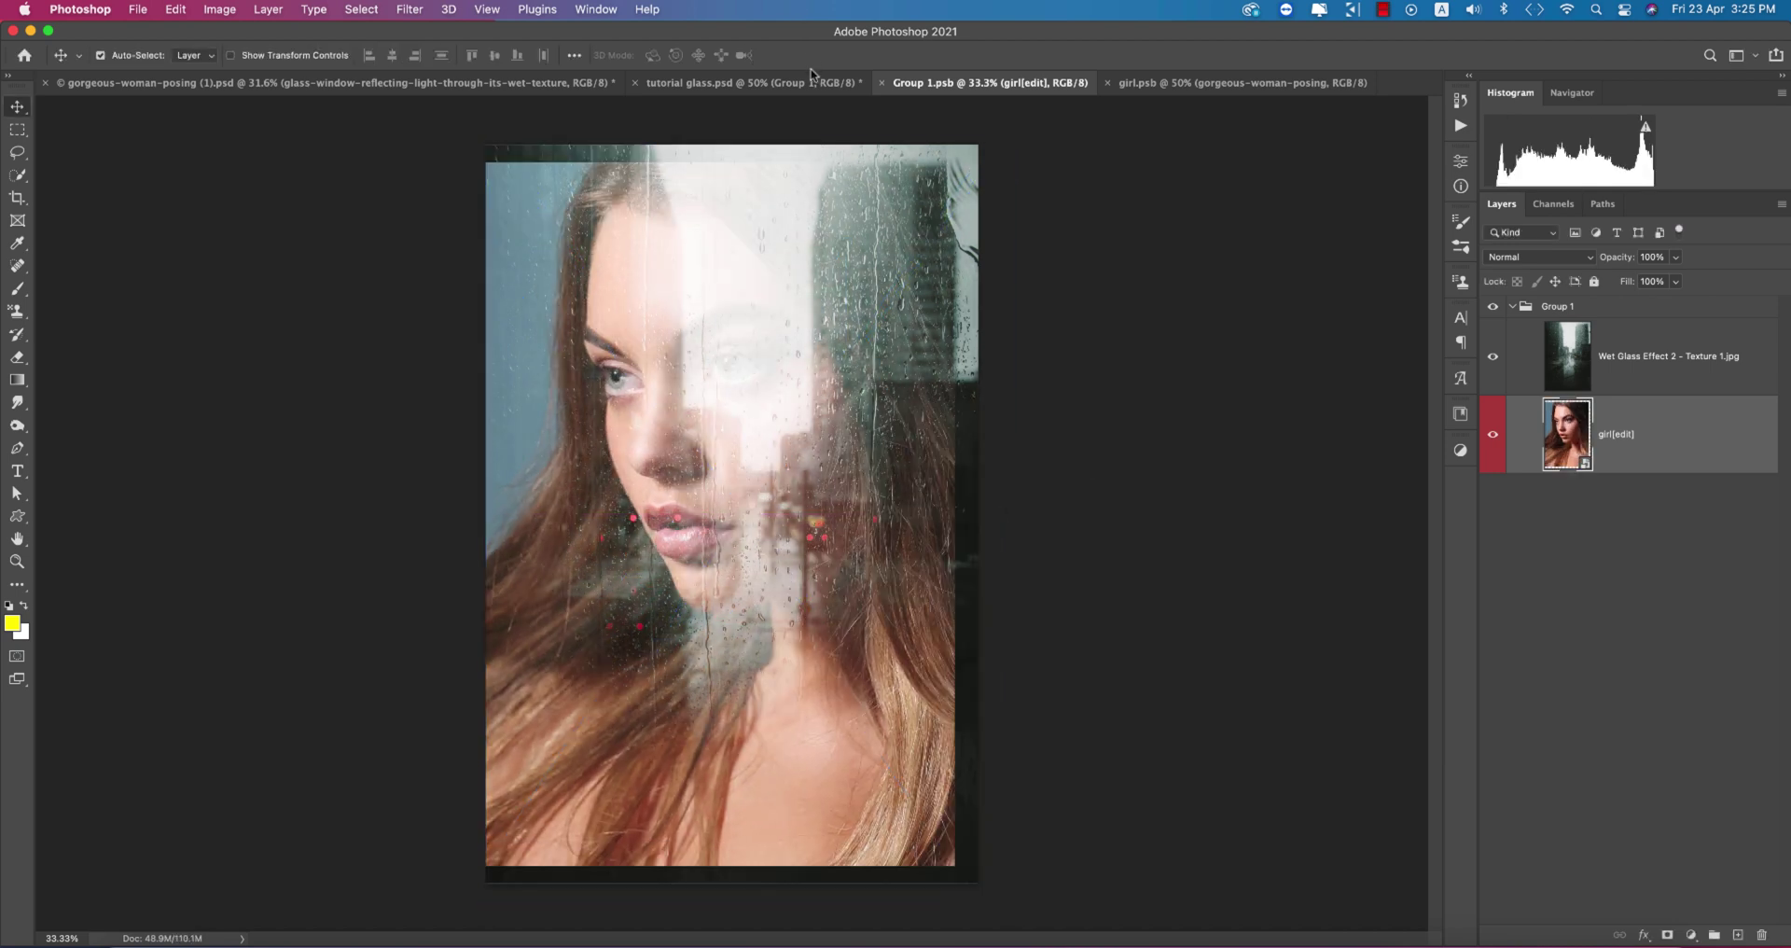
left_click(812, 84)
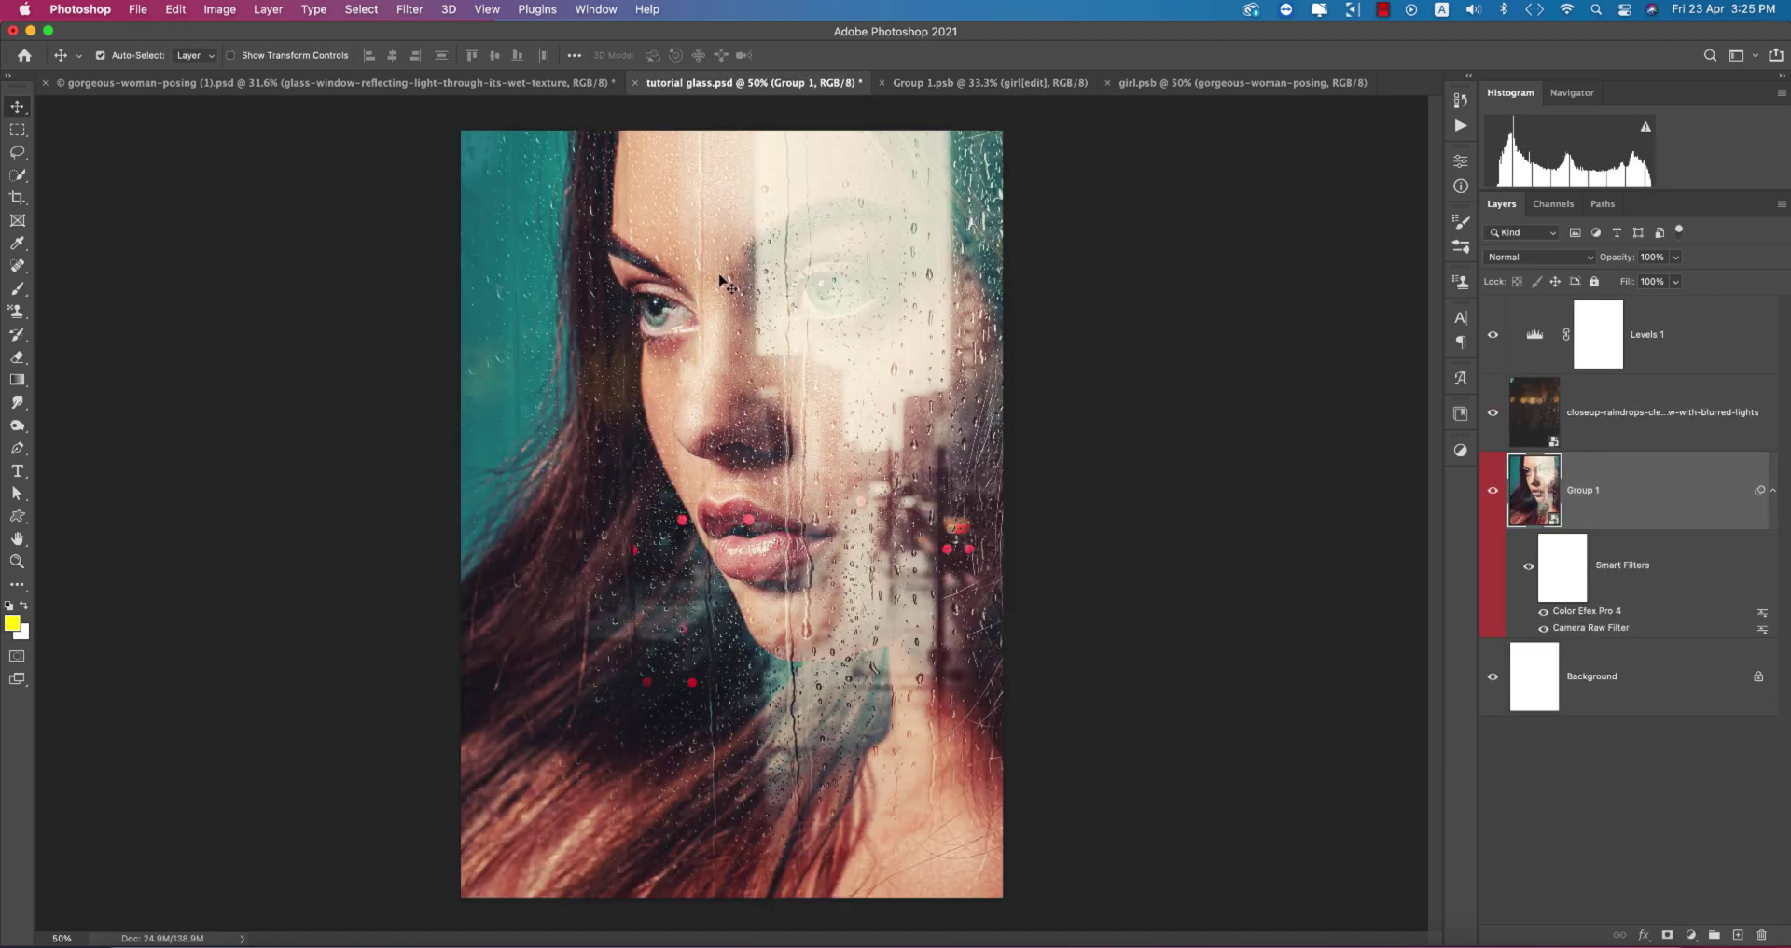
Save a copy named tutorial glass2 as JPEG at Maximum quality 12
key("shift+super+s")
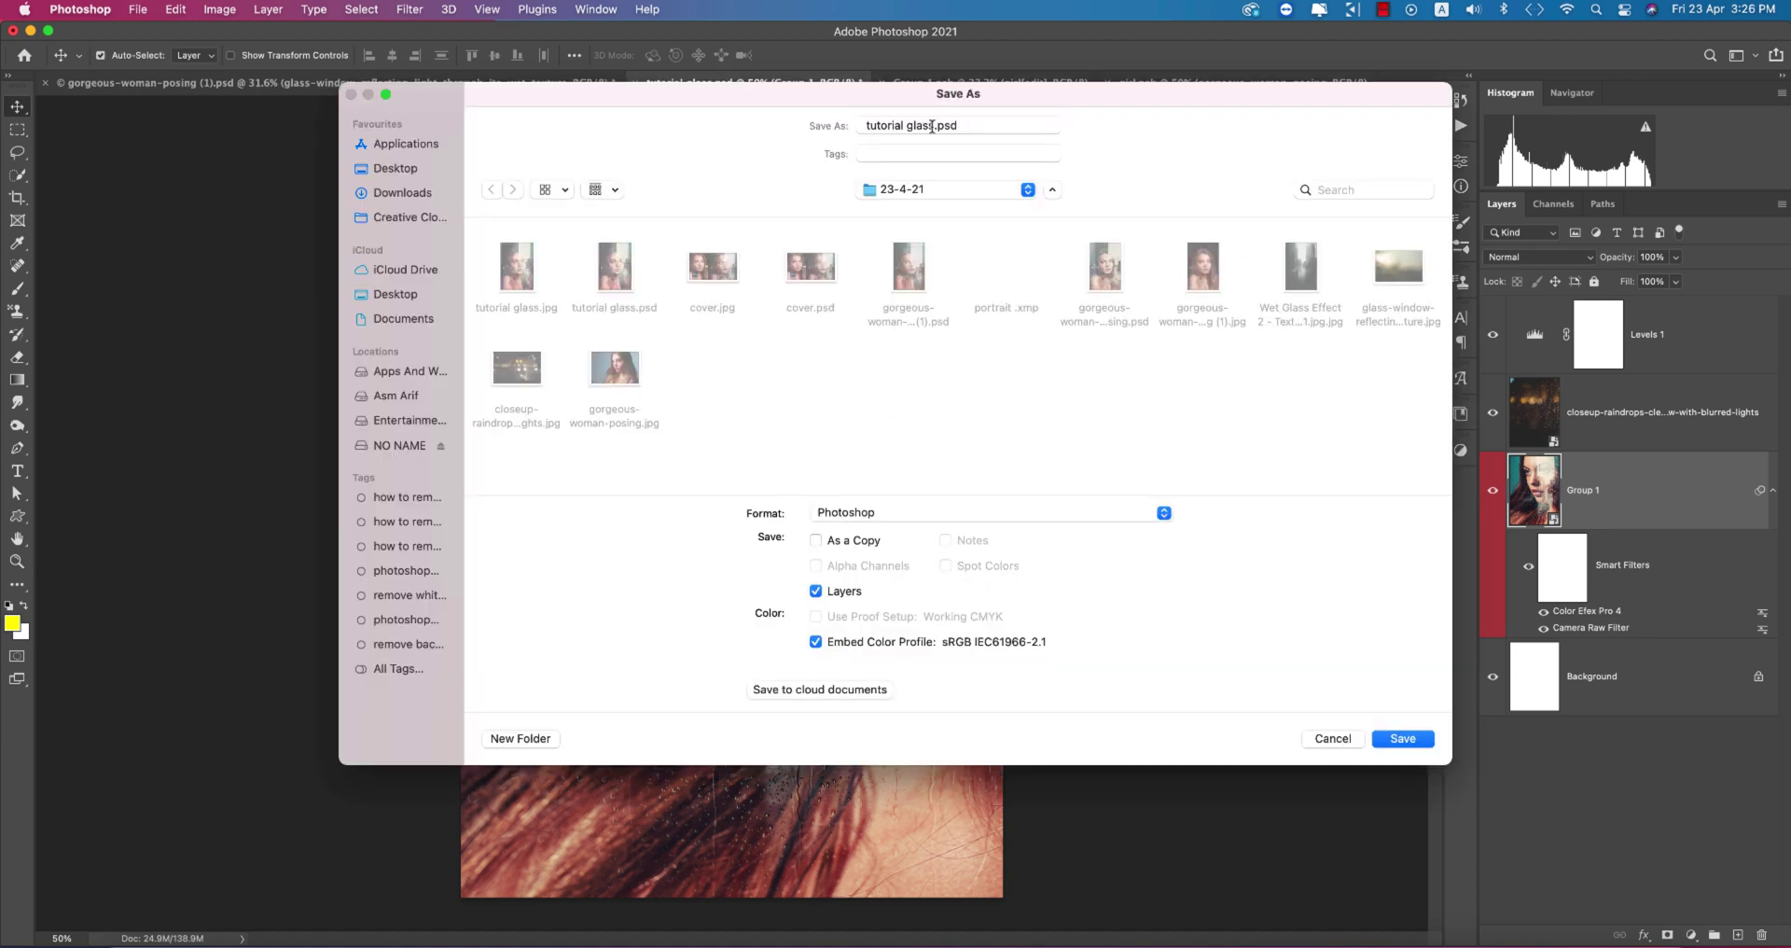
left_click(931, 126)
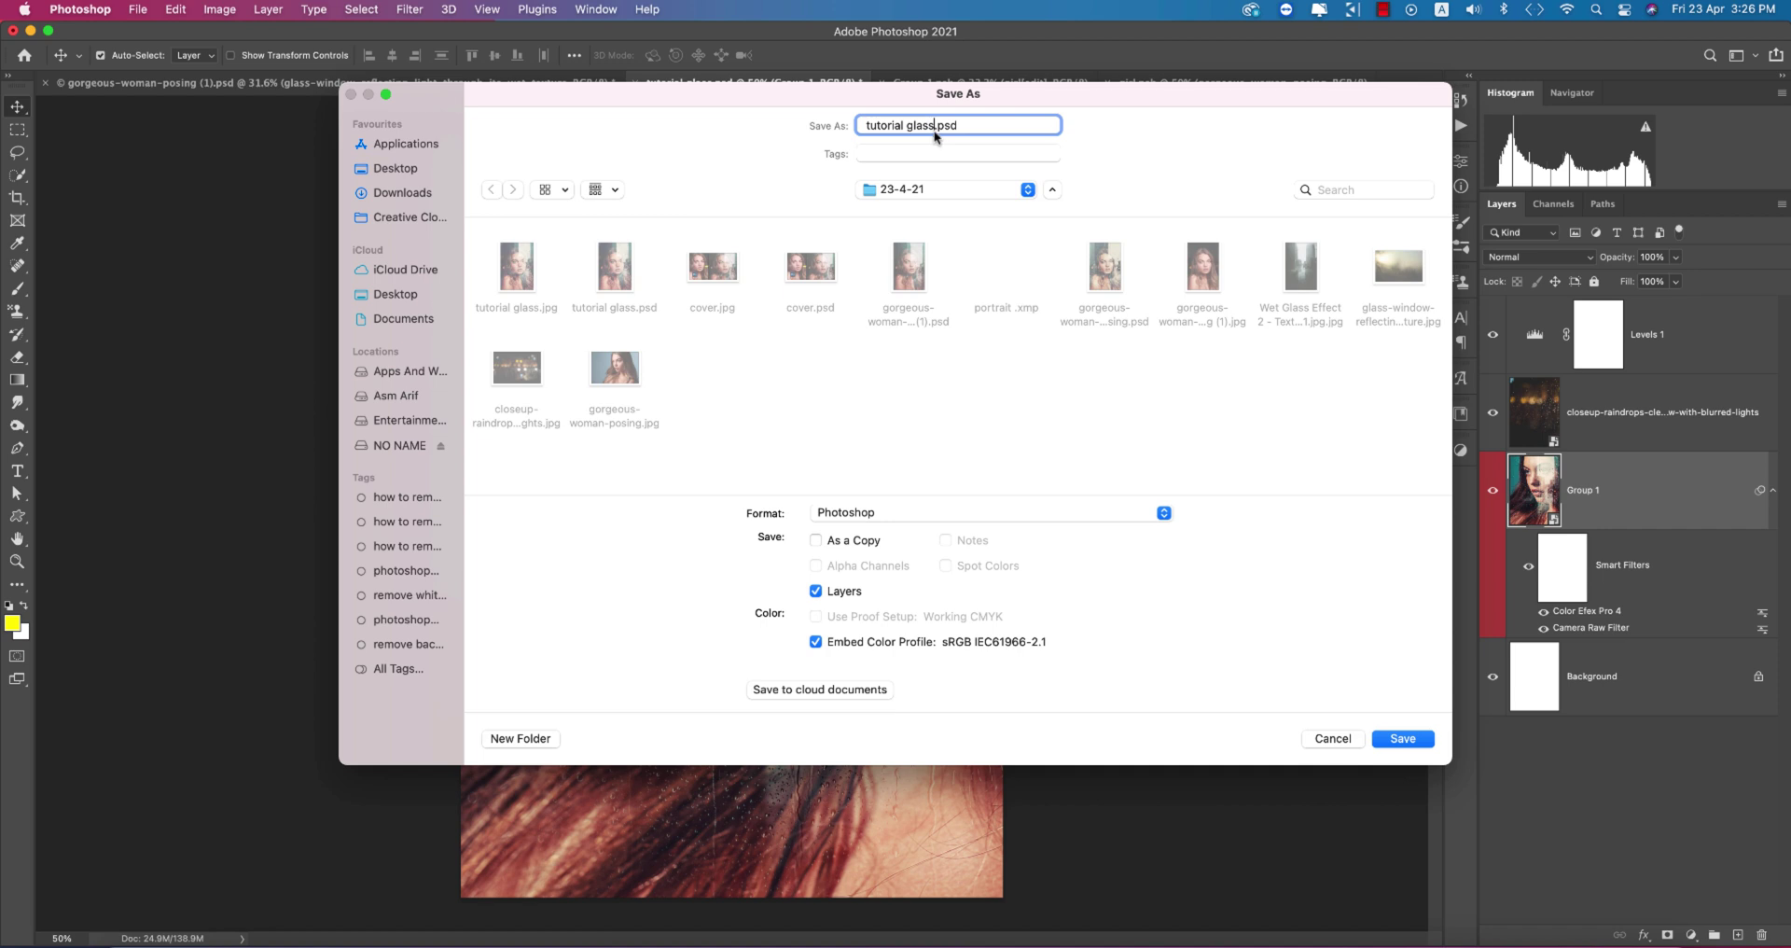
left_click(1012, 509)
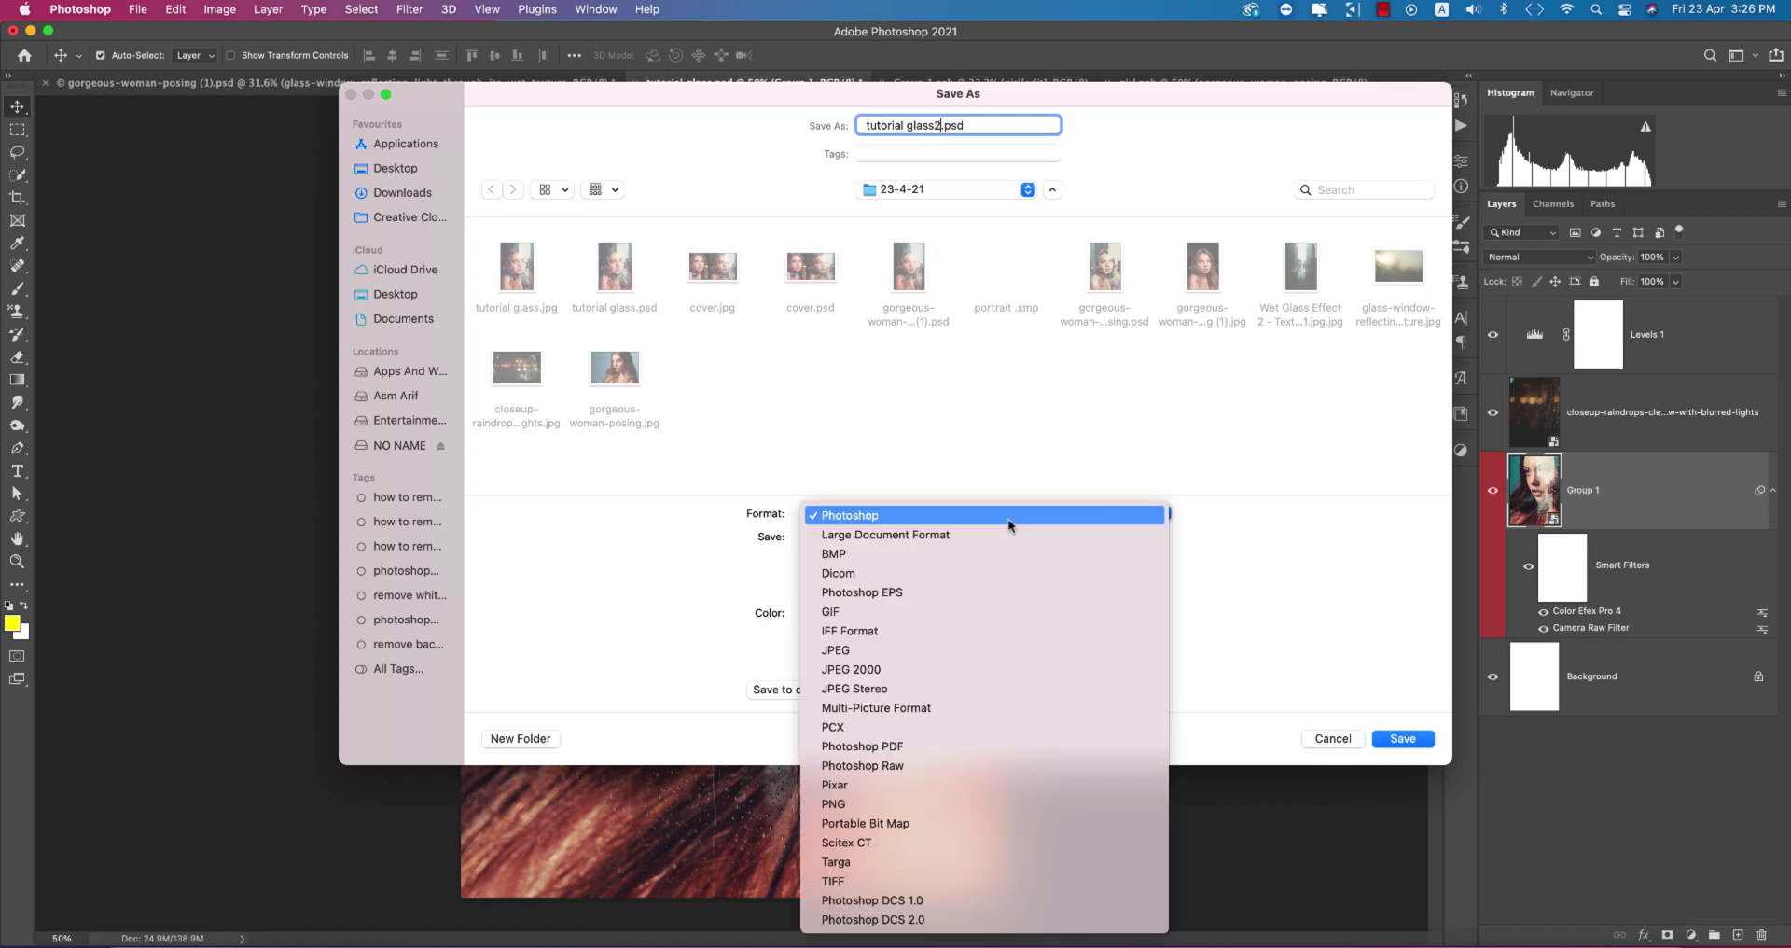
left_click(913, 642)
left_click(1415, 738)
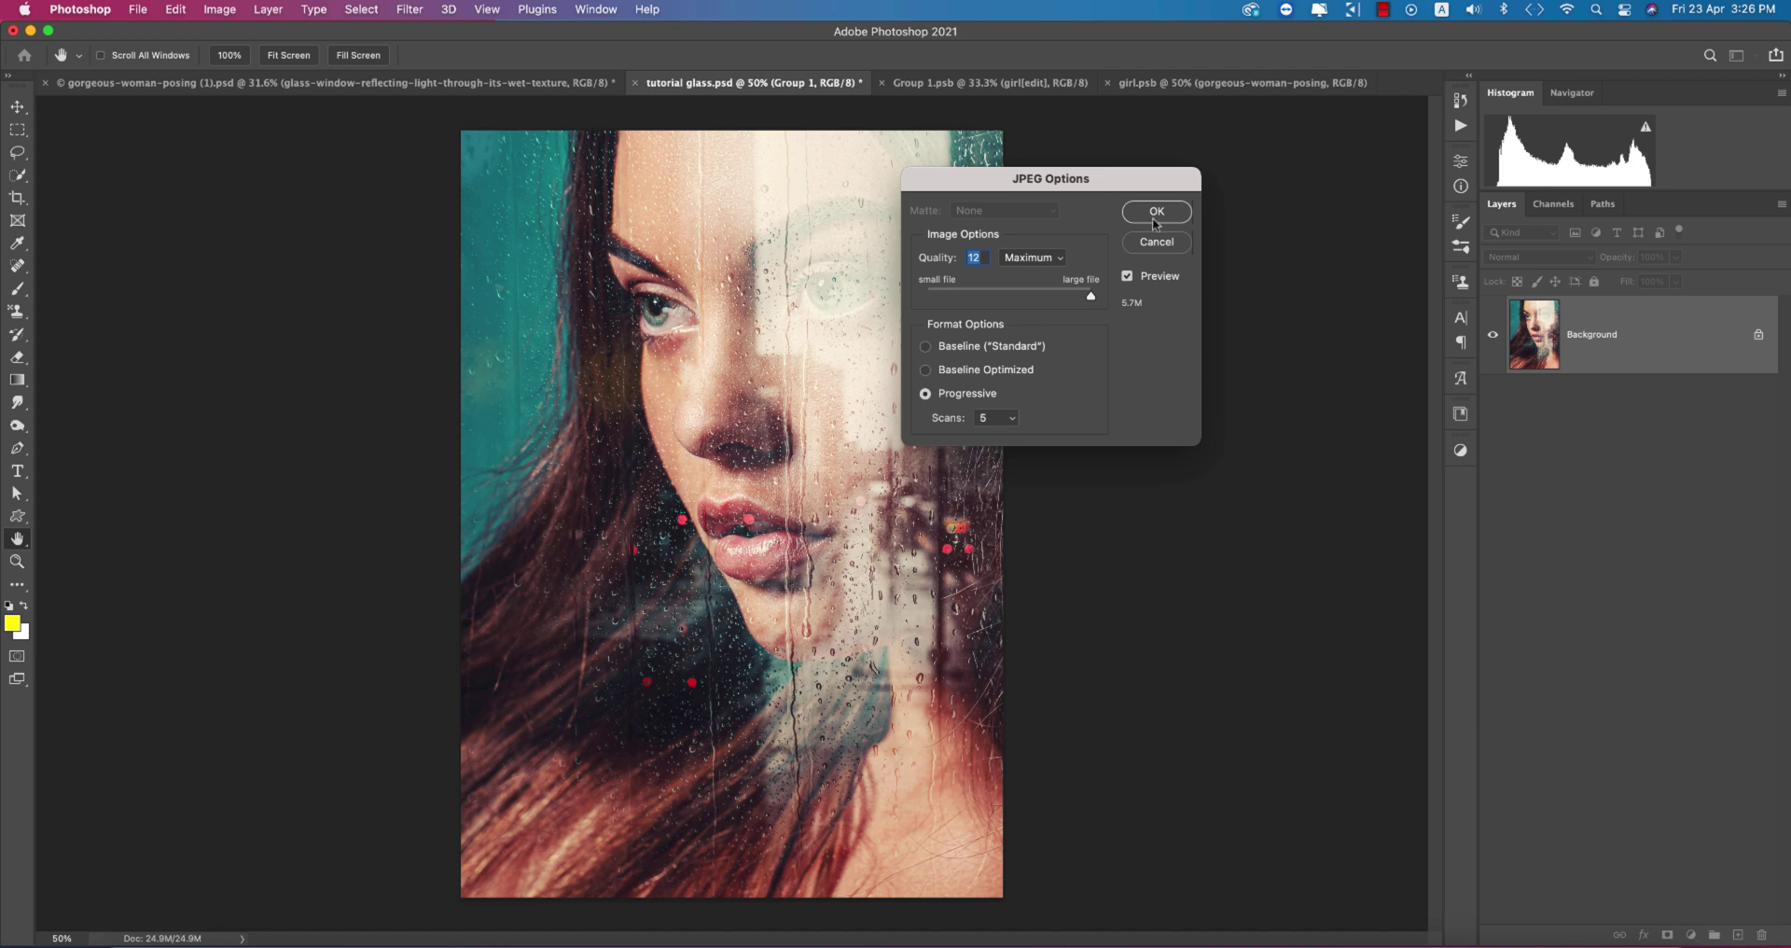
left_click(1156, 213)
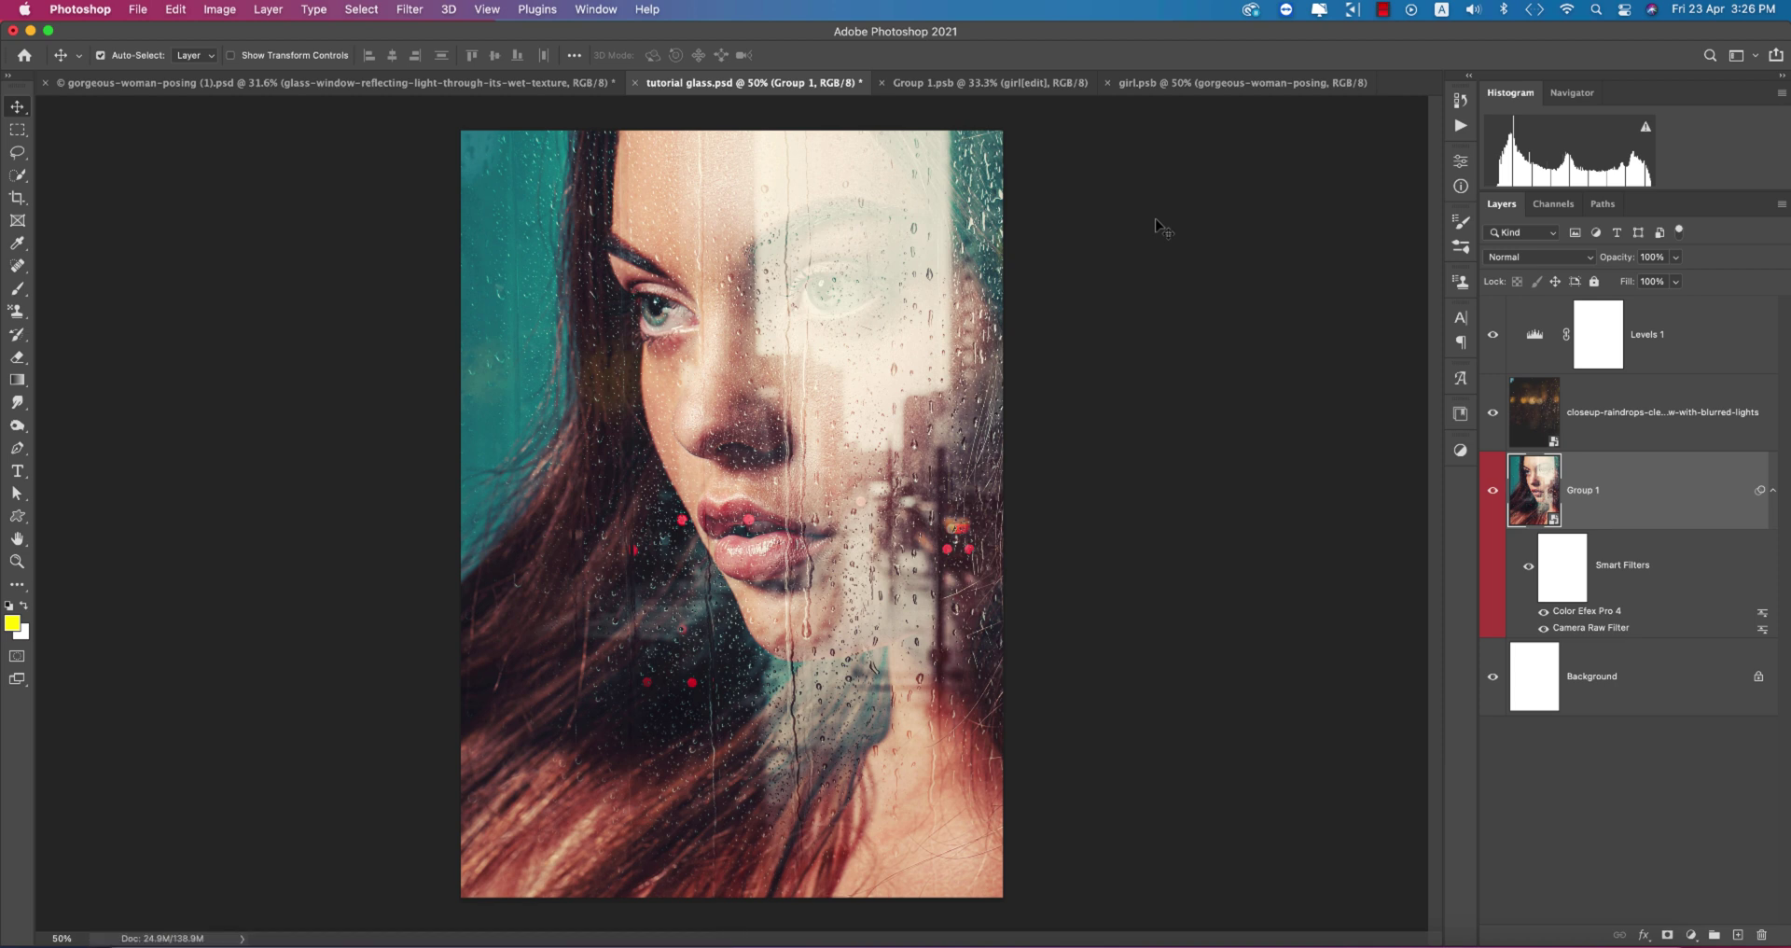
Hide the gorgeous-woman-posing layer in girl.psb, save, and view tutorial glass.psd with the original portrait
left_click(1194, 84)
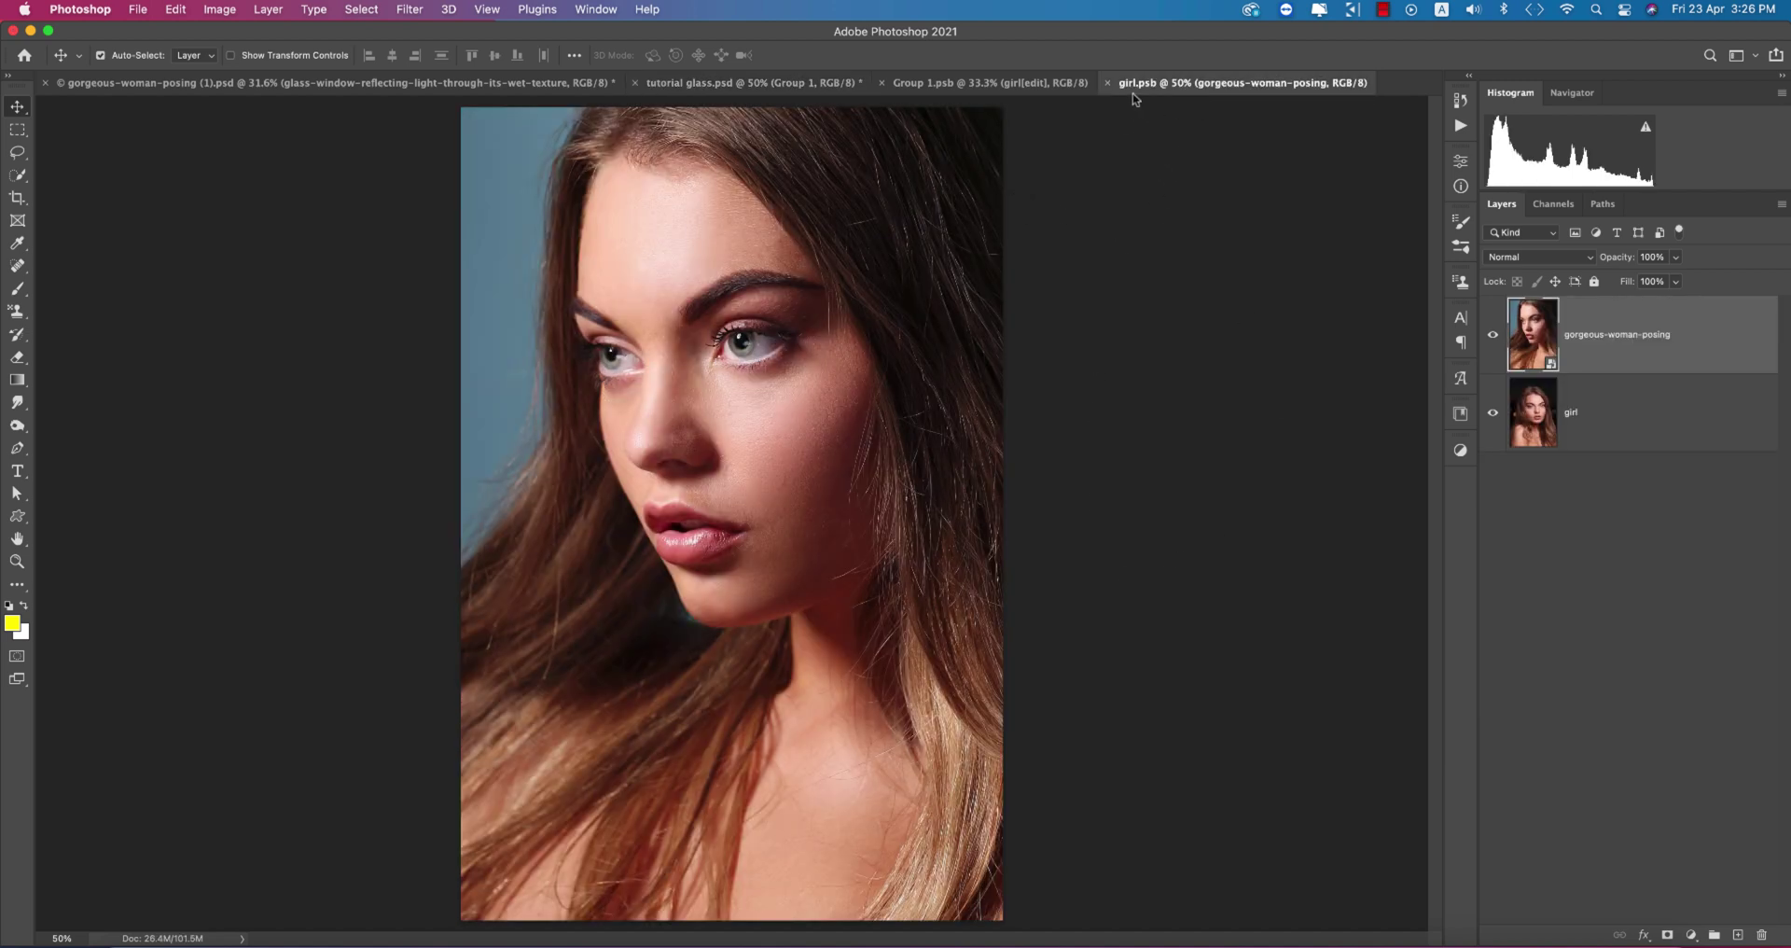
left_click(1494, 339)
key("super+s")
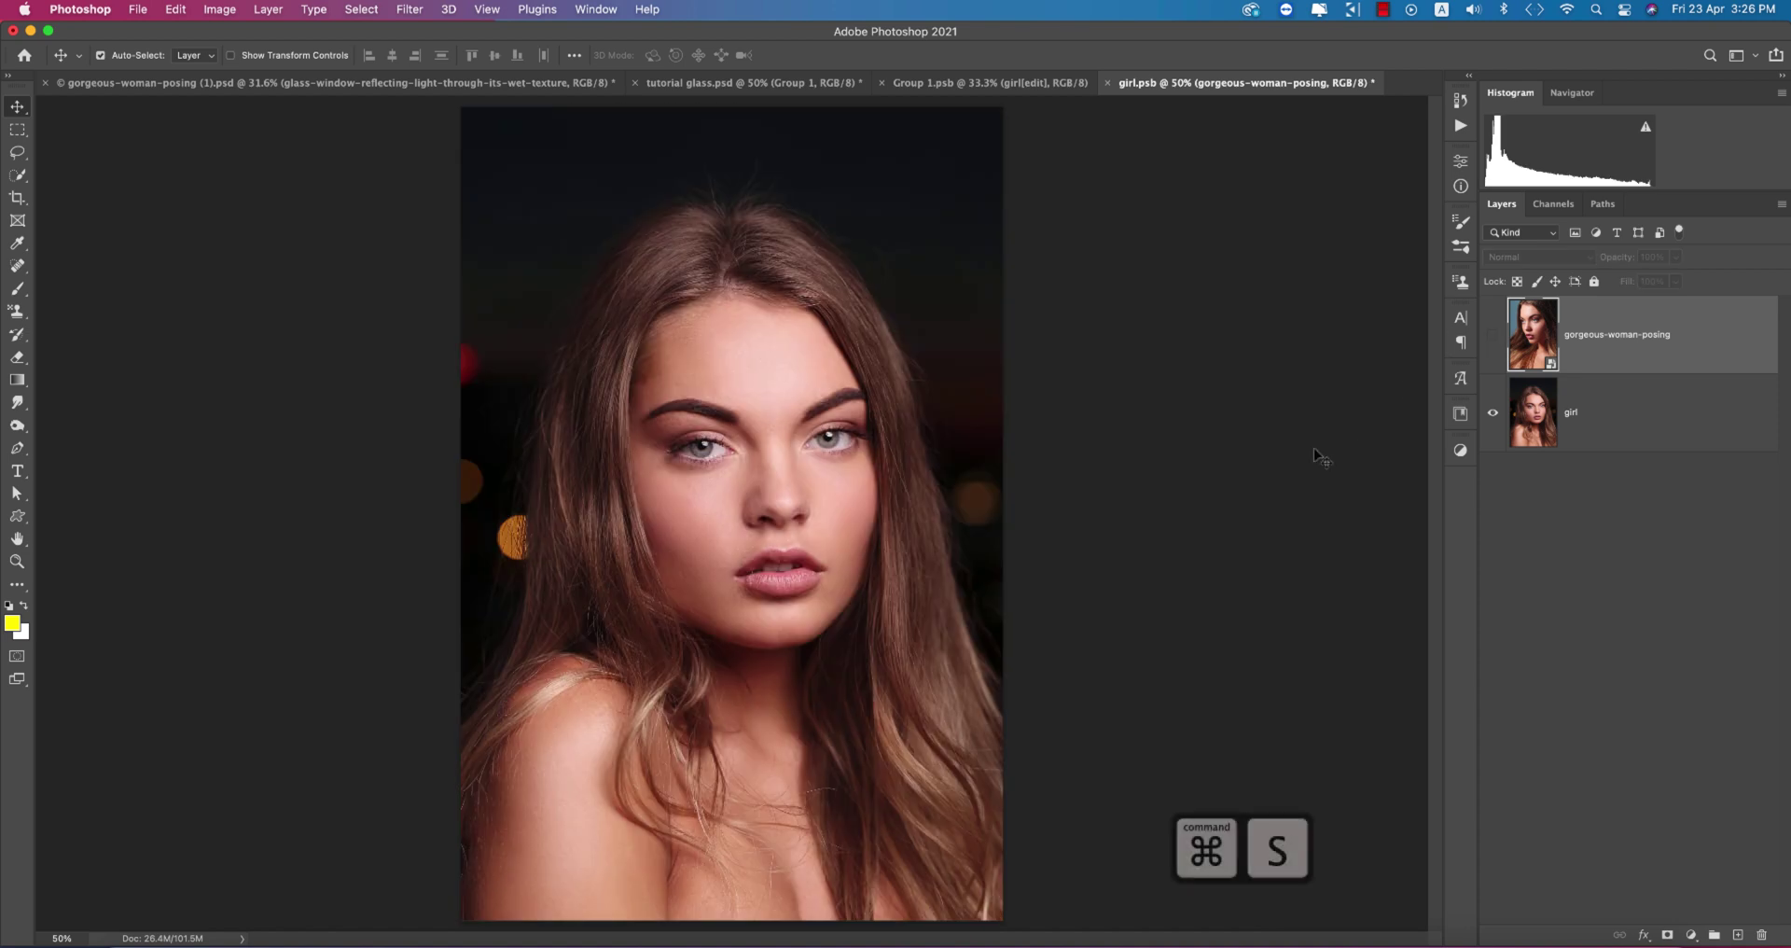
left_click(749, 86)
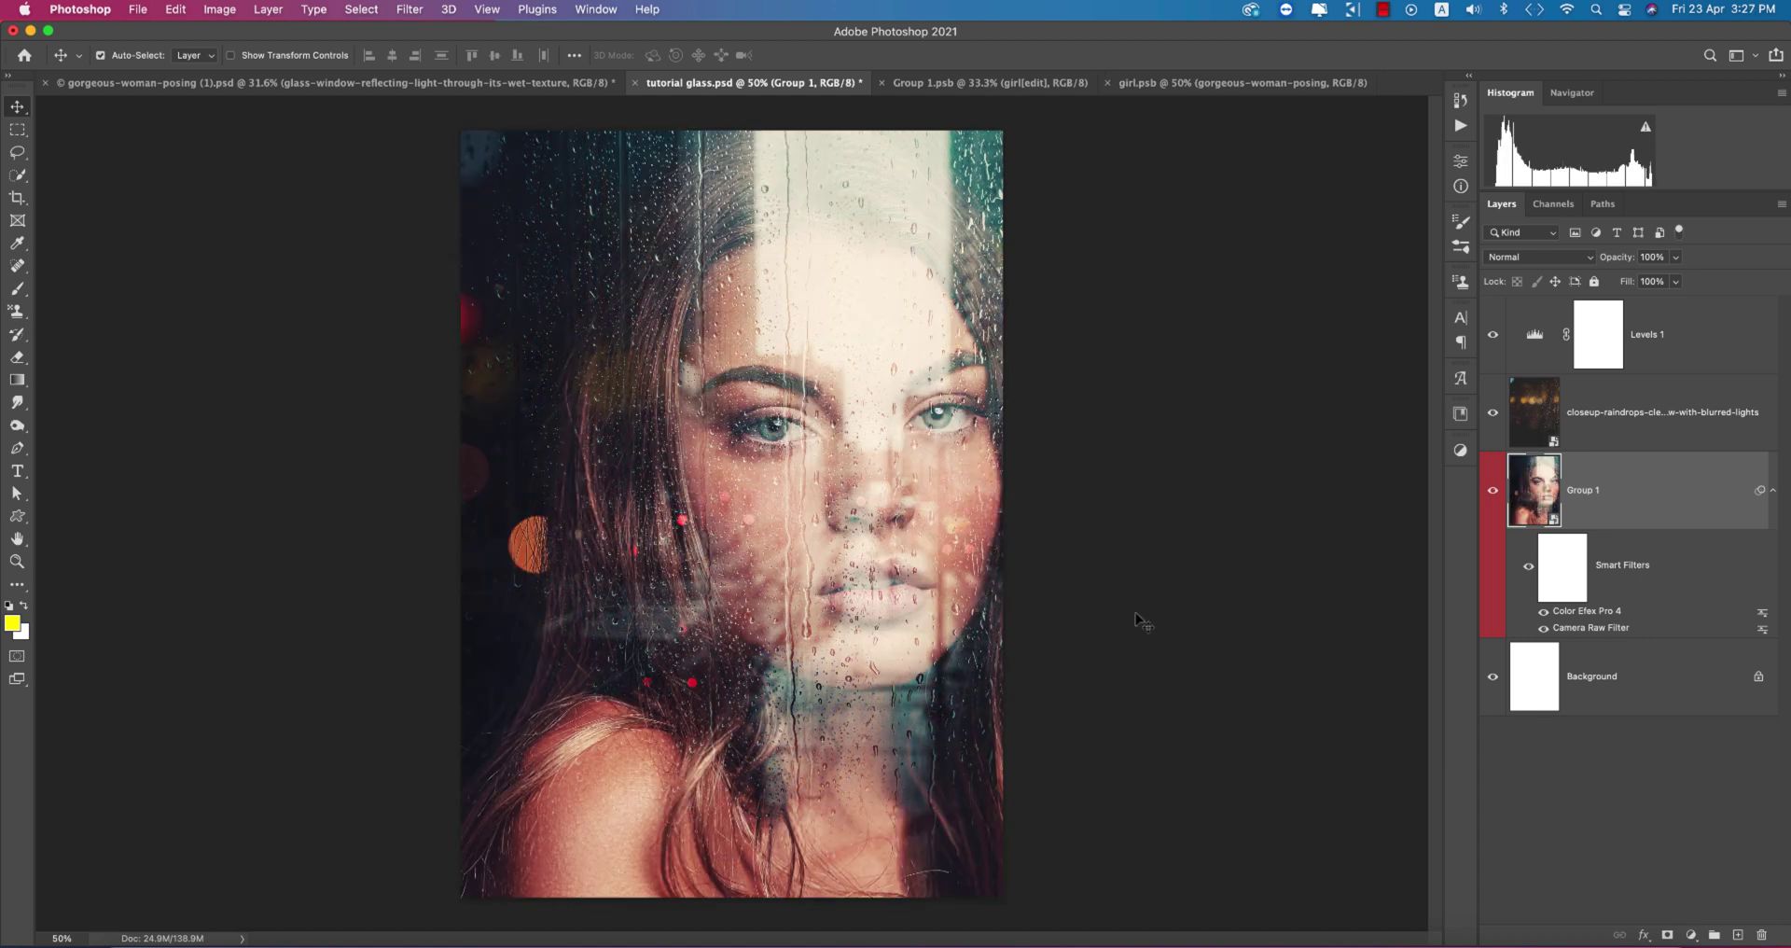
Switch to the gorgeous-woman-posing (1).psd document and its wet-glass layers
left_click(546, 86)
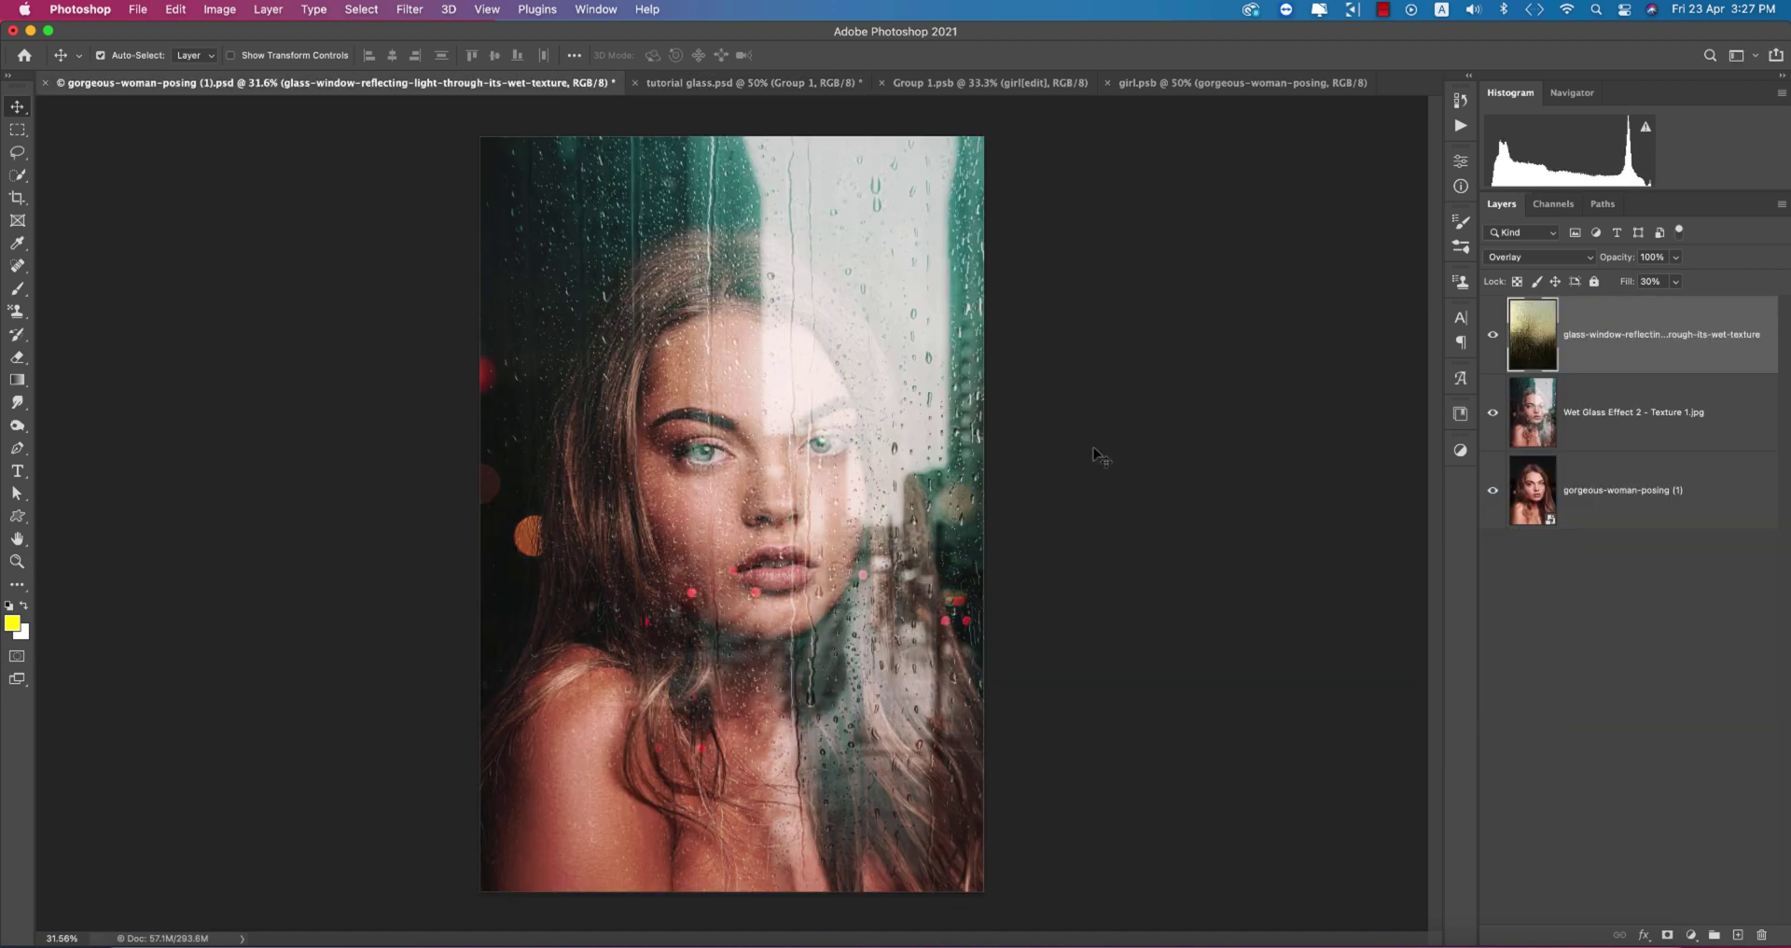